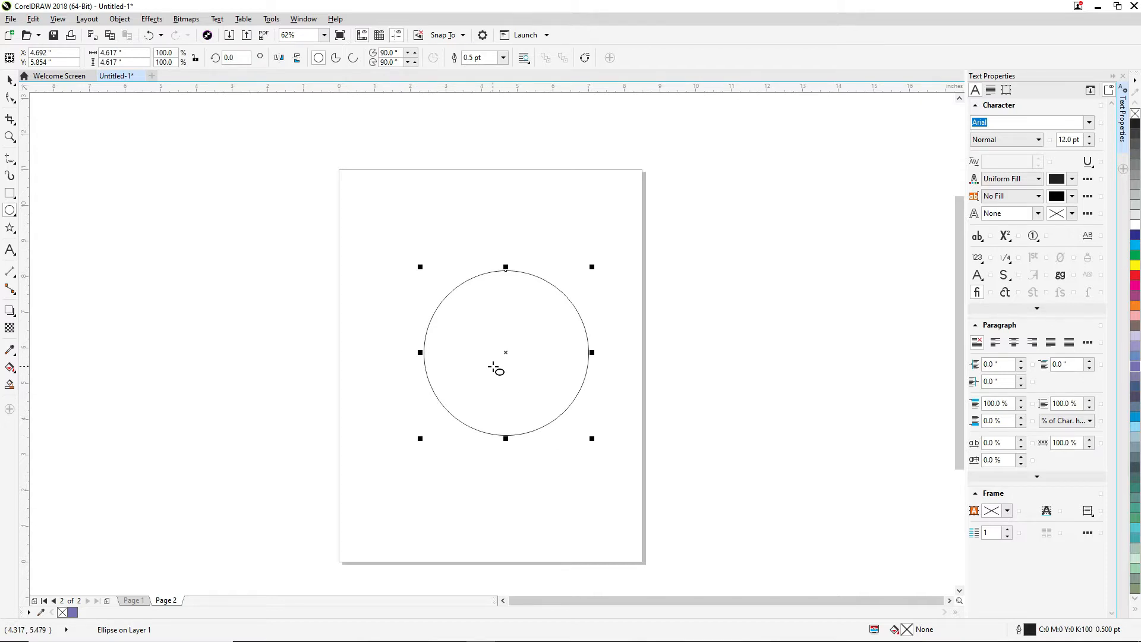
# Duplicate the circle to the blank area right of the page and draw another circle about 4.15 inches wide below the copy.
pyautogui.moveTo(506, 352); pyautogui.dragTo(755, 255)
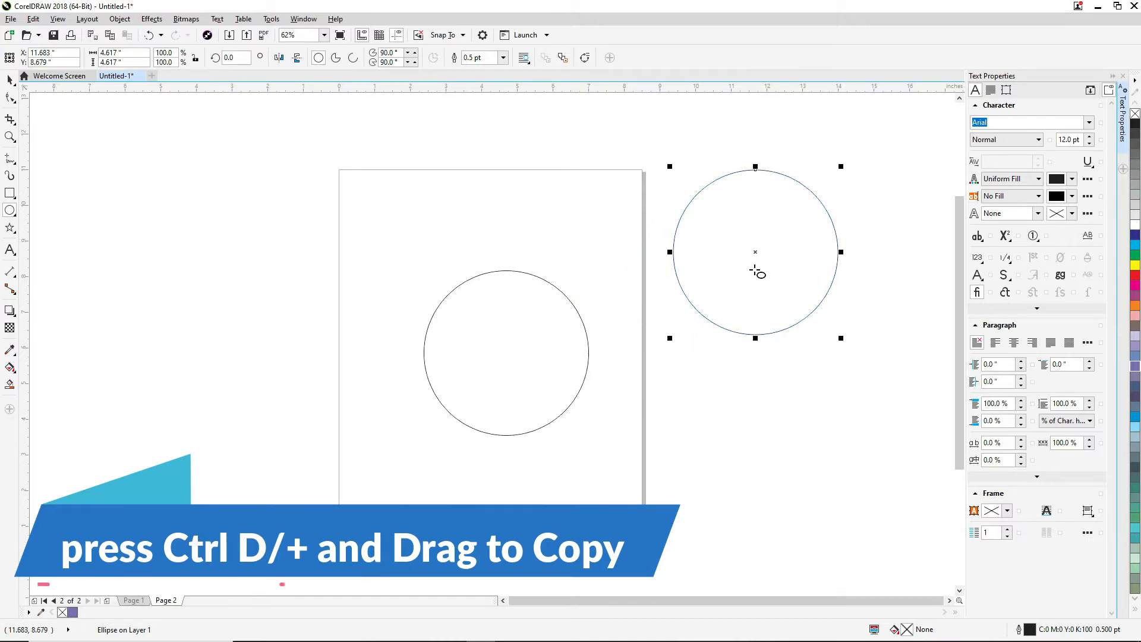
pyautogui.moveTo(744, 398); pyautogui.dragTo(859, 543)
pyautogui.click(8, 80)
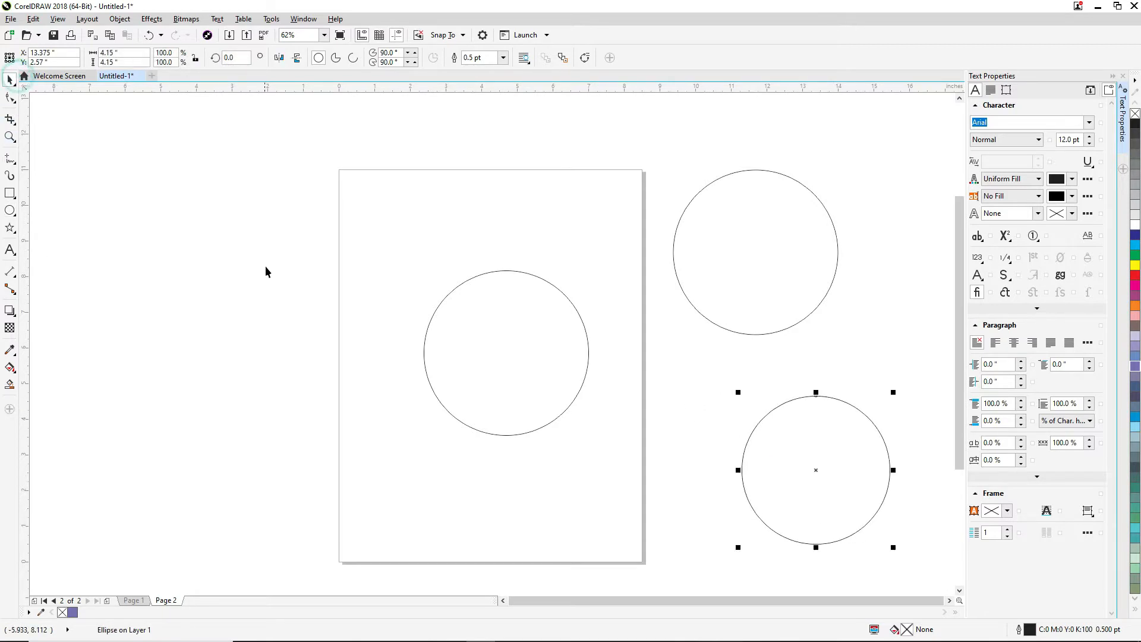
# Move the circle on the page slightly up and left to about X 4.05, Y 6.295 inches and colour its outline Electric Blue.
pyautogui.click(511, 277)
pyautogui.click(512, 270)
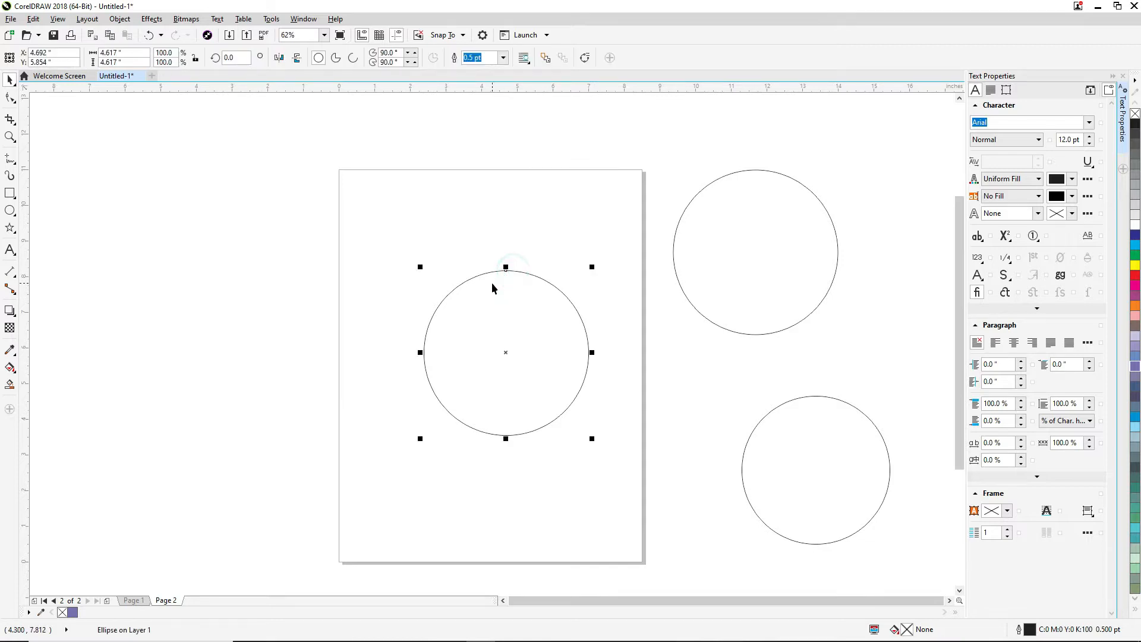
pyautogui.moveTo(503, 353); pyautogui.dragTo(484, 333)
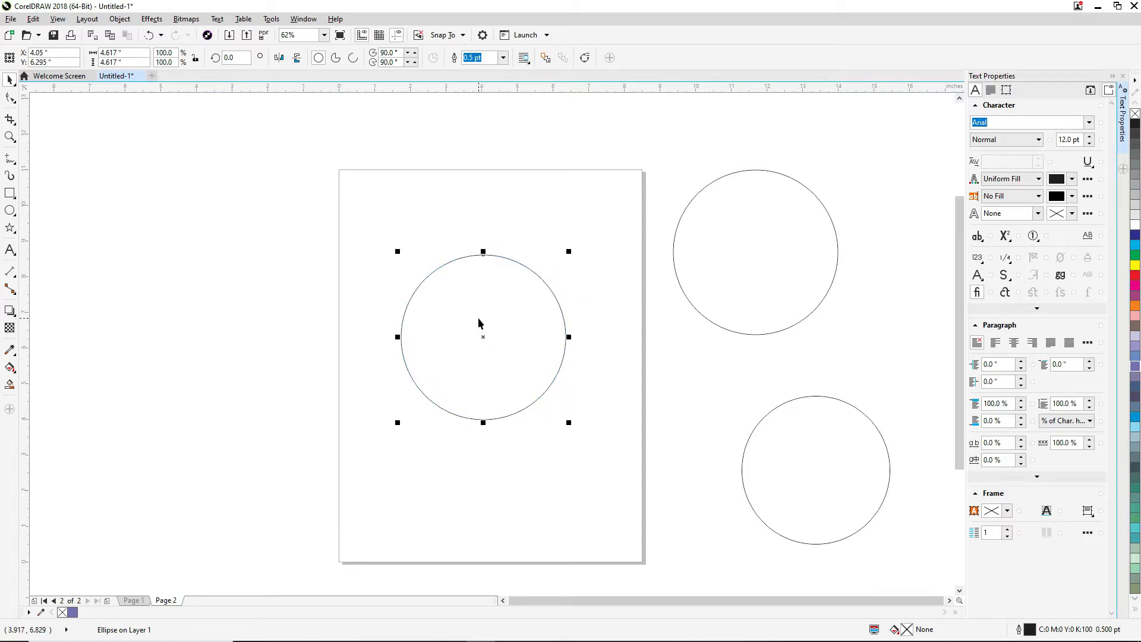
pyautogui.click(472, 272)
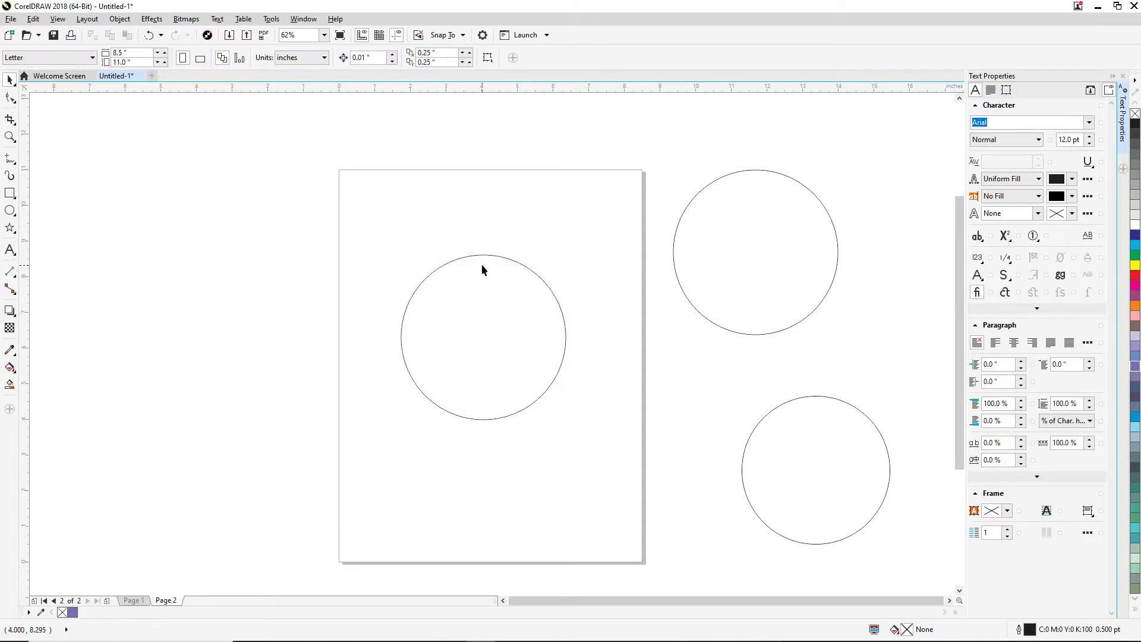
pyautogui.click(486, 257)
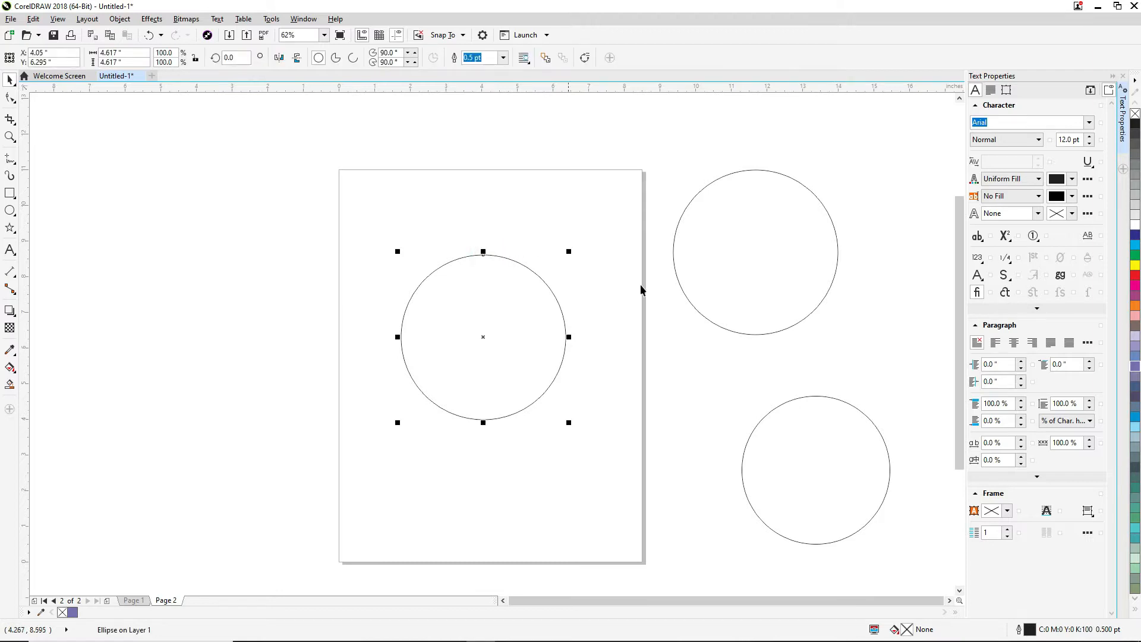
pyautogui.rightClick(1135, 368)
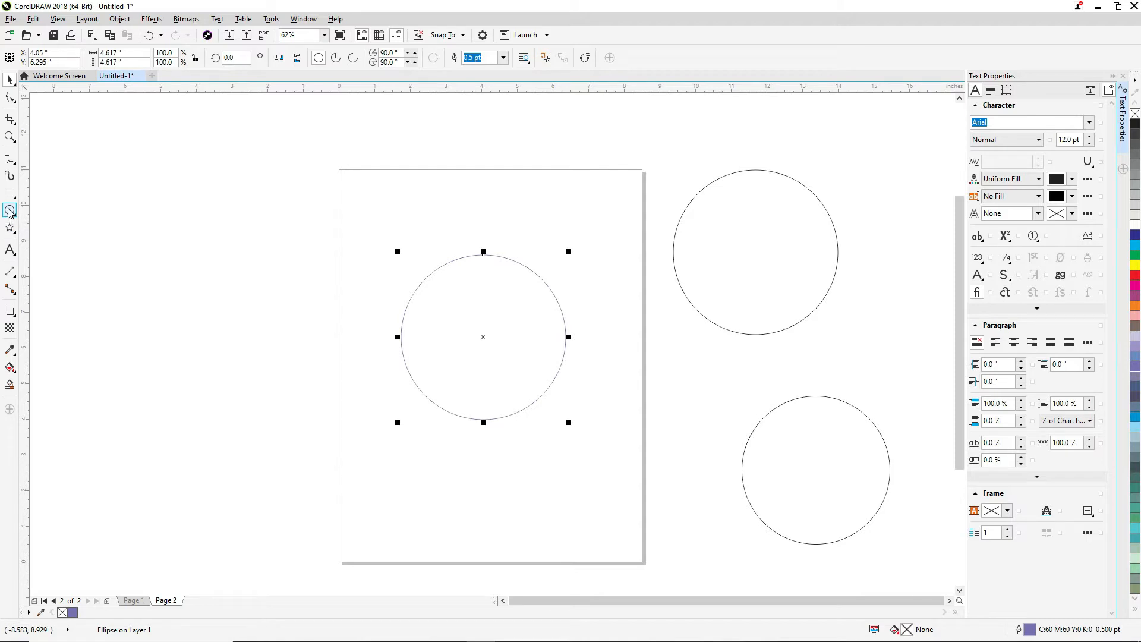
# Draw a small 3-sided polygon about 0.43 by 0.39 inches just above the circle on the page.
pyautogui.click(15, 233)
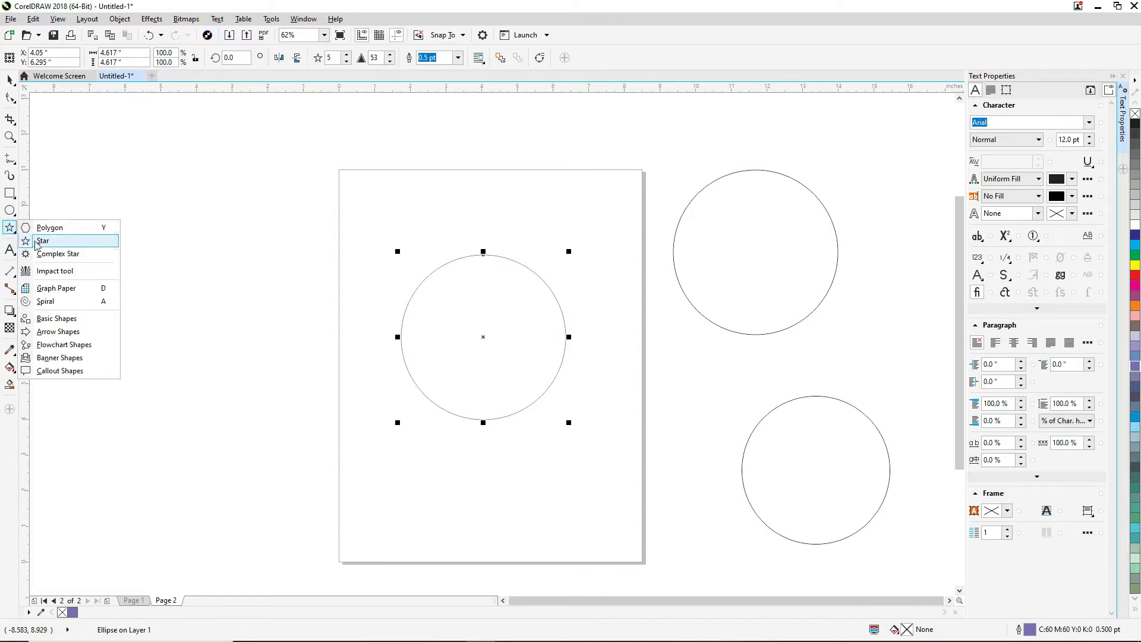
pyautogui.click(37, 230)
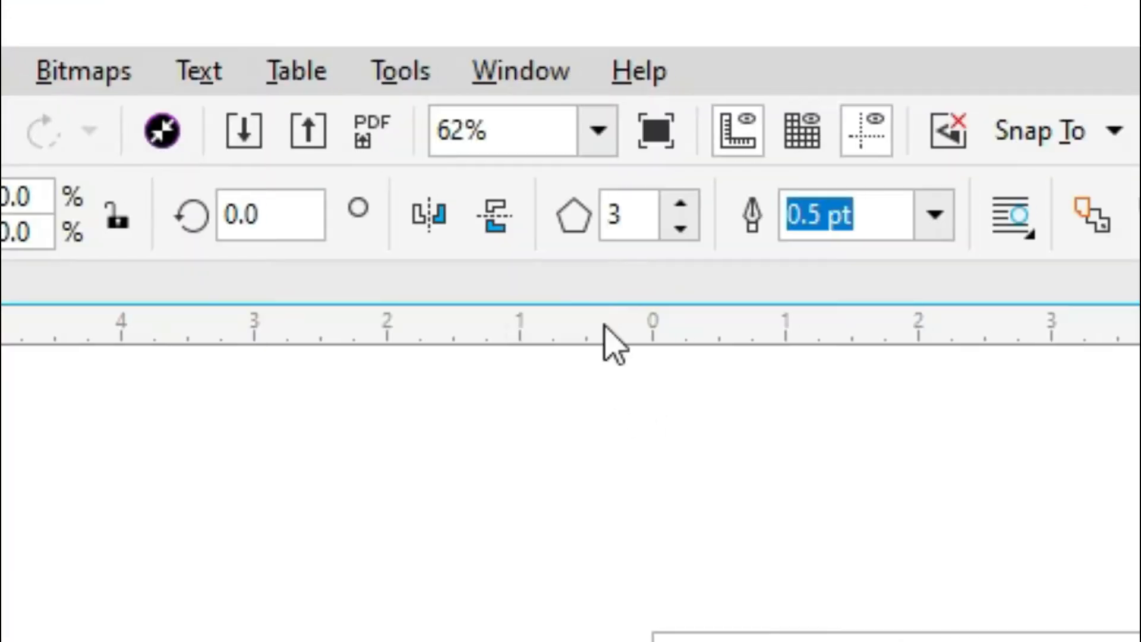
pyautogui.doubleClick(621, 221)
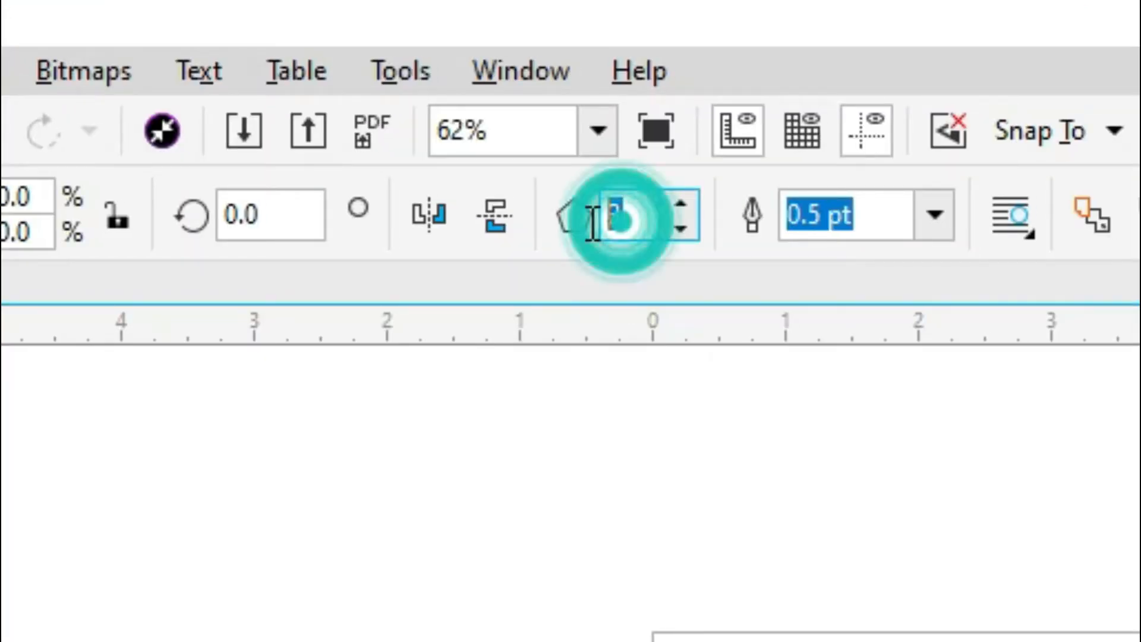
pyautogui.write('3')
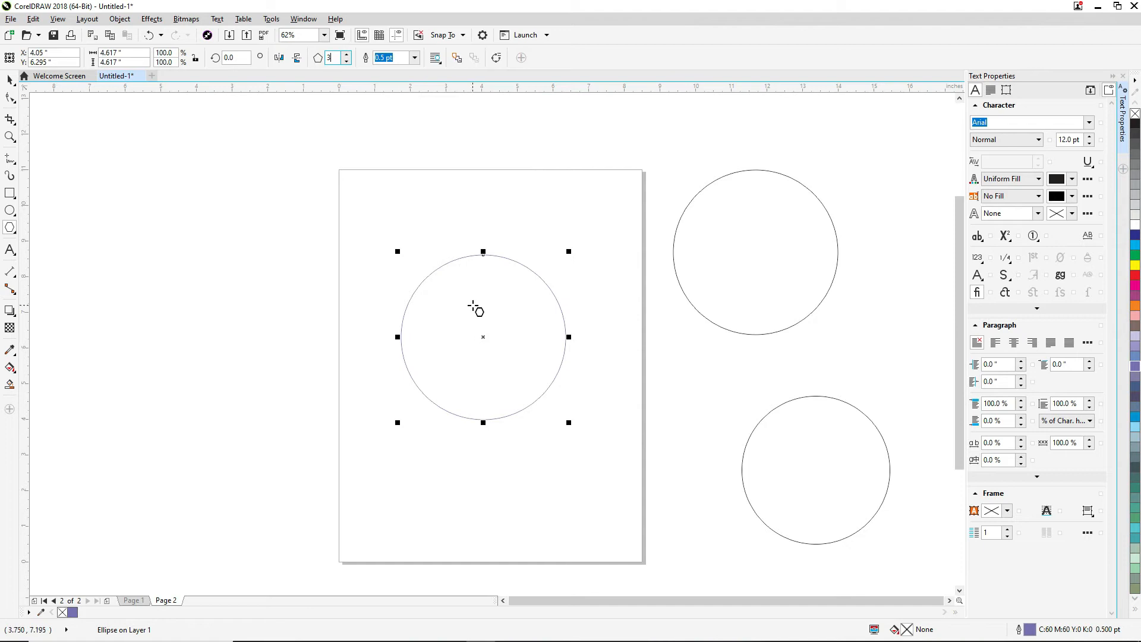
pyautogui.moveTo(473, 218); pyautogui.dragTo(484, 230)
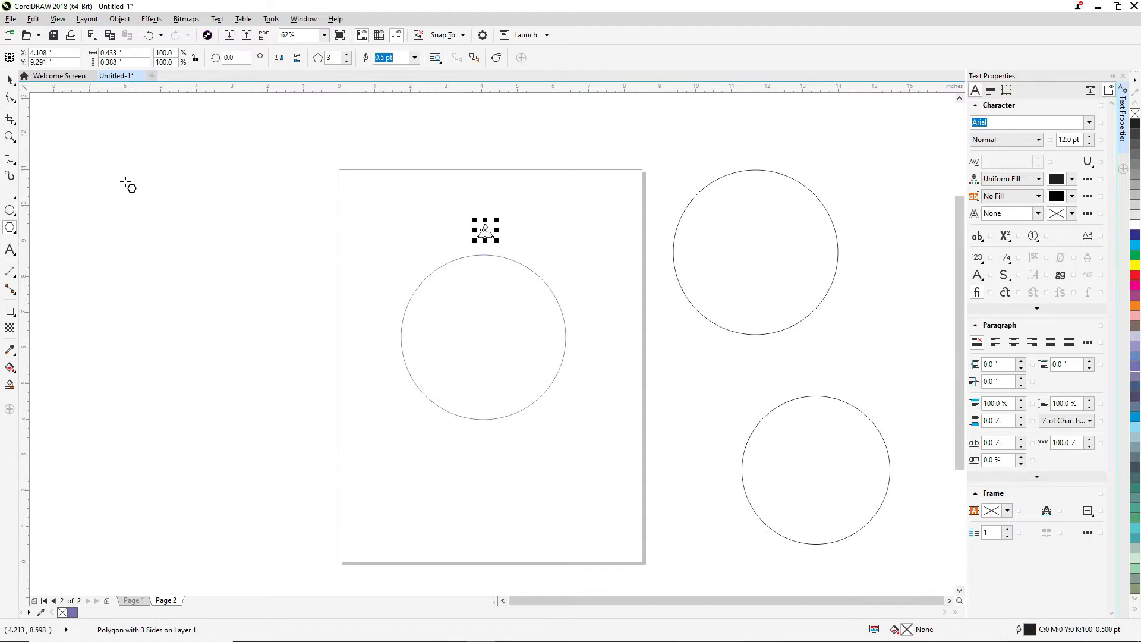
# Move the triangle down so its base sits centred on the circle's top edge, and close the Text Properties docker.
pyautogui.click(10, 79)
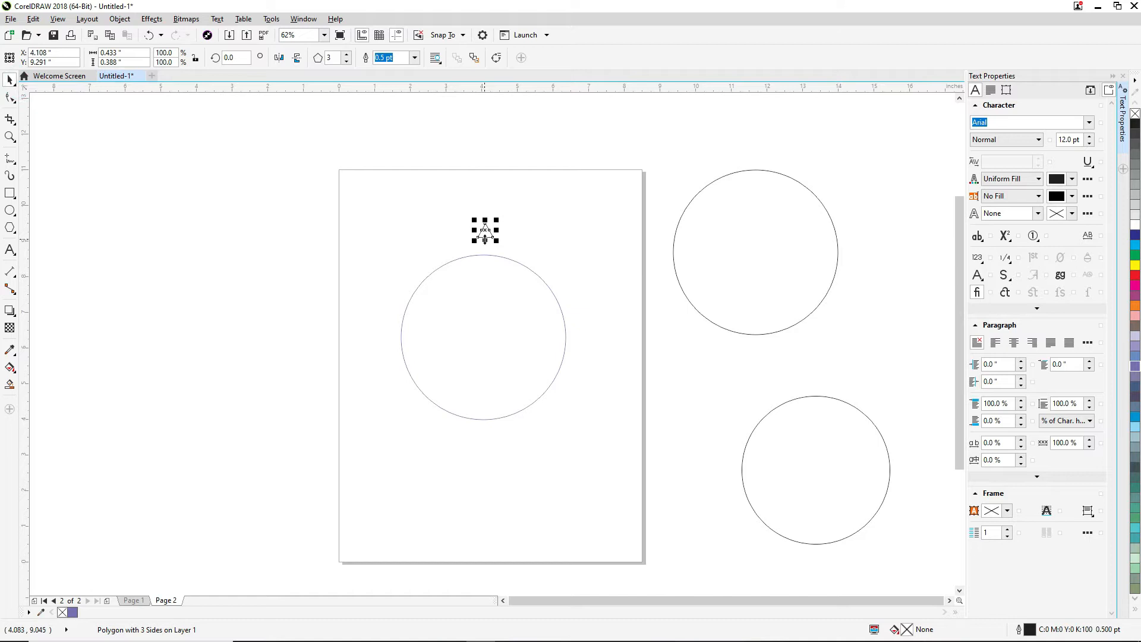
pyautogui.moveTo(485, 234); pyautogui.dragTo(485, 256)
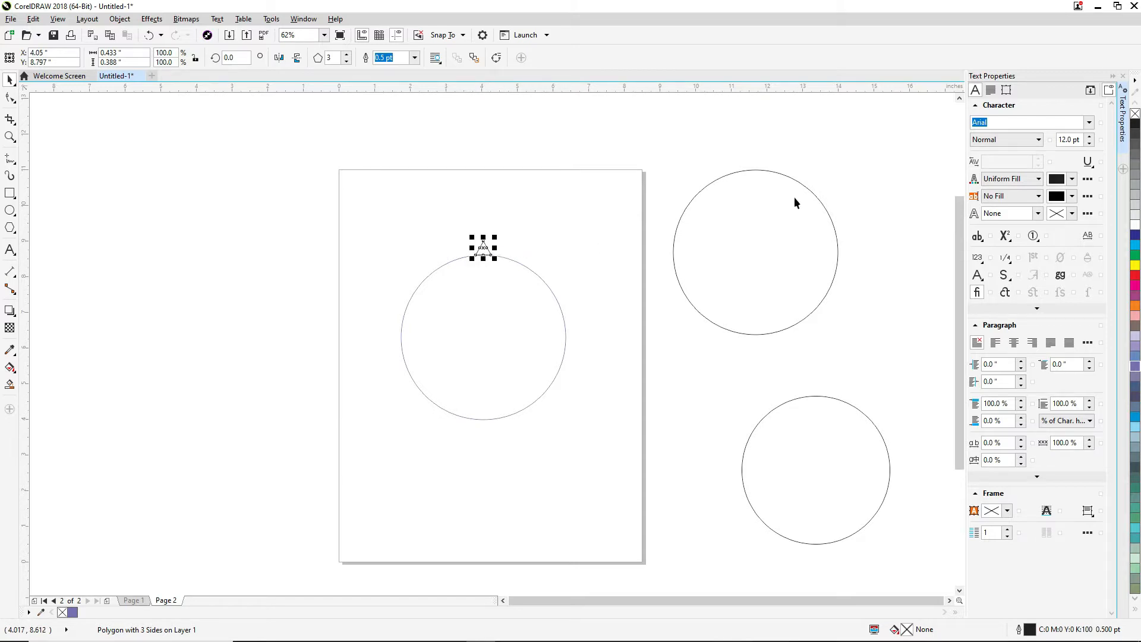
pyautogui.click(1122, 77)
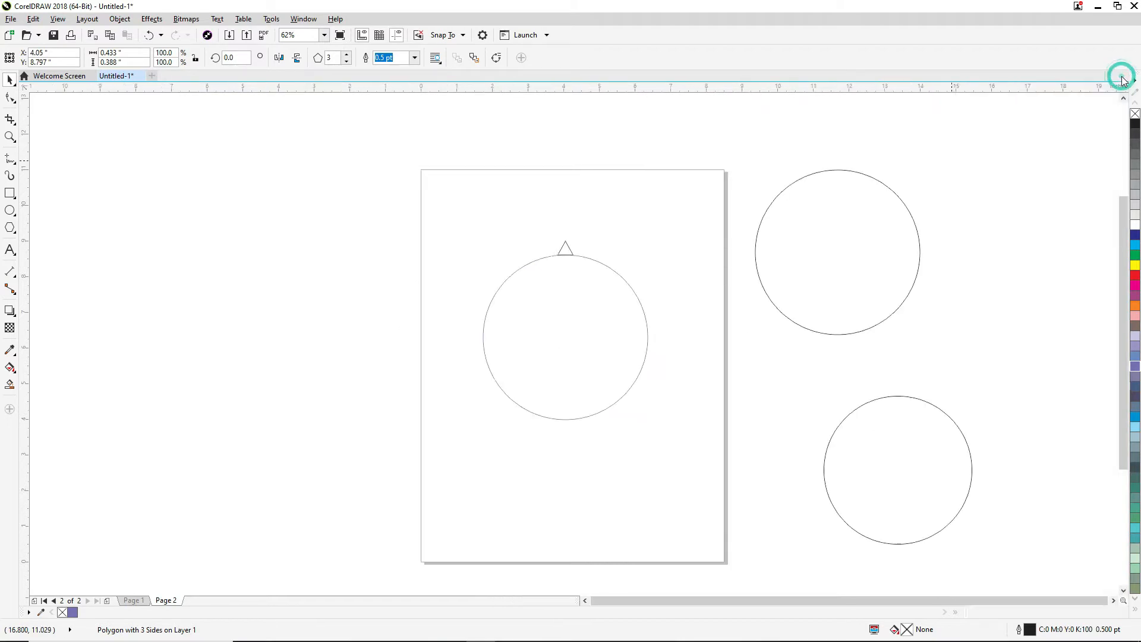
pyautogui.click(600, 219)
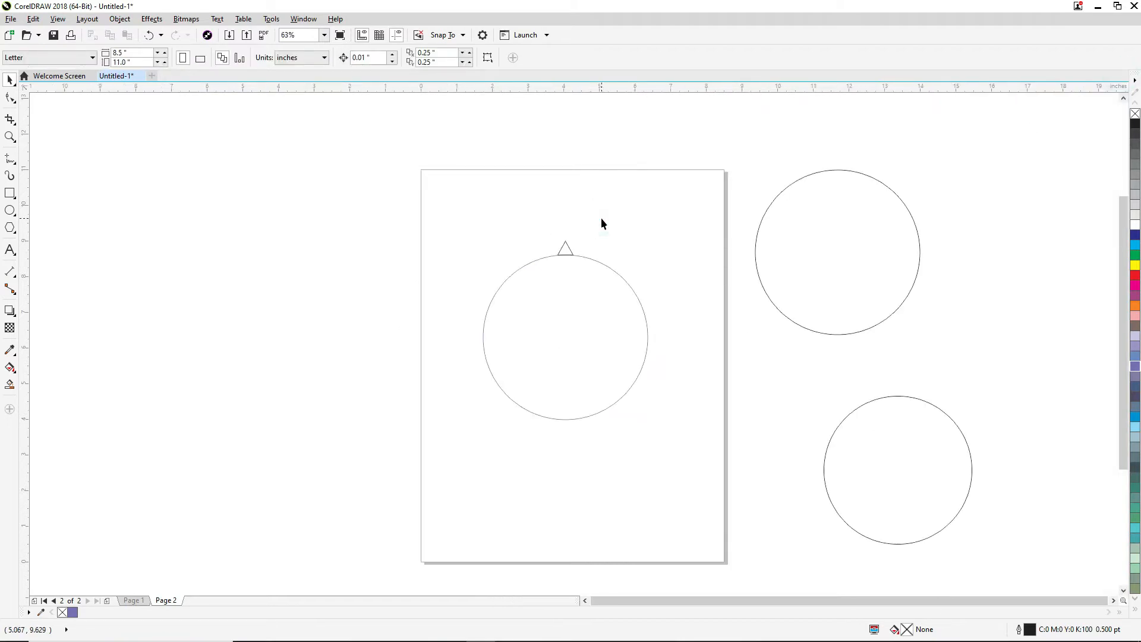
# Set up a rotate transformation for the triangle with a 10-degree angle and 35 copies.
pyautogui.click(569, 251)
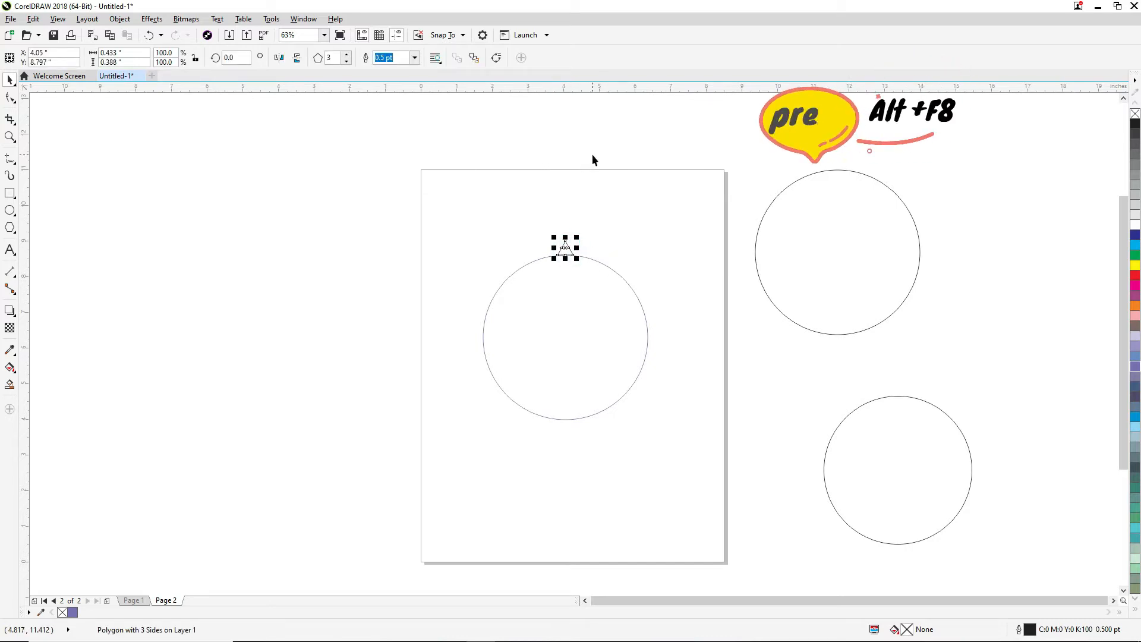
pyautogui.hotkey('alt', 'F8')
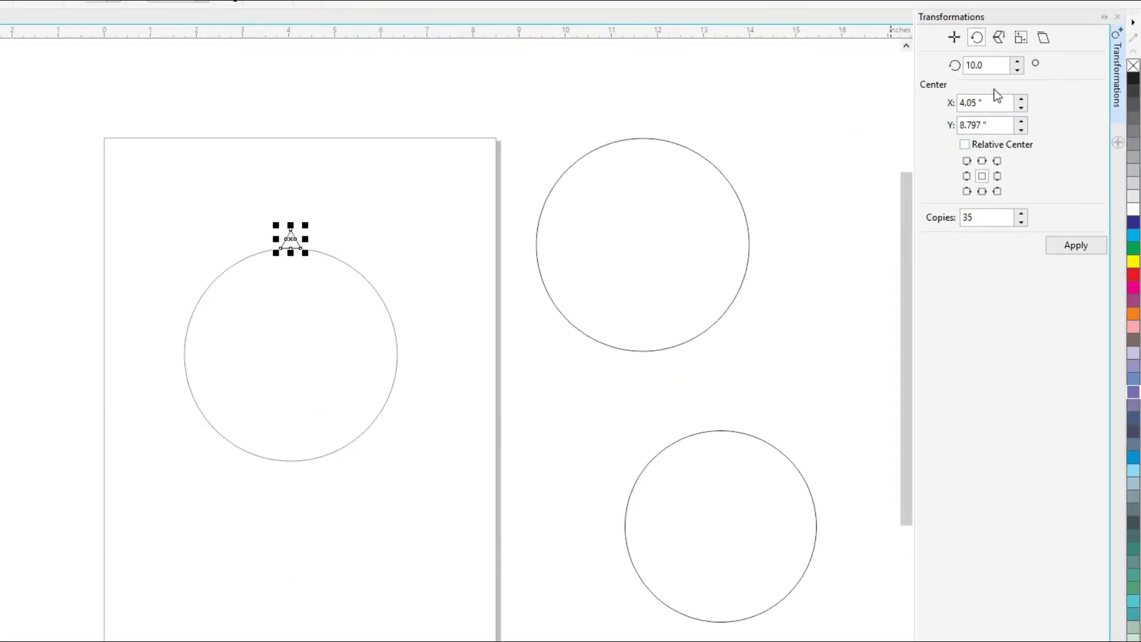
pyautogui.click(990, 66)
pyautogui.moveTo(990, 66); pyautogui.dragTo(963, 76)
pyautogui.click(990, 66)
pyautogui.click(983, 220)
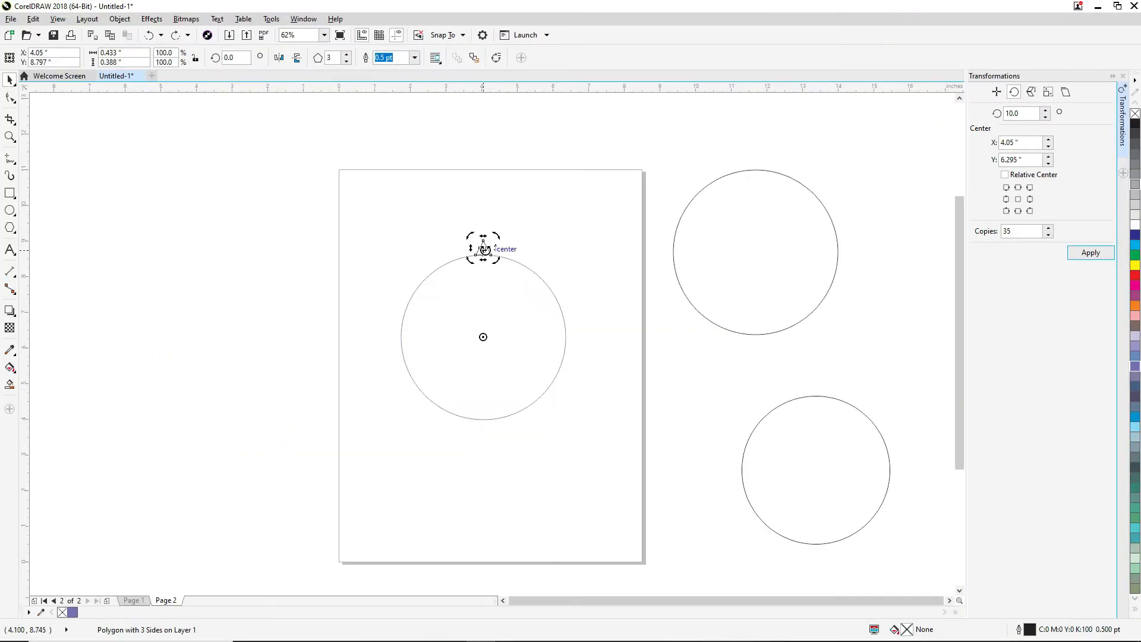
# Fill the triangle with Electric Blue, place its rotation centre at the circle's centre, and apply the rotated copies around the circle.
pyautogui.click(1135, 367)
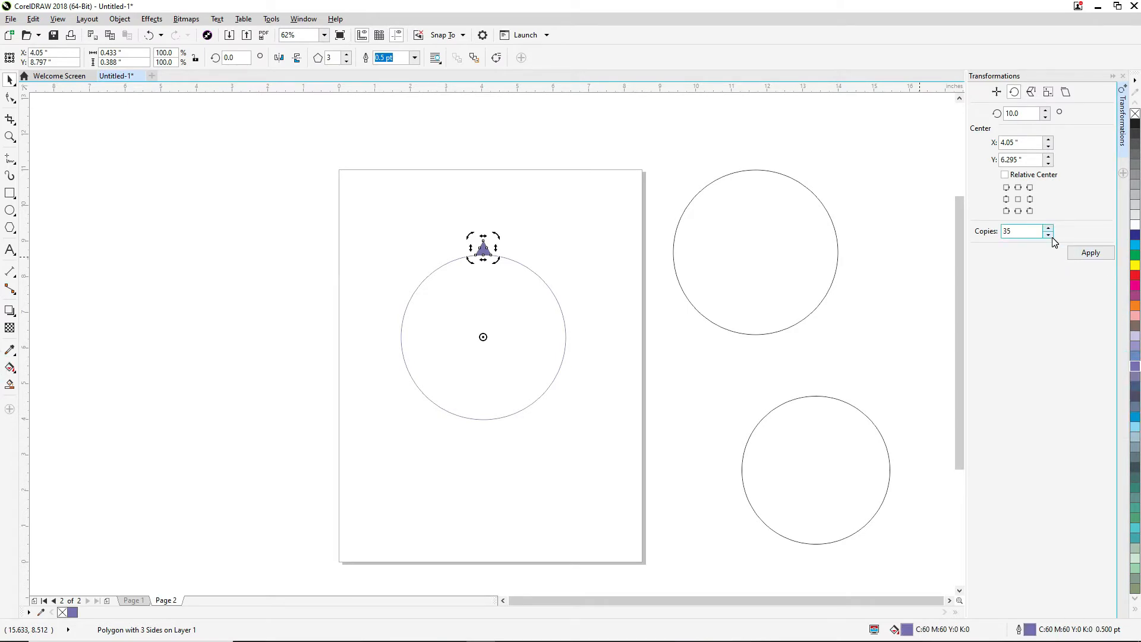
pyautogui.click(1019, 200)
pyautogui.moveTo(483, 248); pyautogui.dragTo(480, 335)
pyautogui.click(1087, 254)
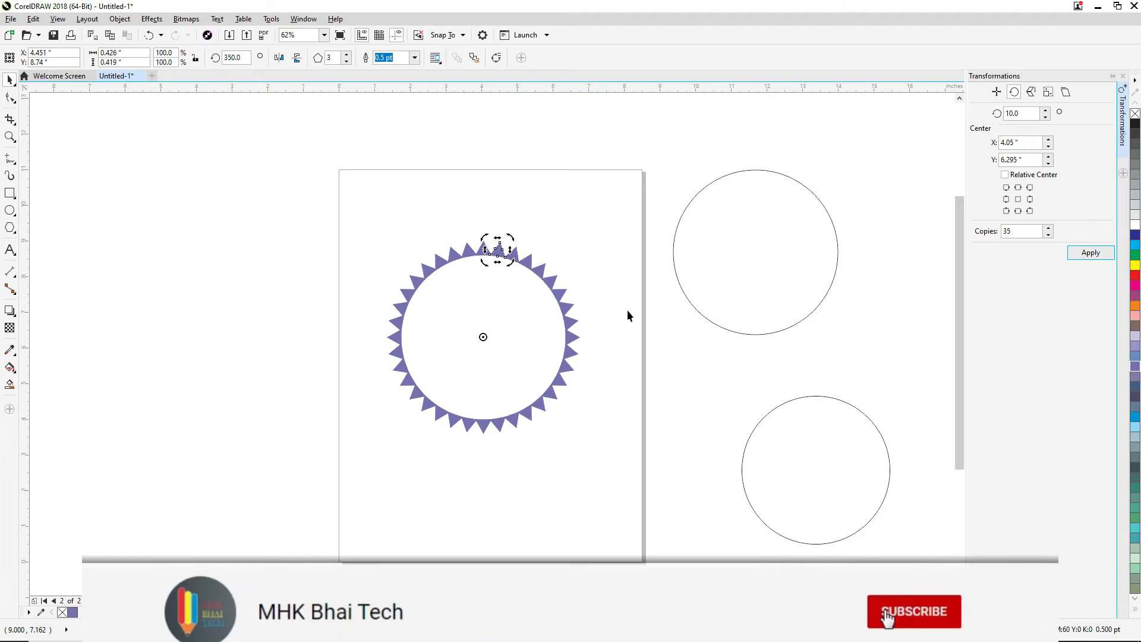
pyautogui.click(526, 323)
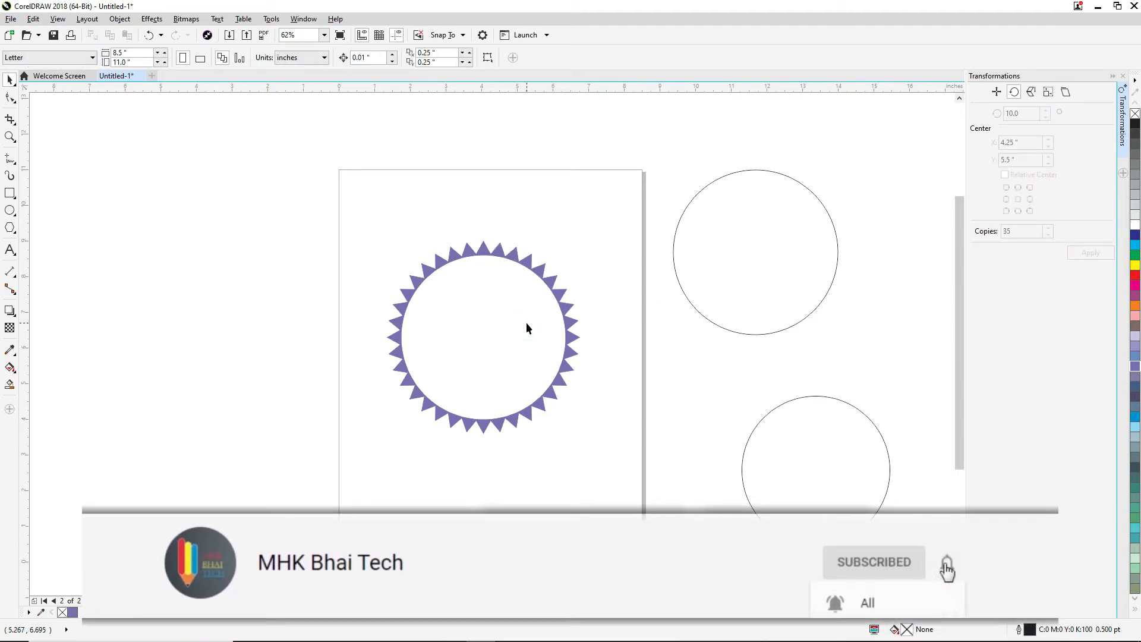
# Centre the lower off-page circle inside the triangle ring and enlarge it to about 4.43 inches.
pyautogui.click(843, 403)
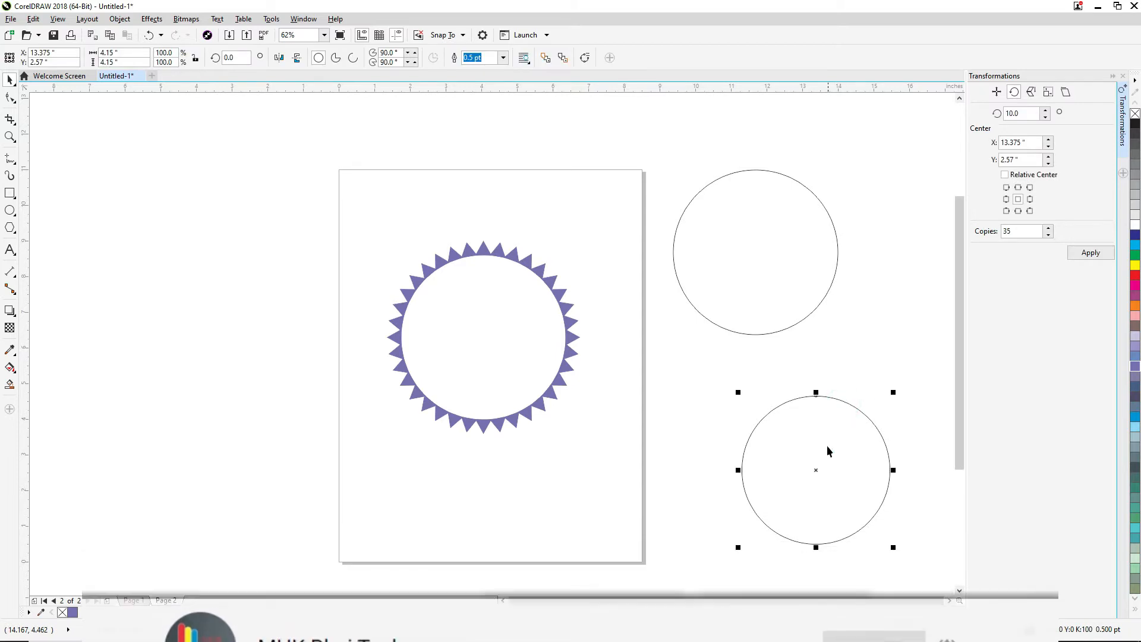
pyautogui.moveTo(816, 470); pyautogui.dragTo(482, 337)
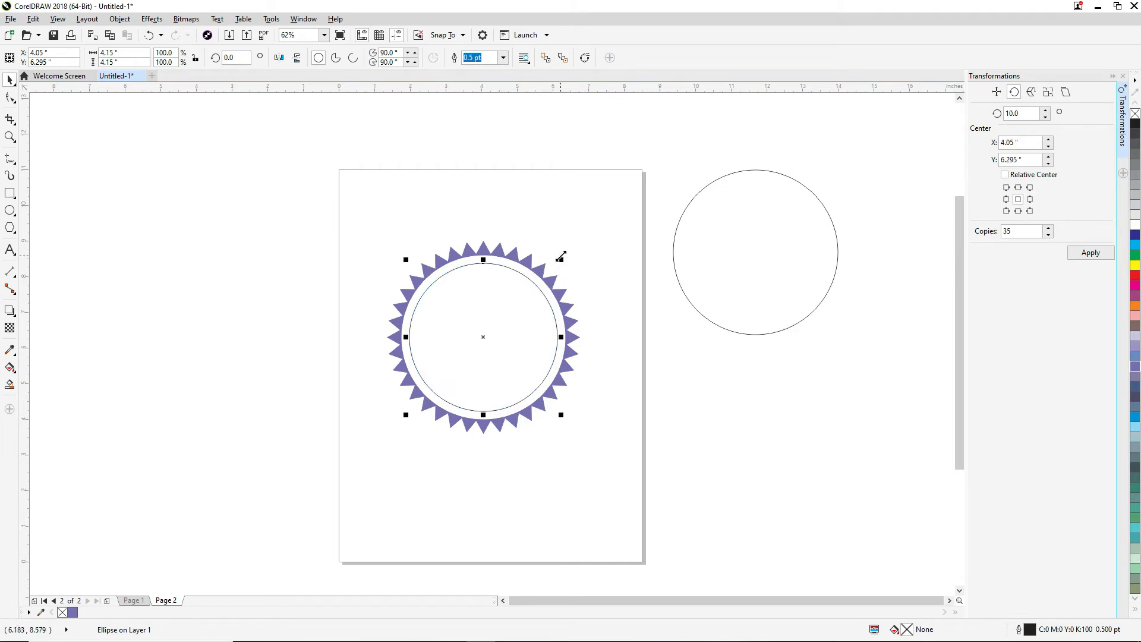
pyautogui.moveTo(563, 255); pyautogui.dragTo(569, 254)
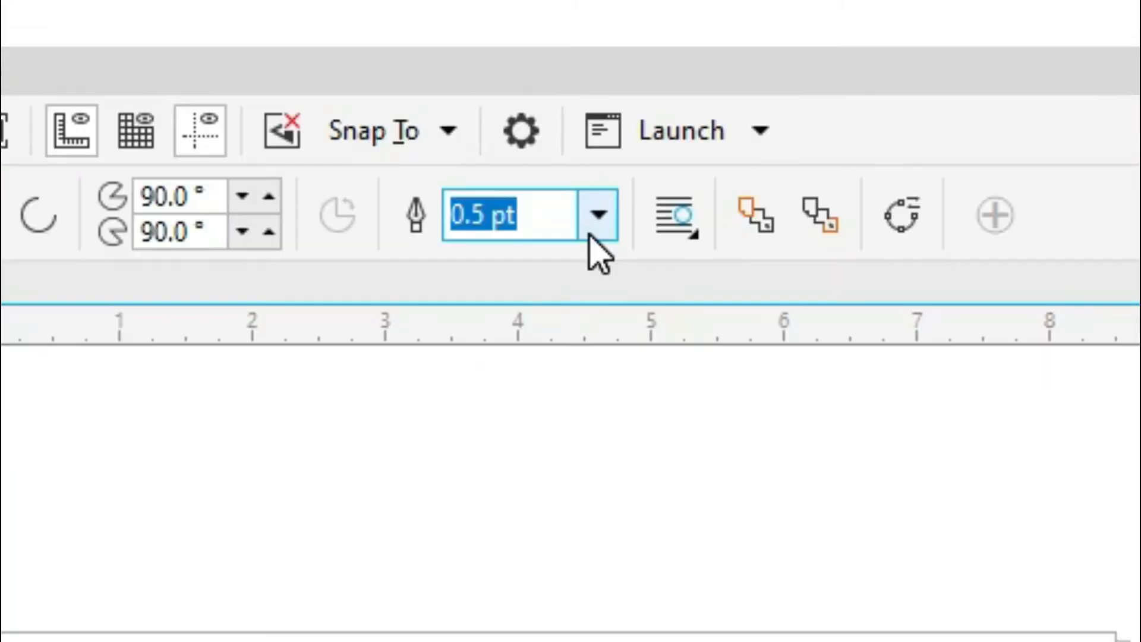
# Give the enlarged inner circle a 4.0 pt outline in Electric Blue.
pyautogui.click(504, 58)
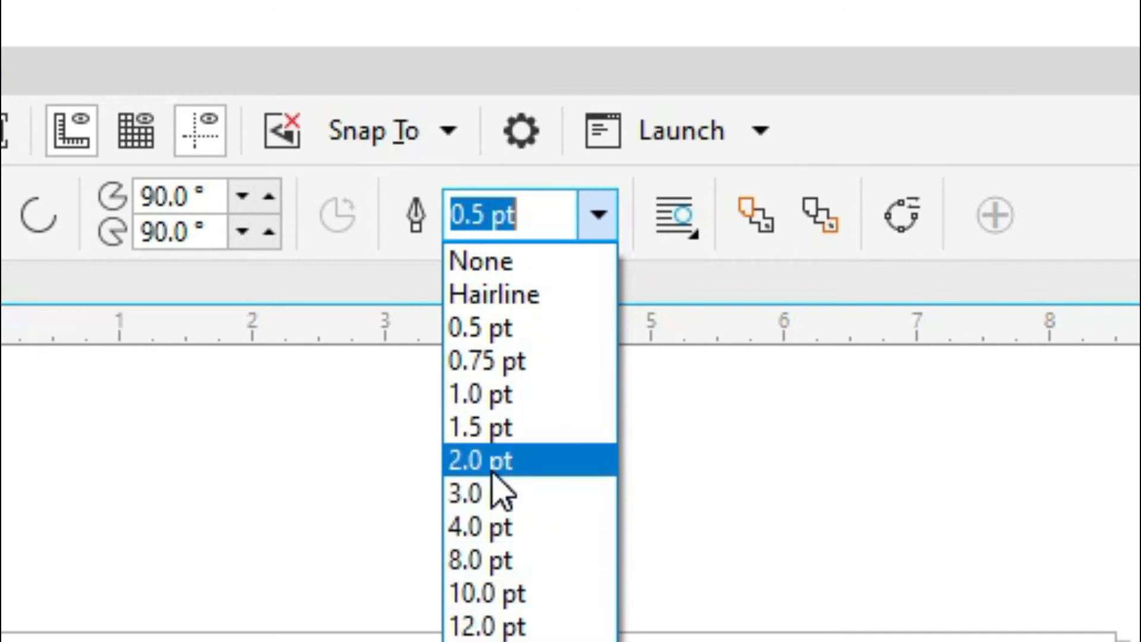
pyautogui.click(489, 523)
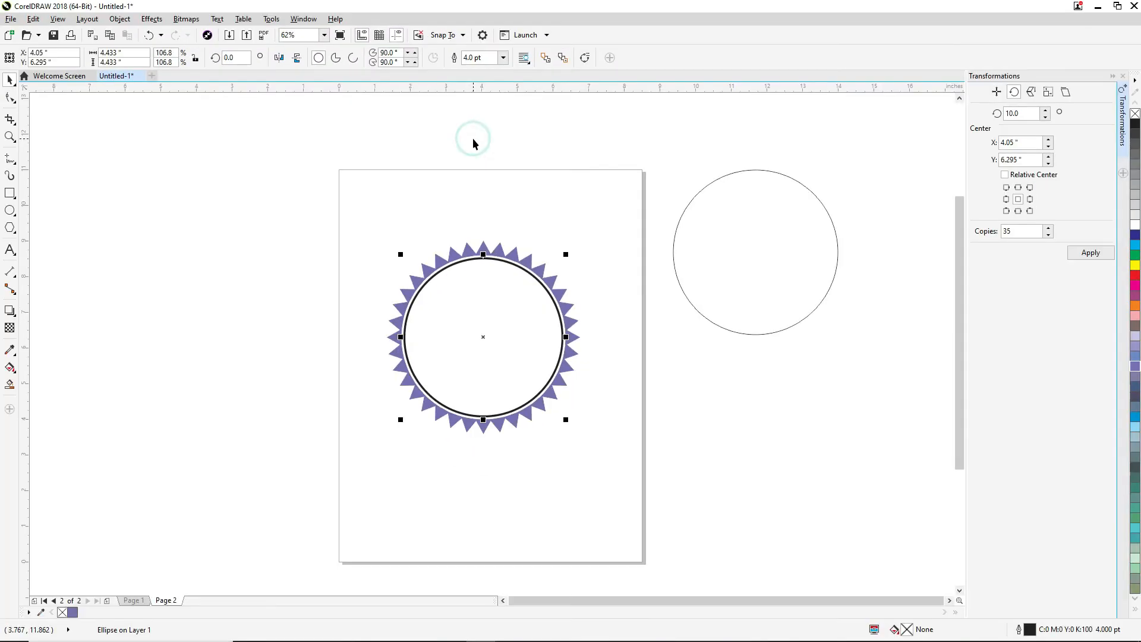
pyautogui.rightClick(1135, 367)
pyautogui.click(611, 351)
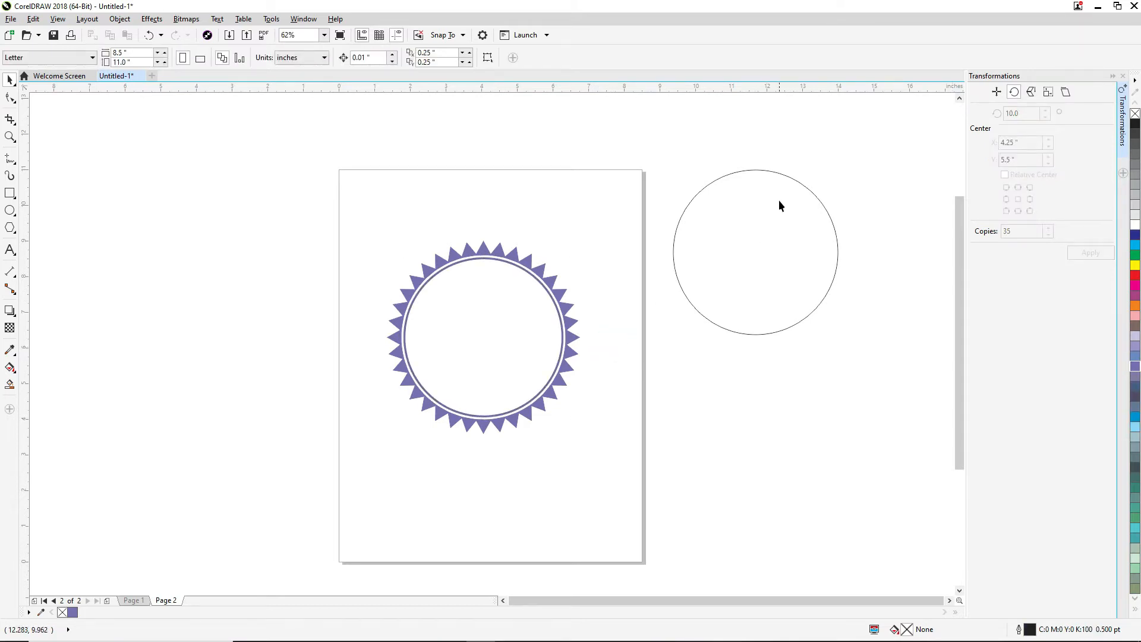
# Shrink the remaining off-page circle to about 2.73 inches and centre it inside the badge.
pyautogui.click(787, 177)
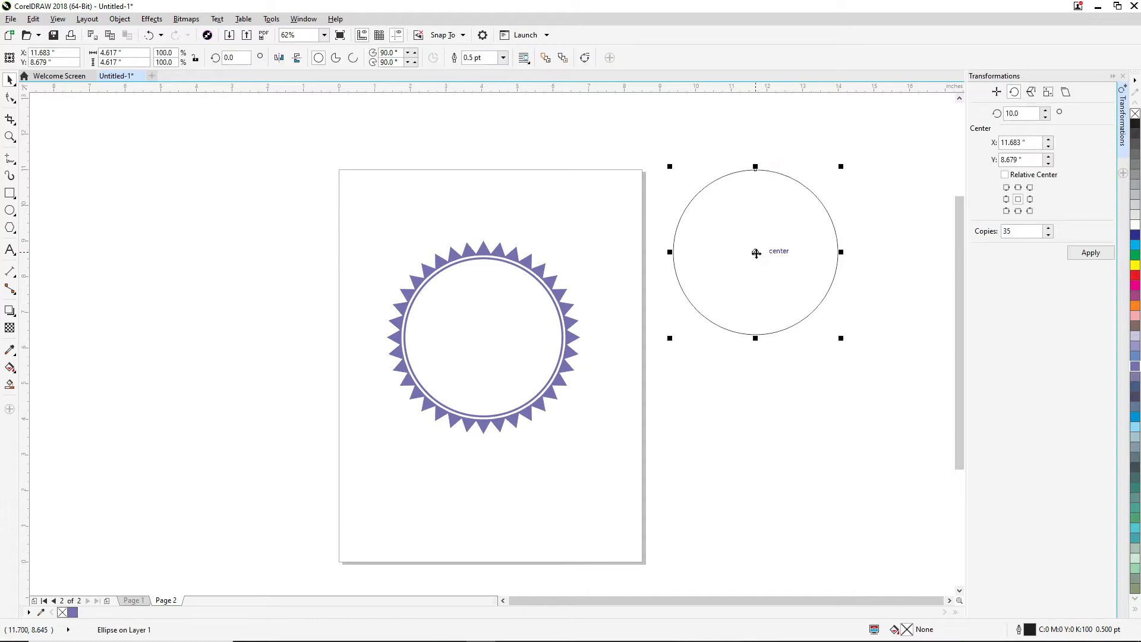
pyautogui.moveTo(754, 251); pyautogui.dragTo(740, 263)
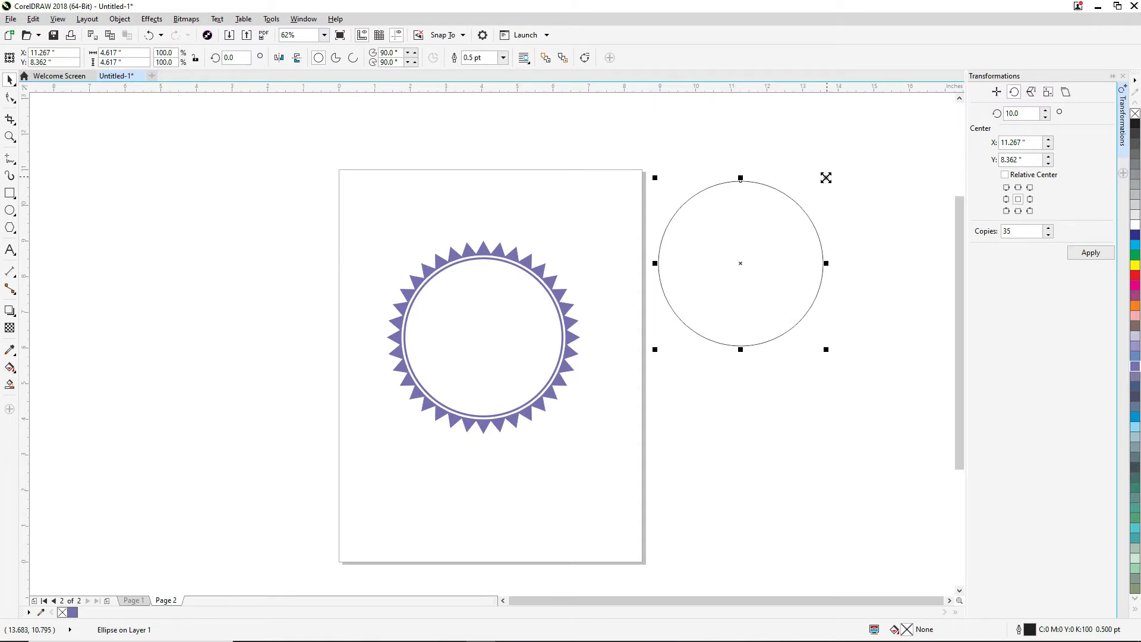
pyautogui.moveTo(824, 176); pyautogui.dragTo(808, 211)
pyautogui.moveTo(740, 263); pyautogui.dragTo(484, 332)
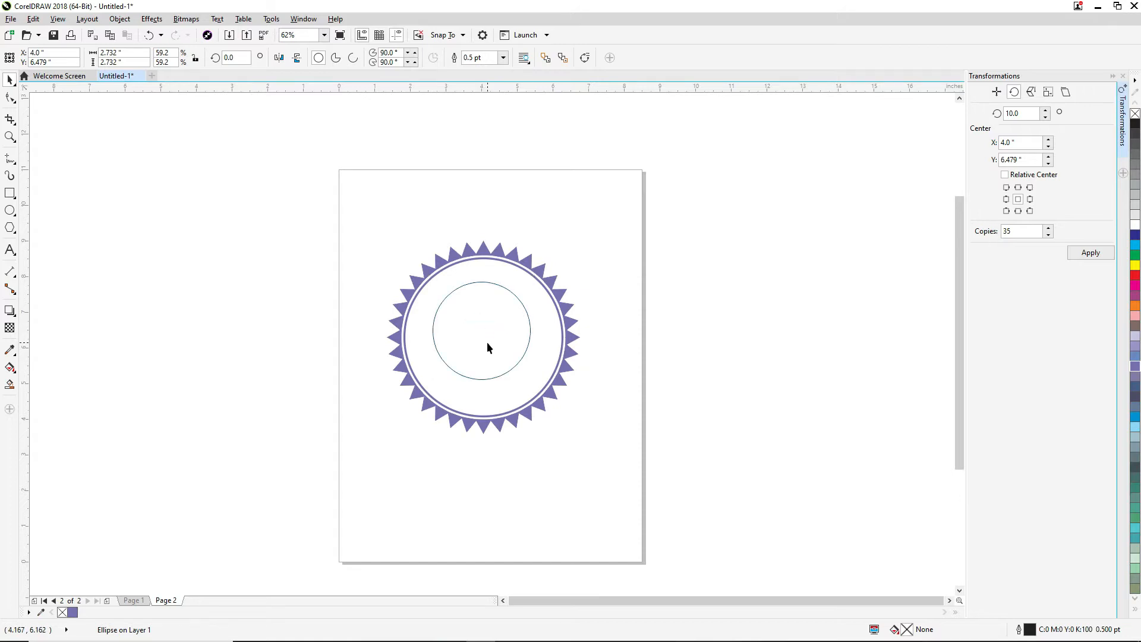
pyautogui.moveTo(481, 330); pyautogui.dragTo(484, 337)
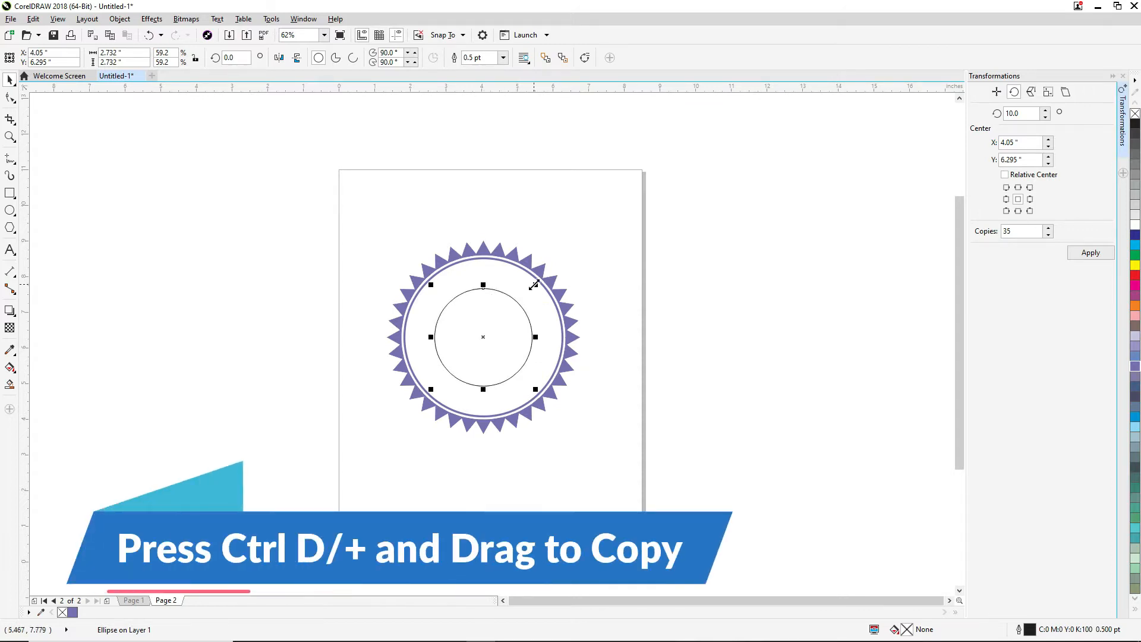
# Add a concentric copy about 2.47 inches wide inside the small circle, and colour the 2.73-inch circle's outline Electric Blue.
pyautogui.moveTo(534, 286); pyautogui.dragTo(533, 295)
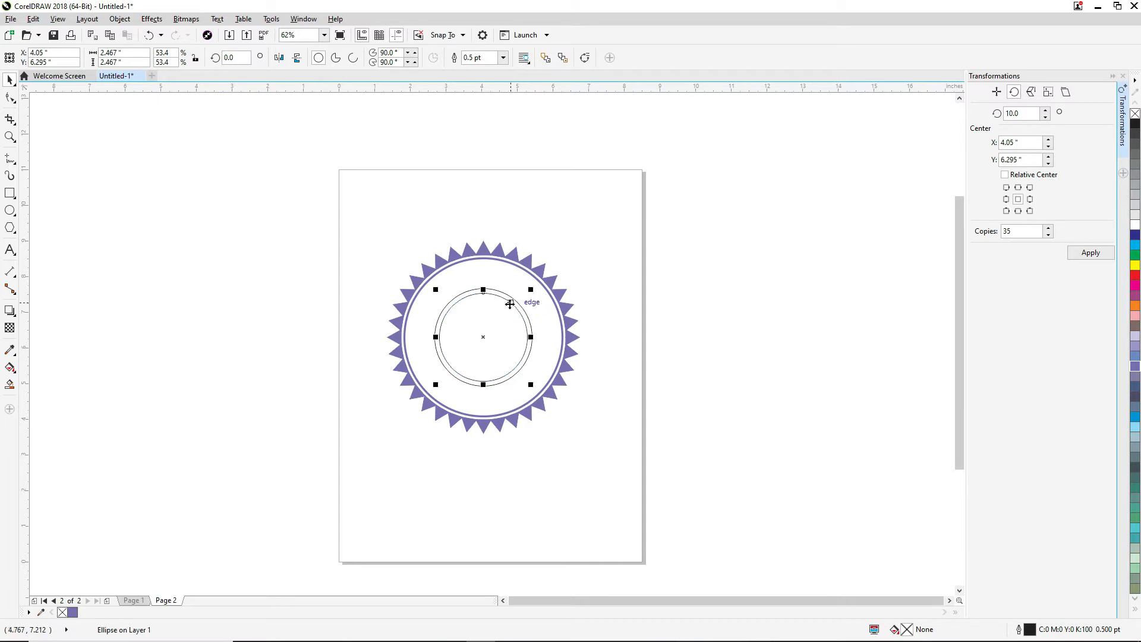
pyautogui.click(513, 298)
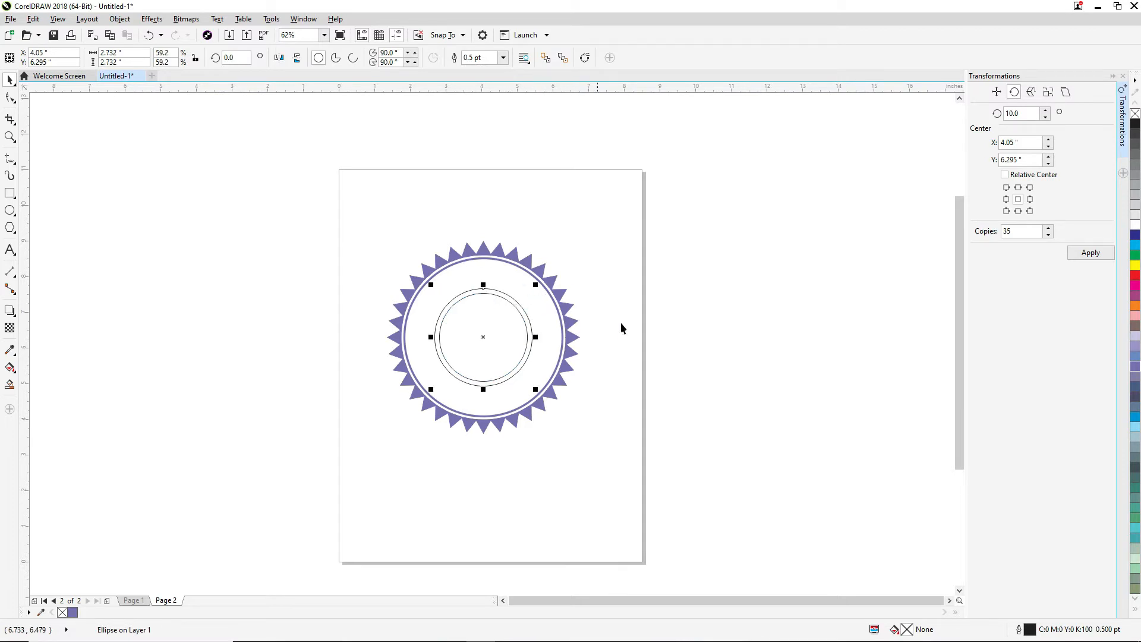
pyautogui.rightClick(1133, 367)
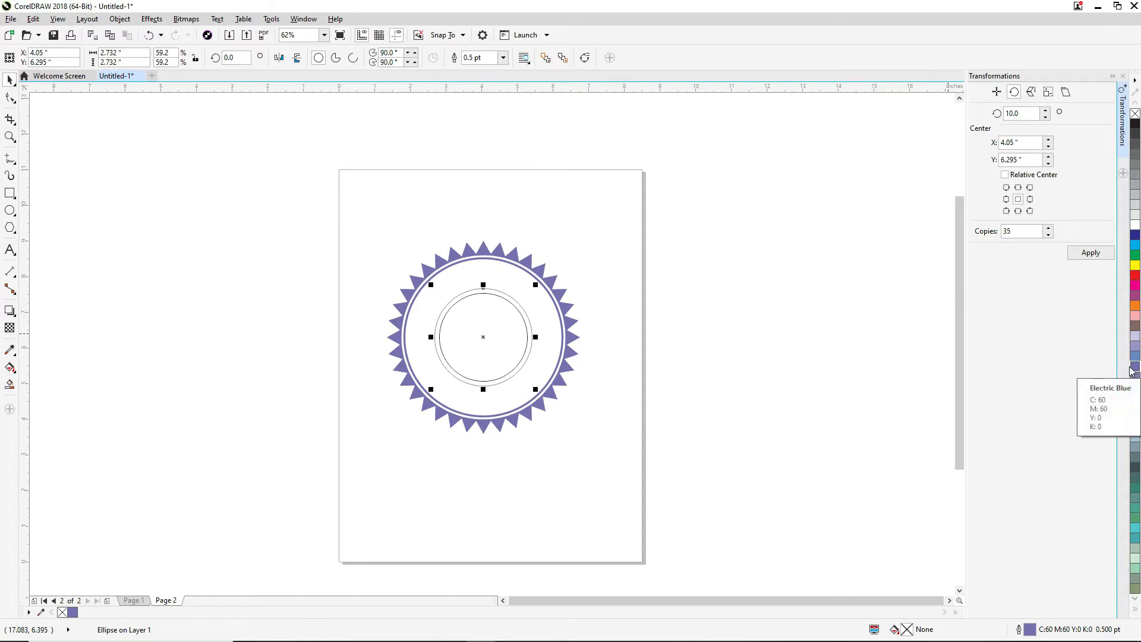
# Set the 2.73-inch circle's outline to 4.0 pt and give the 2.47-inch circle a 4.0 pt Electric Blue outline.
pyautogui.click(503, 57)
pyautogui.click(480, 141)
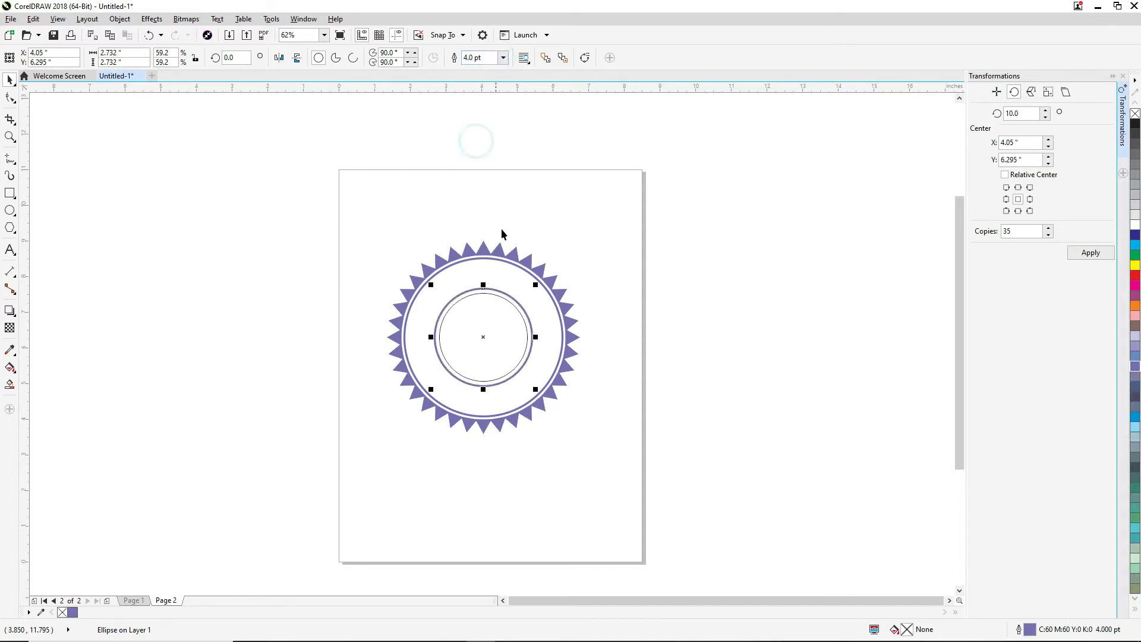
pyautogui.click(487, 293)
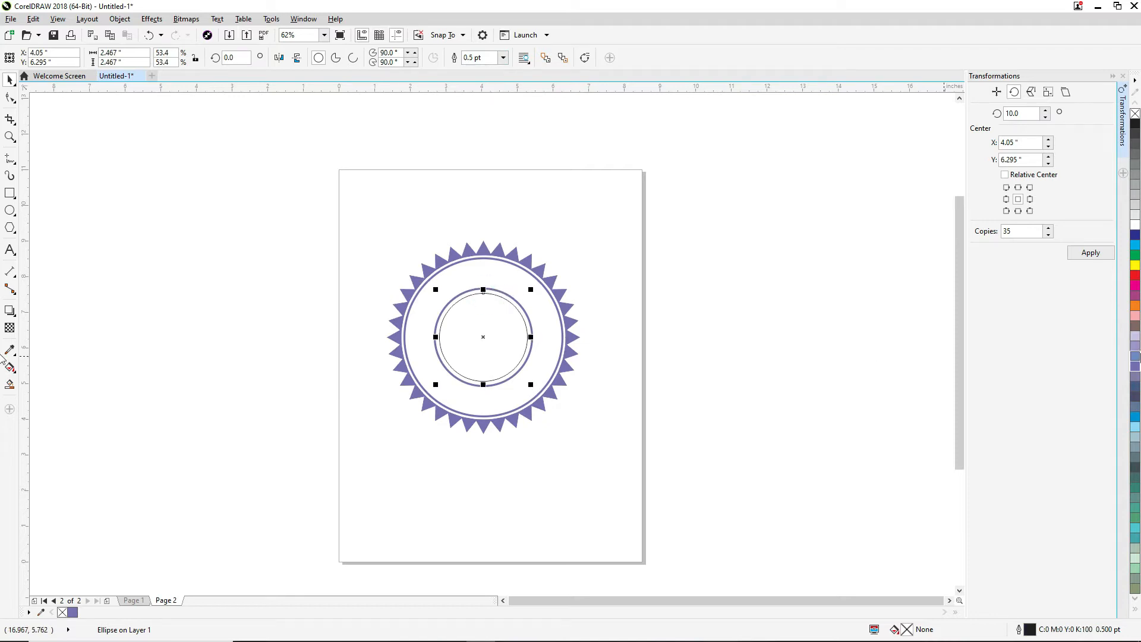
pyautogui.rightClick(1135, 366)
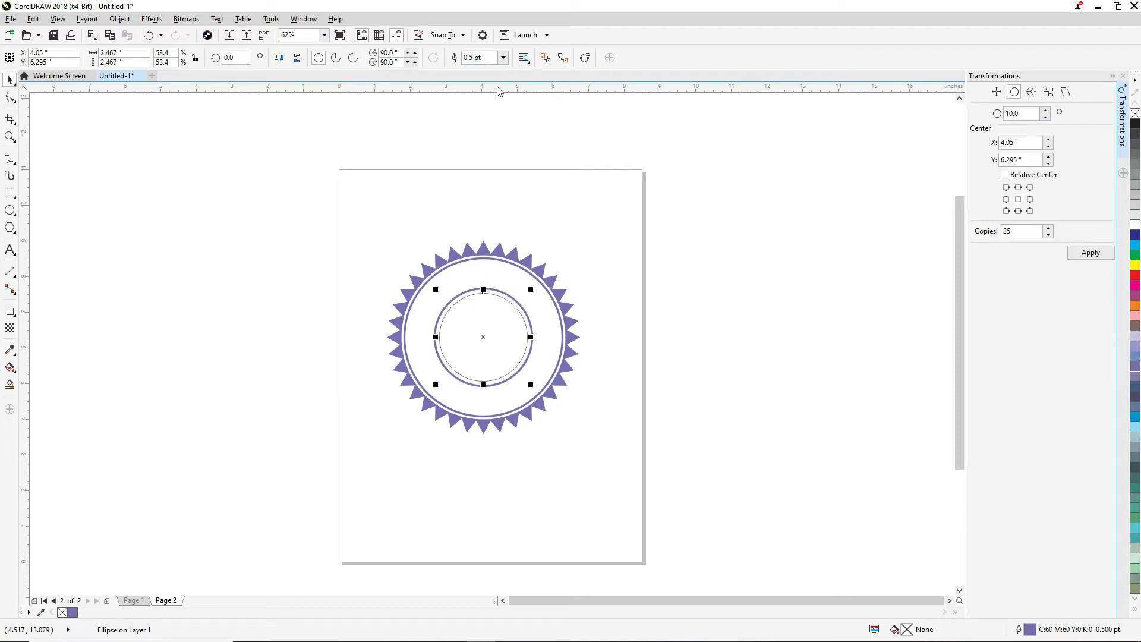
pyautogui.click(502, 58)
pyautogui.click(475, 141)
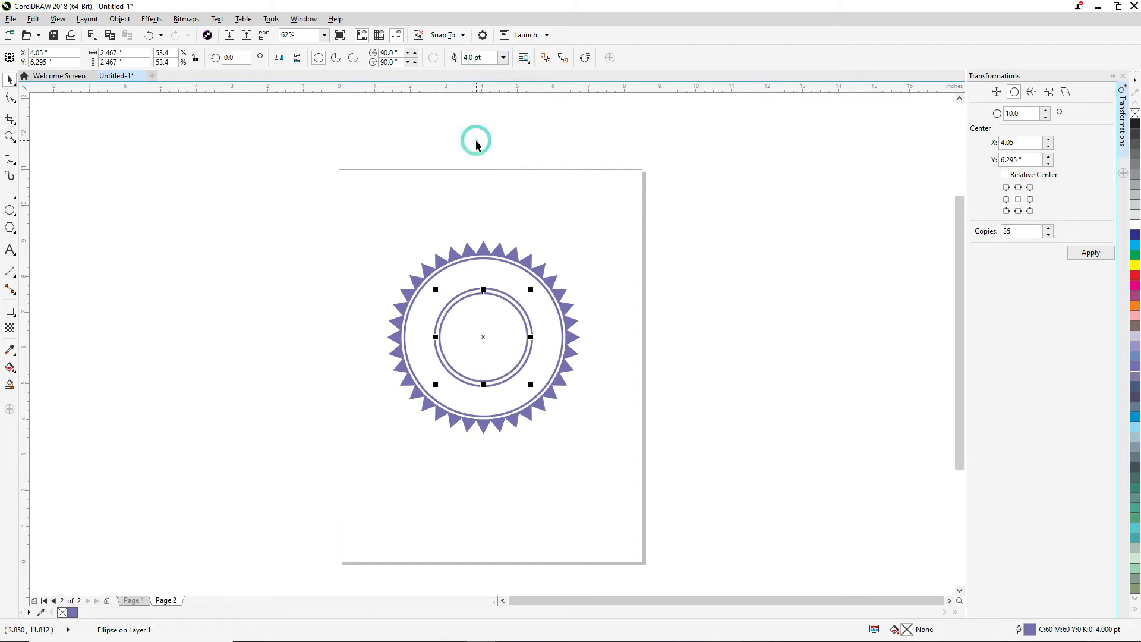
# Change the innermost circle's outline to a long-dash line style.
pyautogui.doubleClick(1029, 629)
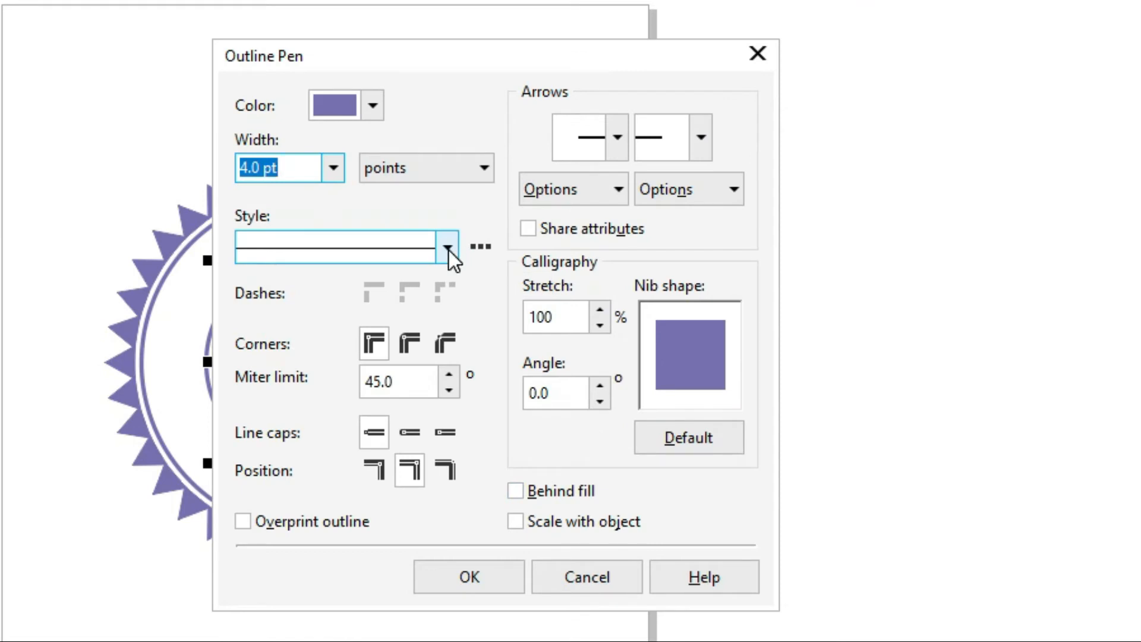
pyautogui.click(448, 248)
pyautogui.moveTo(443, 309); pyautogui.dragTo(439, 339)
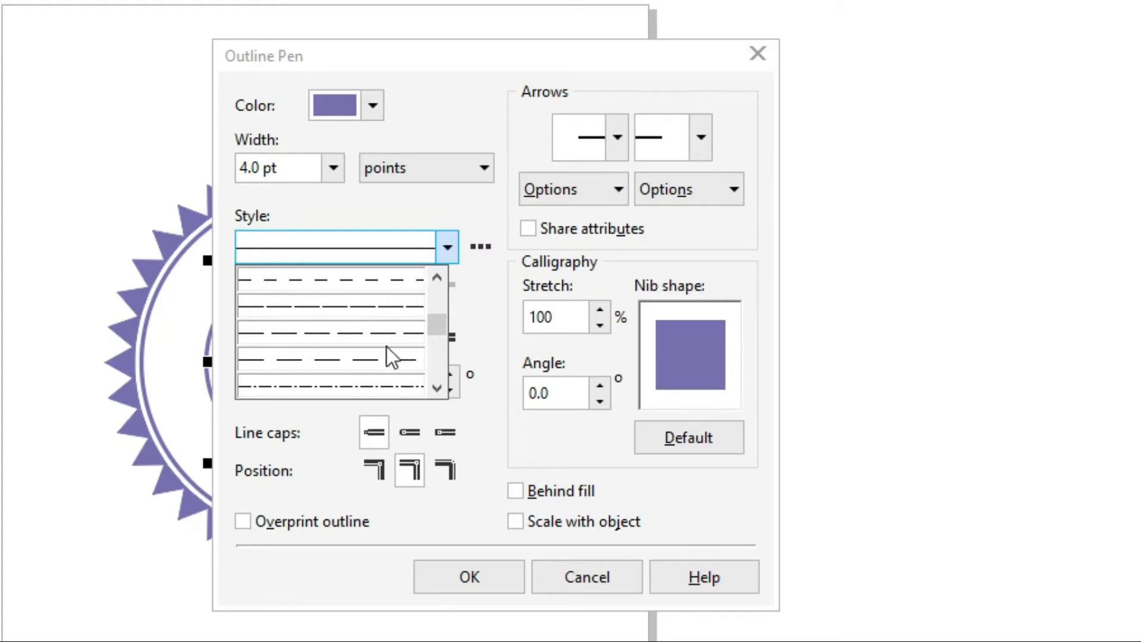
pyautogui.click(387, 332)
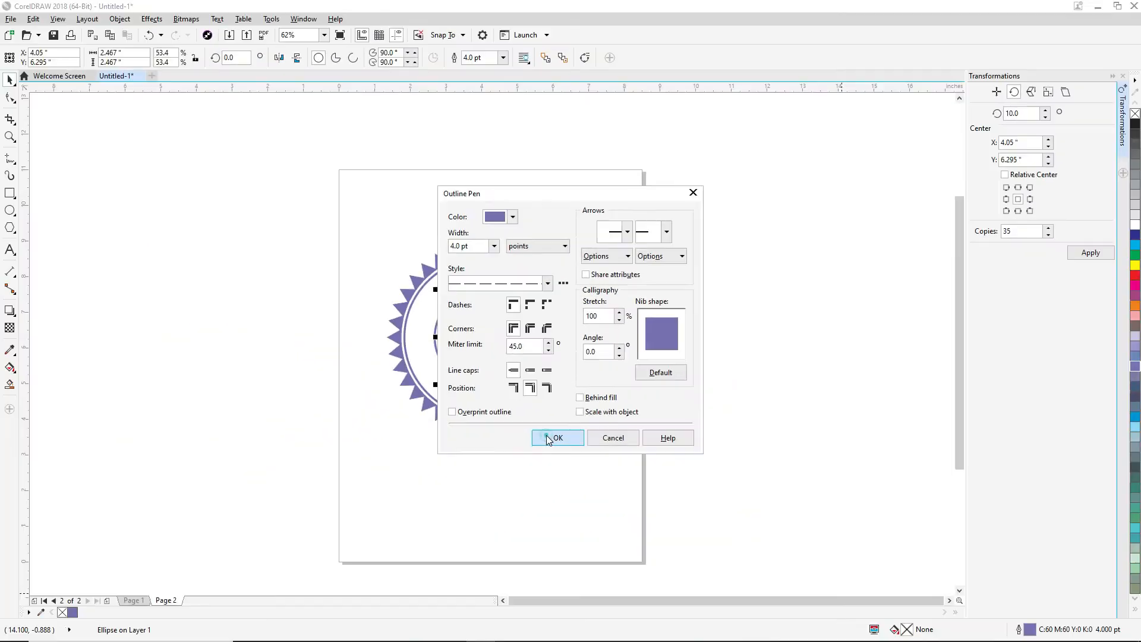
pyautogui.click(443, 572)
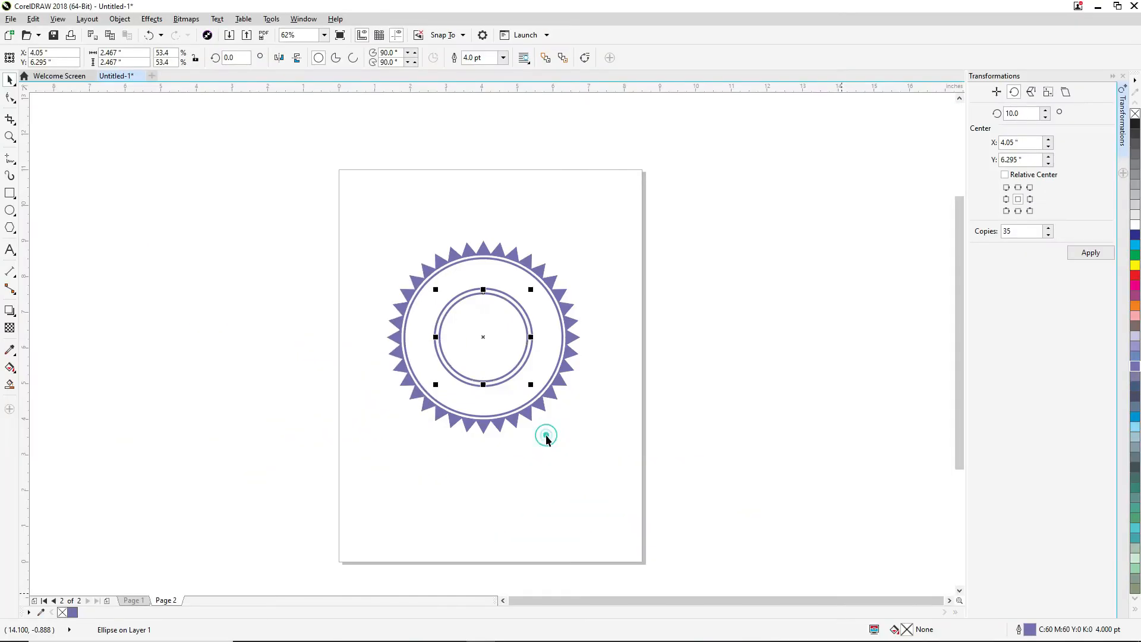
# Change the 2.73-inch circle's outline to a dashed line style with shorter dashes than the innermost circle.
pyautogui.click(466, 384)
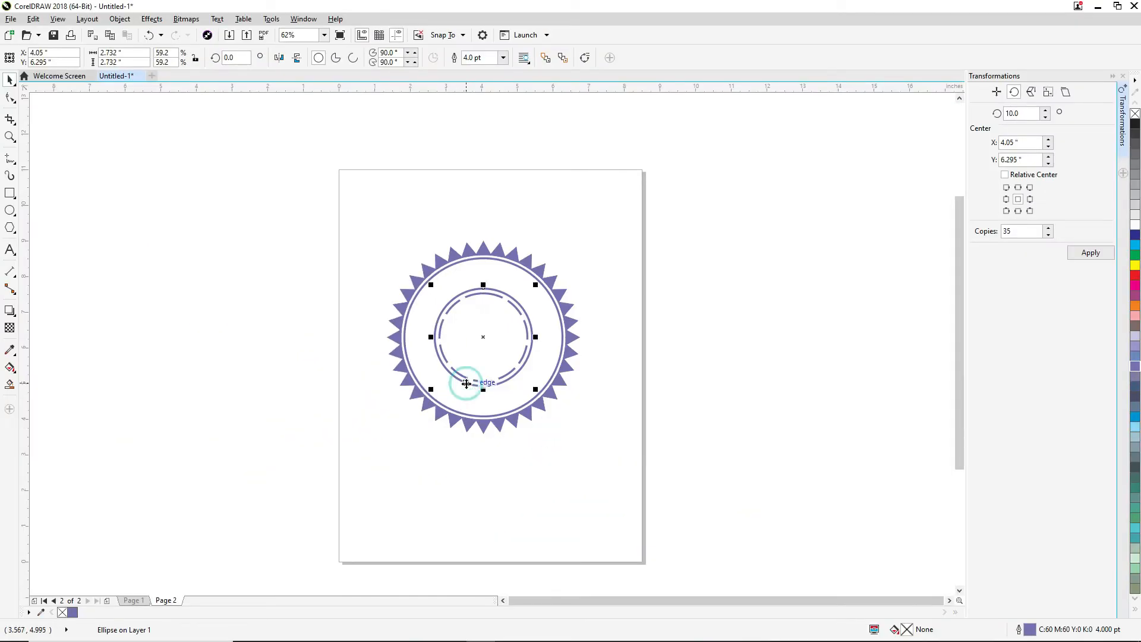
pyautogui.doubleClick(1029, 632)
pyautogui.click(546, 284)
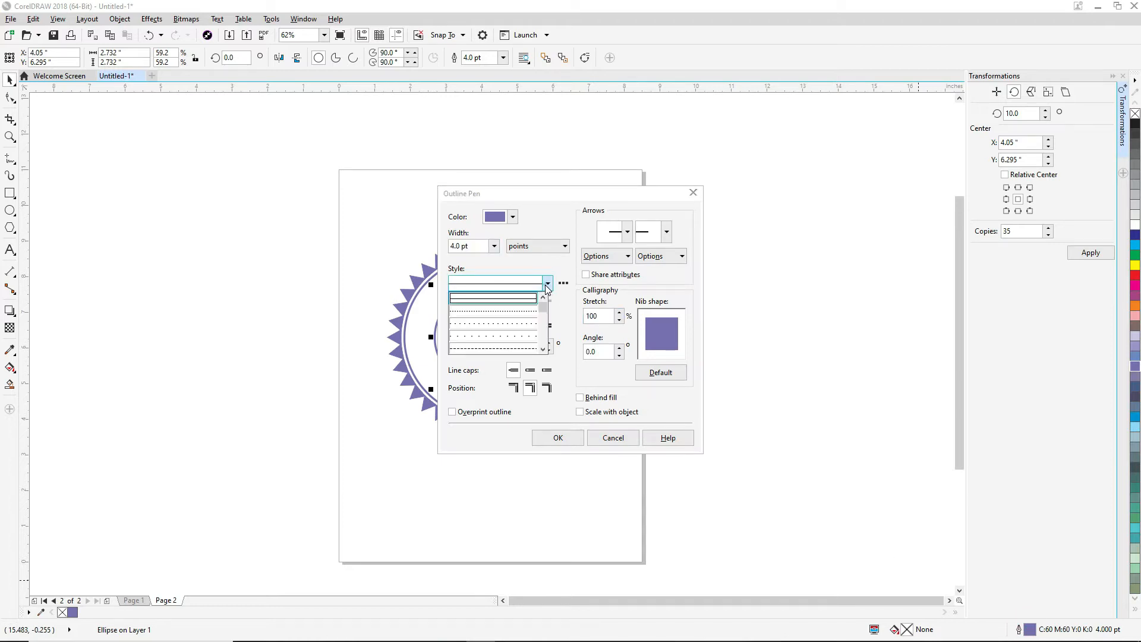
pyautogui.click(546, 306)
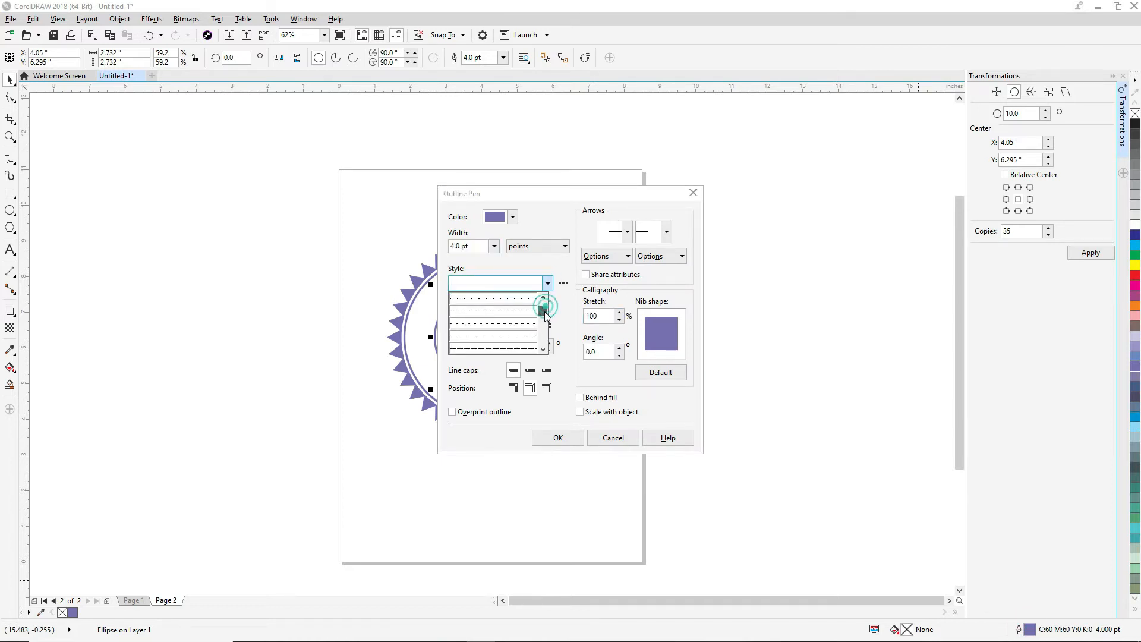
pyautogui.click(509, 336)
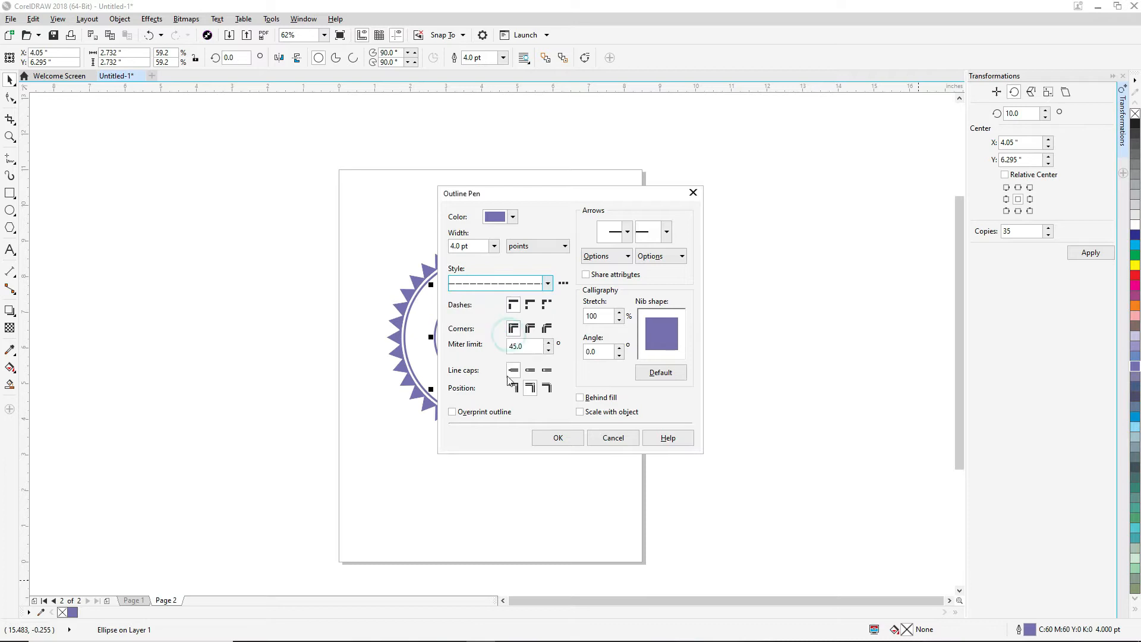
pyautogui.click(548, 437)
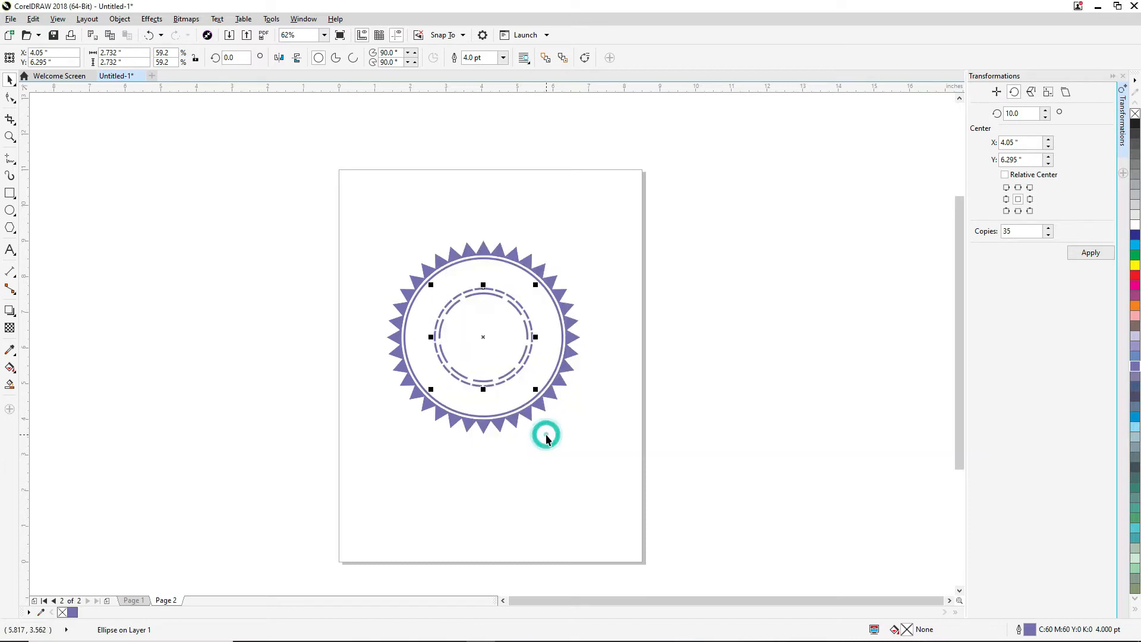
pyautogui.click(547, 357)
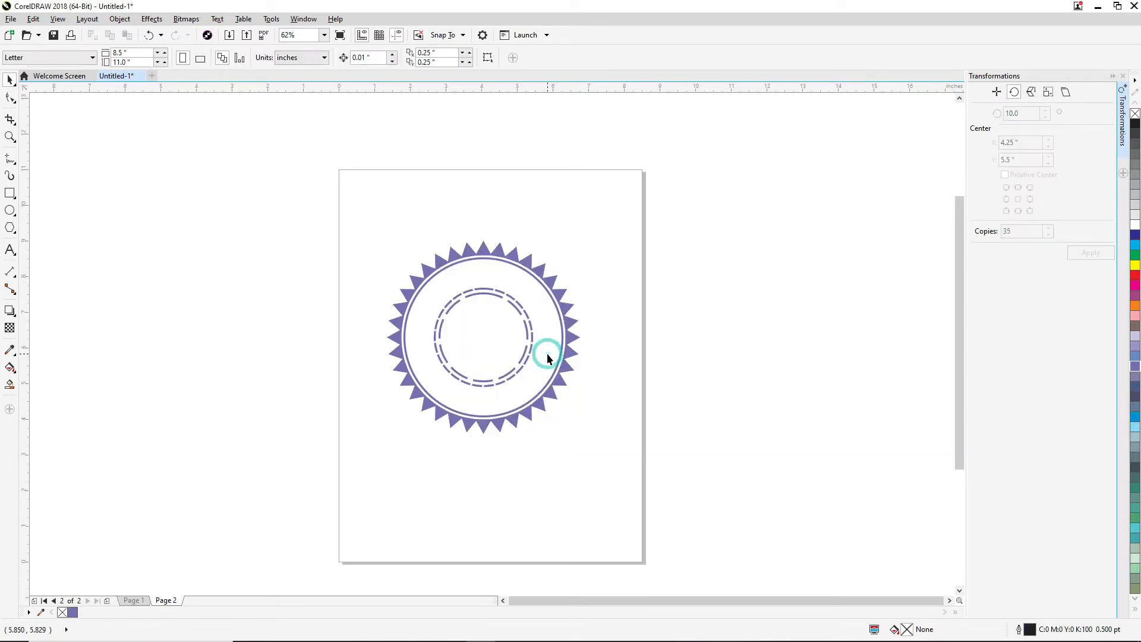
# Enlarge the innermost dashed circle about its centre to about 2.57 inches.
pyautogui.click(511, 305)
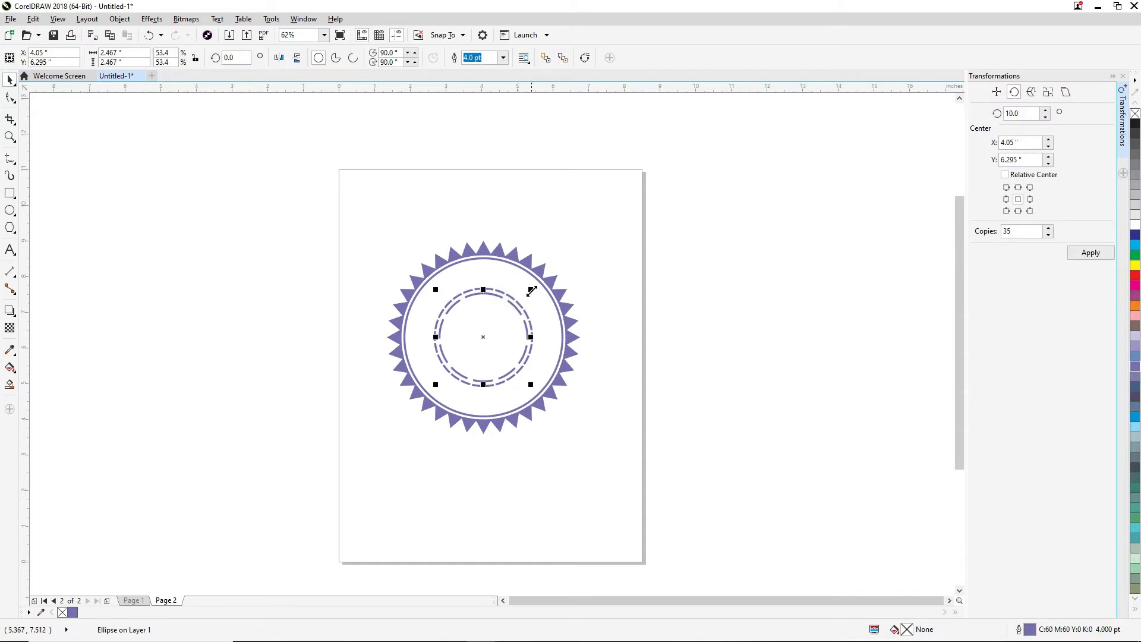
pyautogui.moveTo(532, 290); pyautogui.dragTo(533, 287)
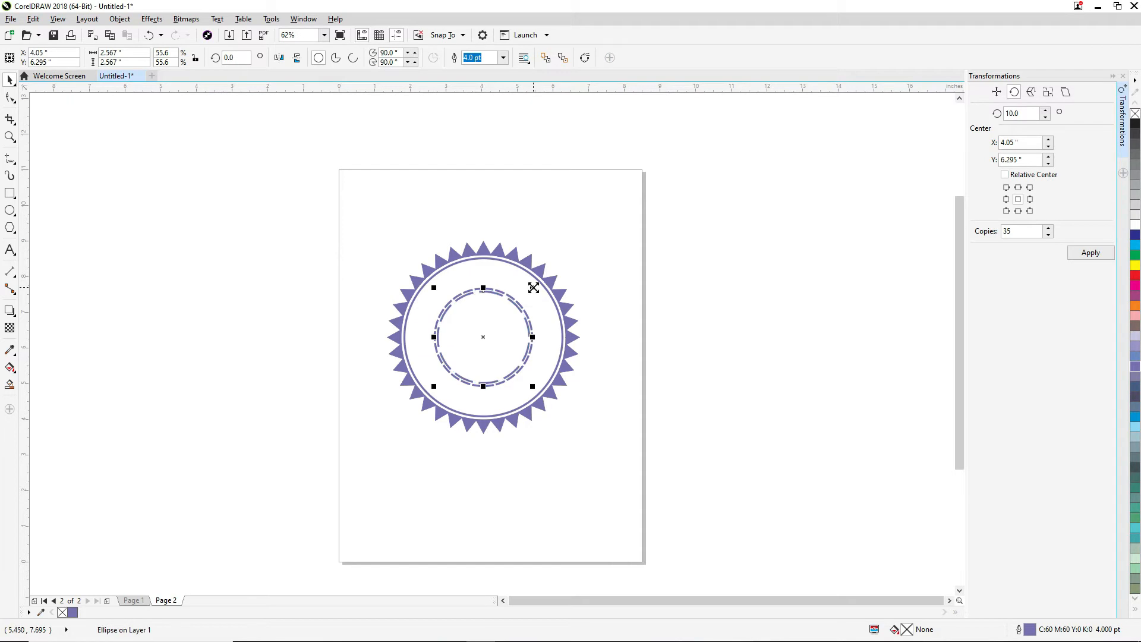
pyautogui.click(589, 259)
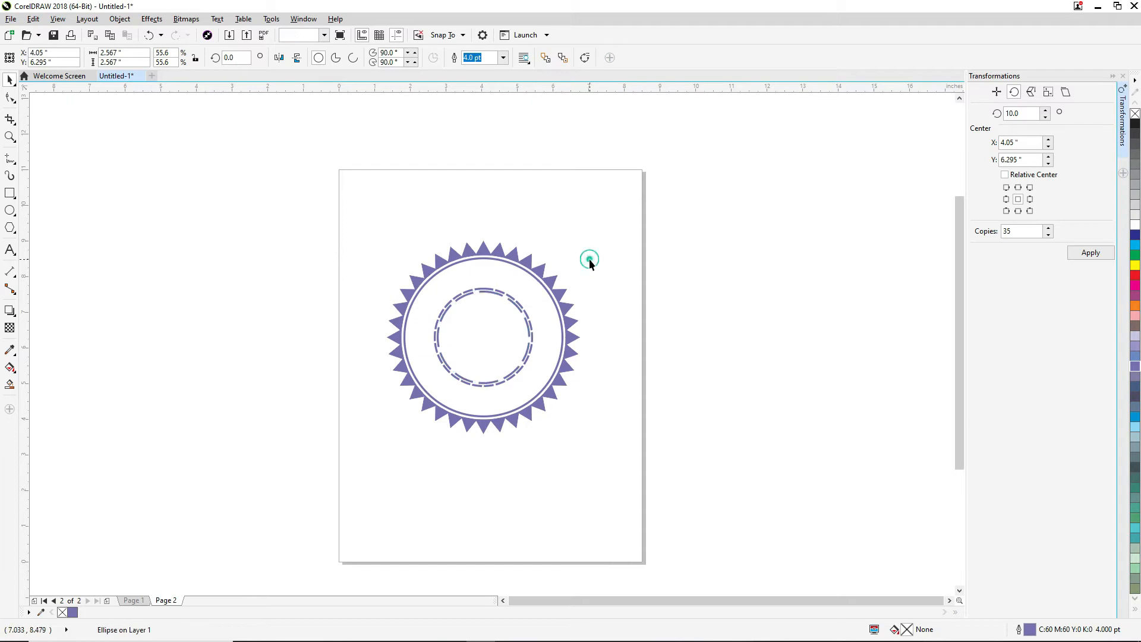
# Fit the text "MHK BHAI TECHNOLOGY" to the path of the 2.73-inch dashed circle.
pyautogui.click(483, 288)
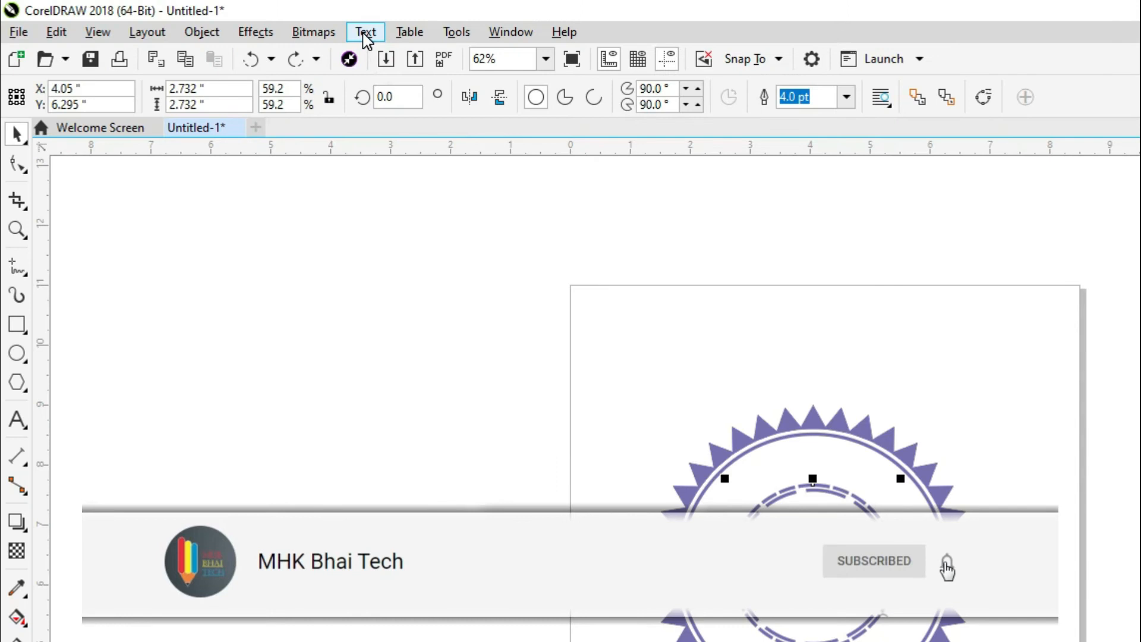
pyautogui.click(217, 19)
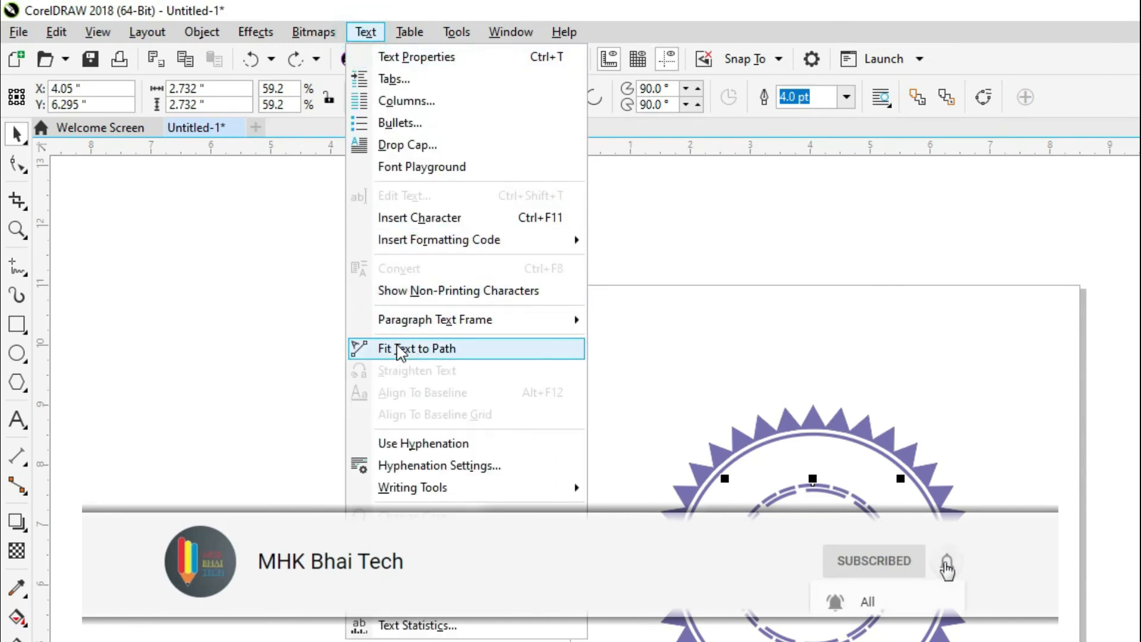
pyautogui.click(410, 349)
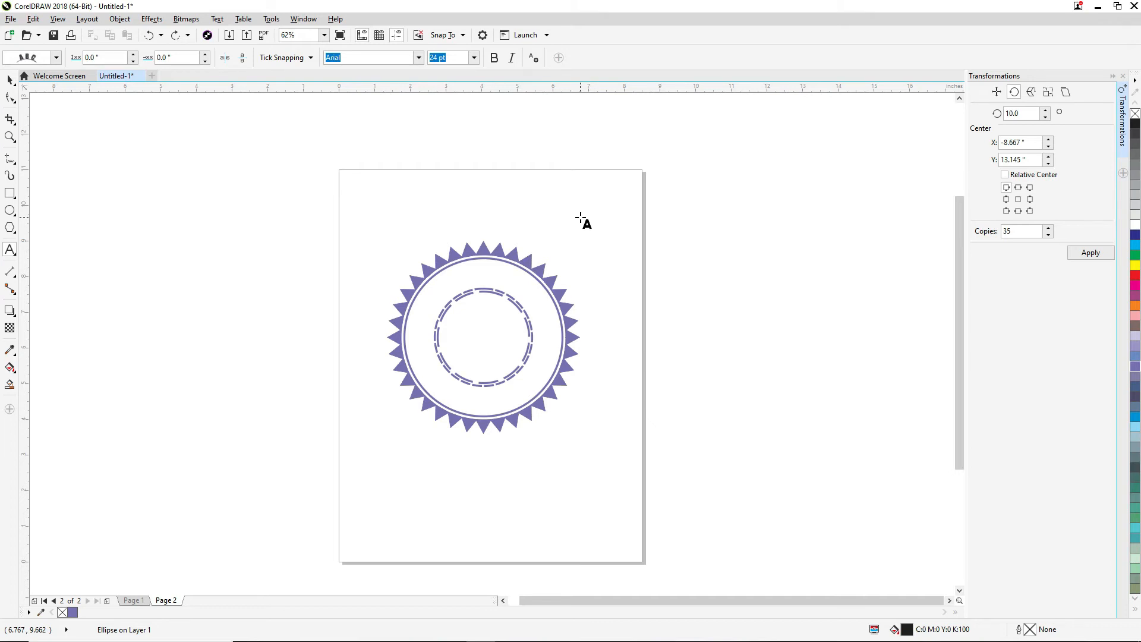
pyautogui.write('MHK')
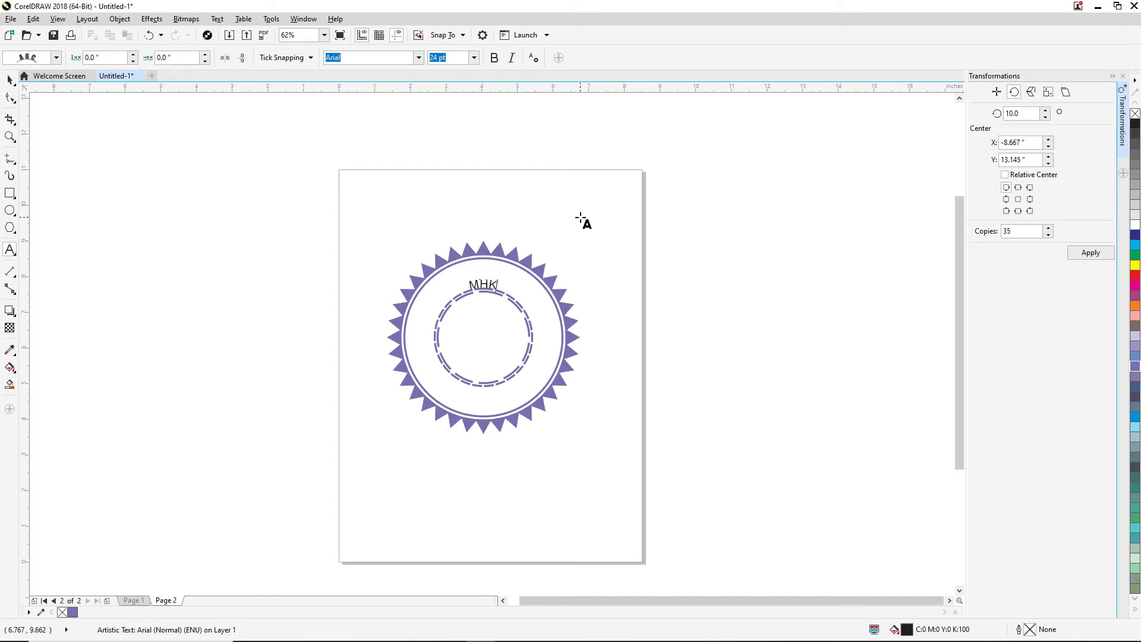
pyautogui.write(' BHAI TECH')
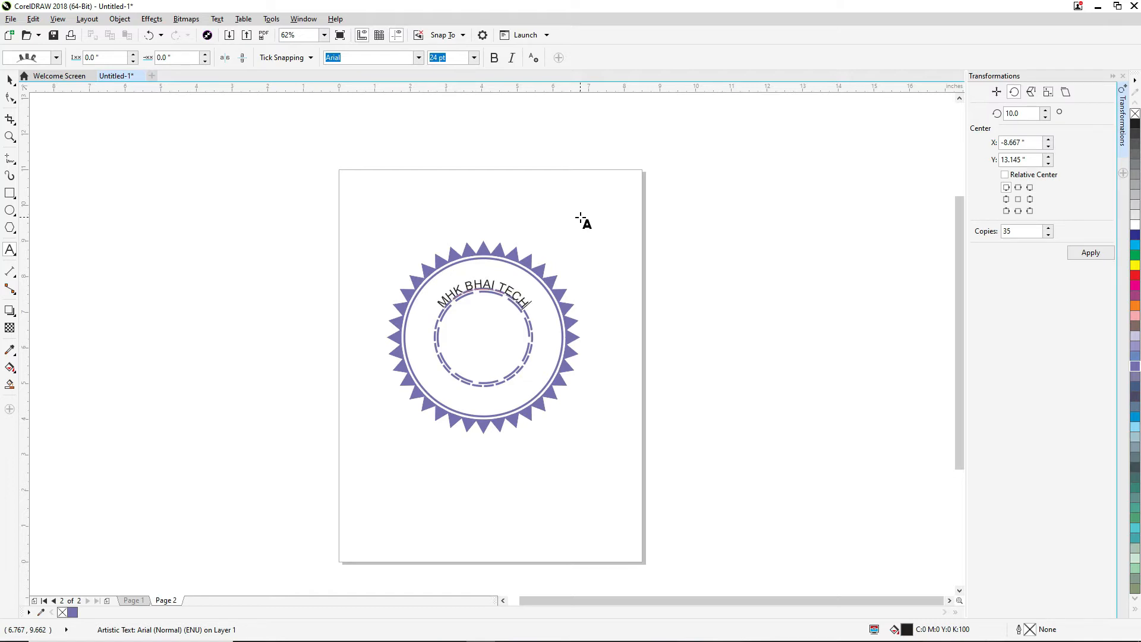
pyautogui.write('NOLOGY')
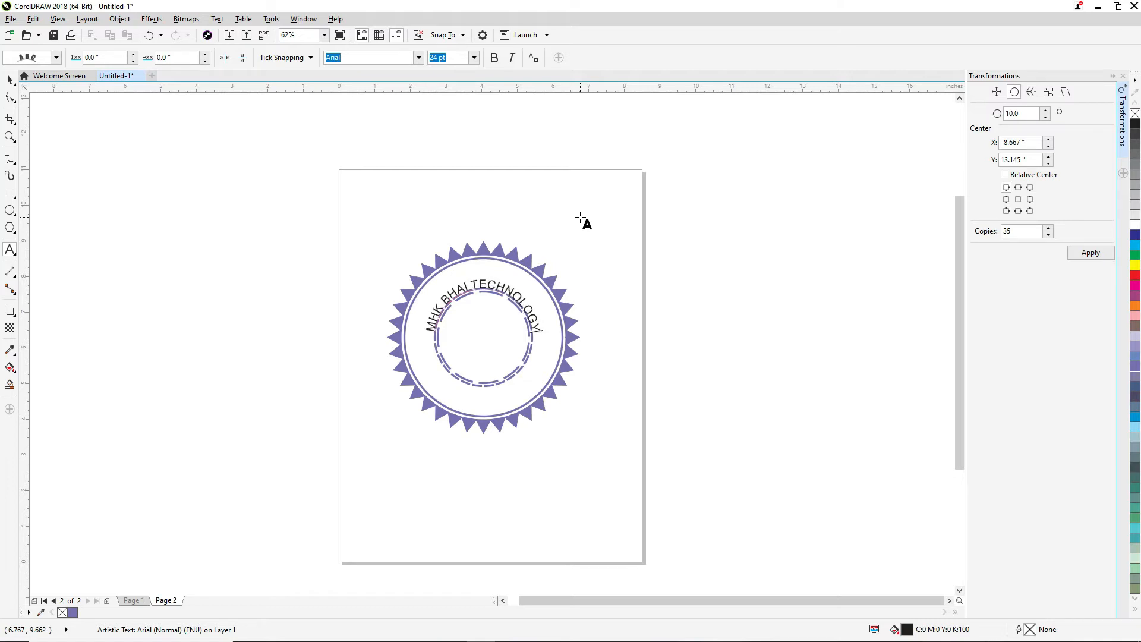
pyautogui.press('Escape')
# Format the whole curved text as 36 pt bold with an Electric Blue fill.
pyautogui.doubleClick(491, 284)
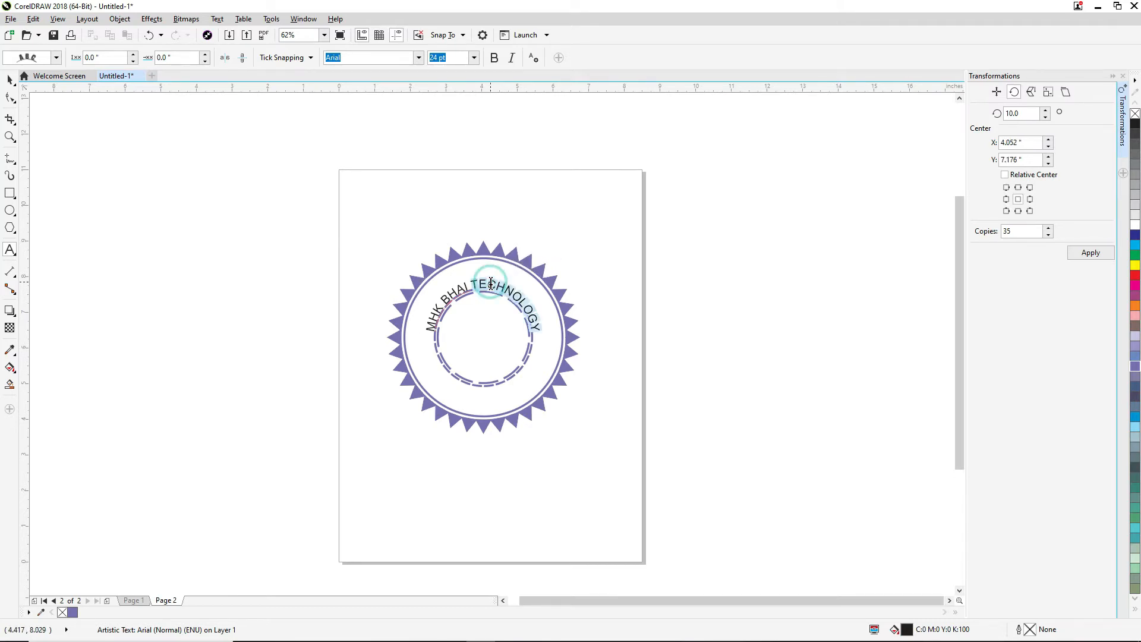
pyautogui.hotkey('ctrl', 'a')
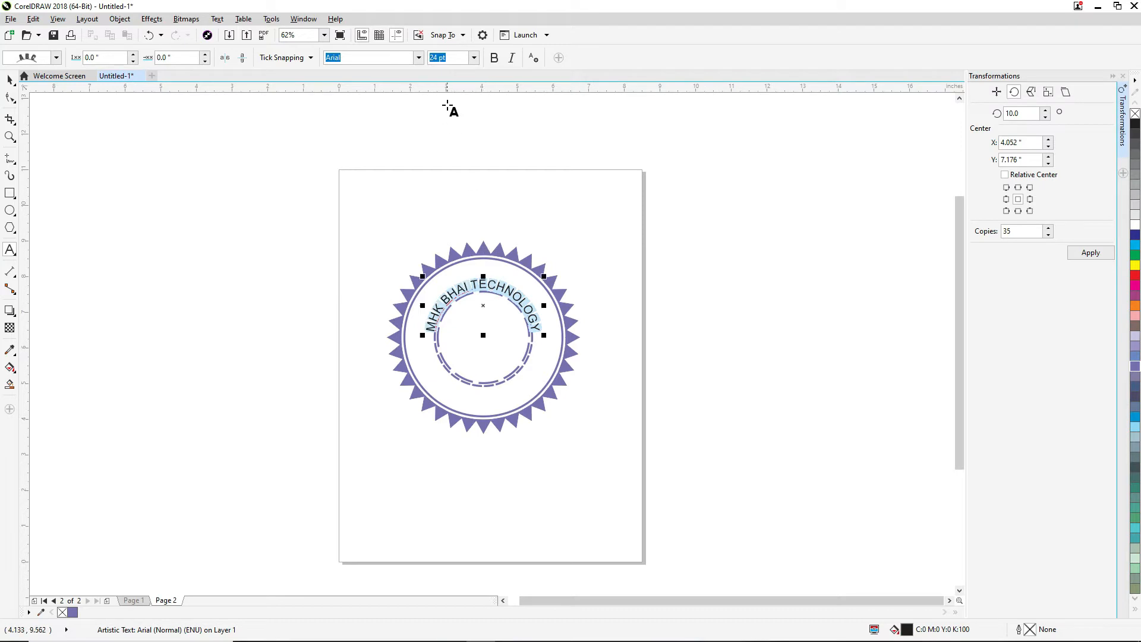
pyautogui.click(475, 59)
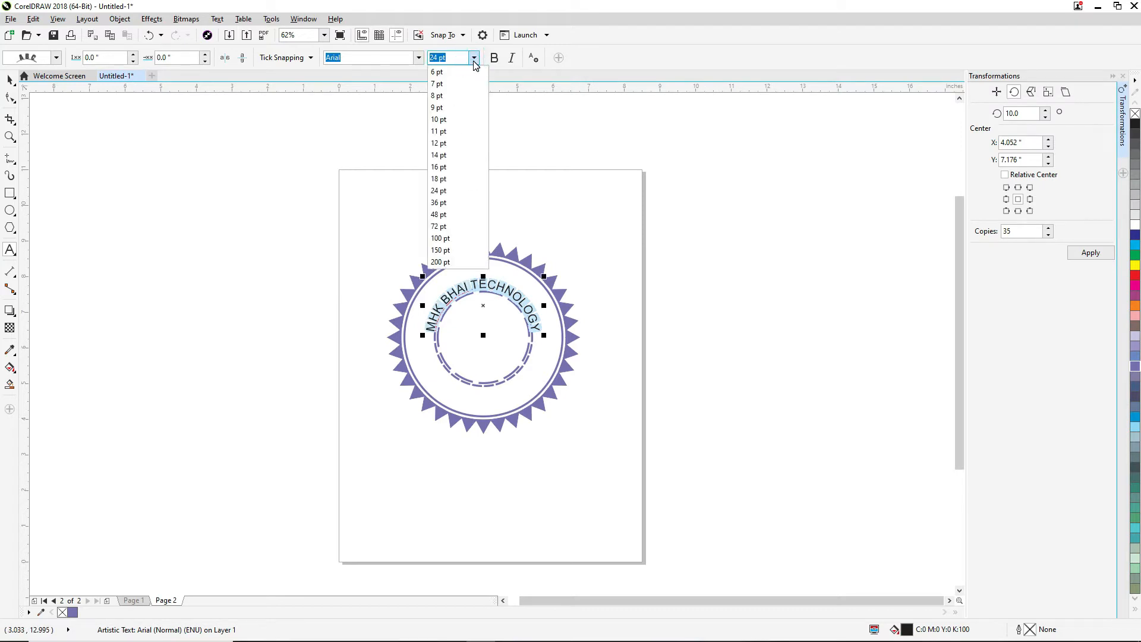
pyautogui.click(441, 204)
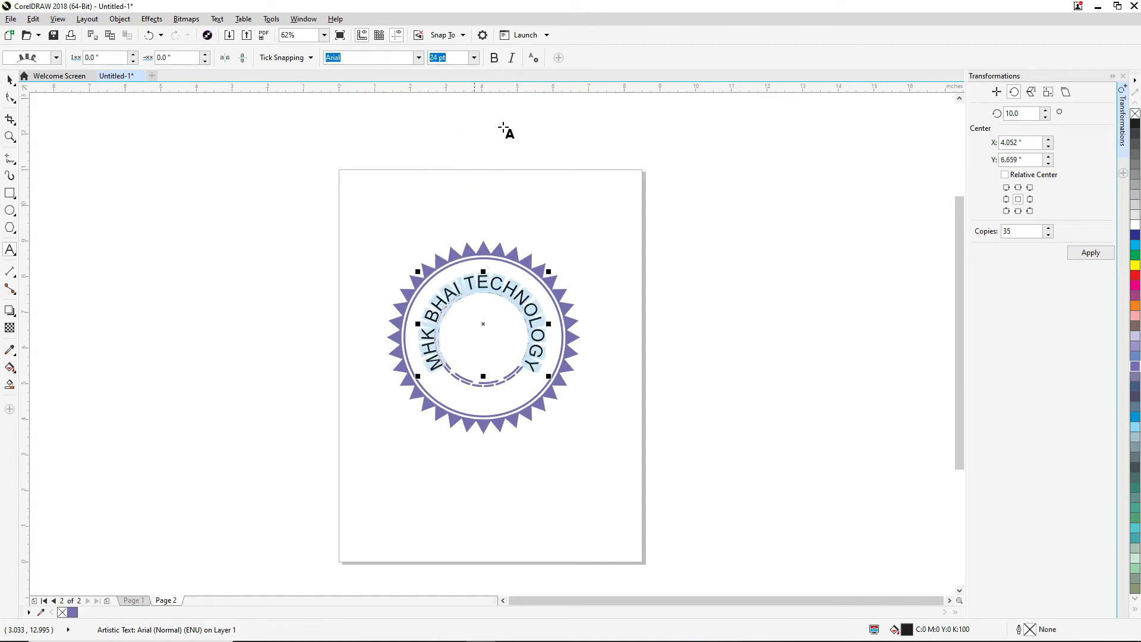
pyautogui.click(495, 58)
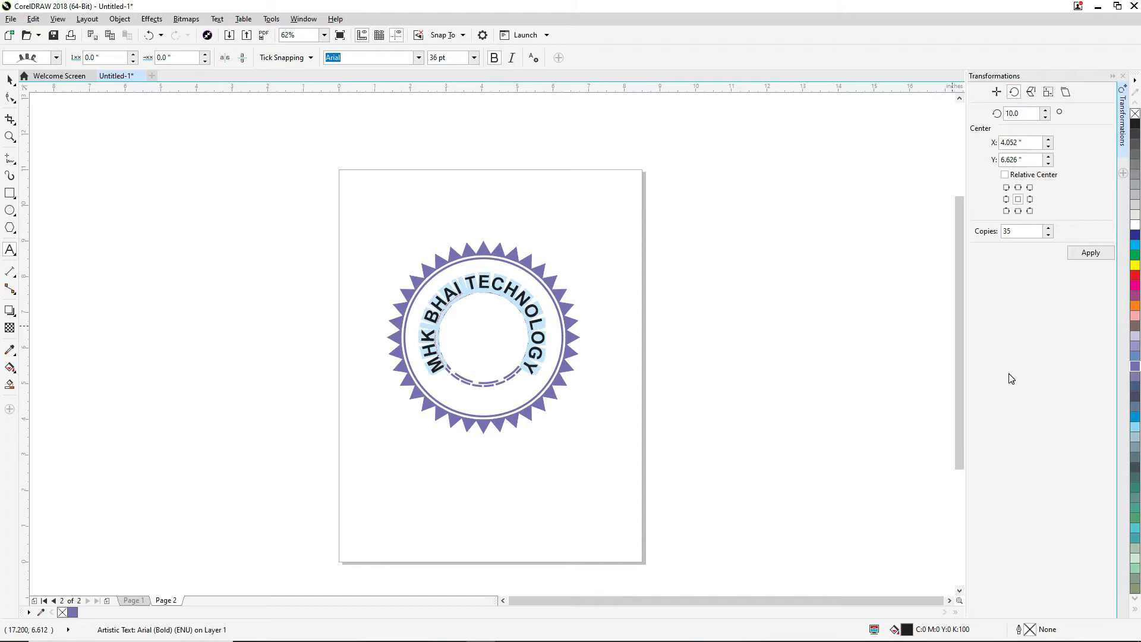
pyautogui.click(1137, 368)
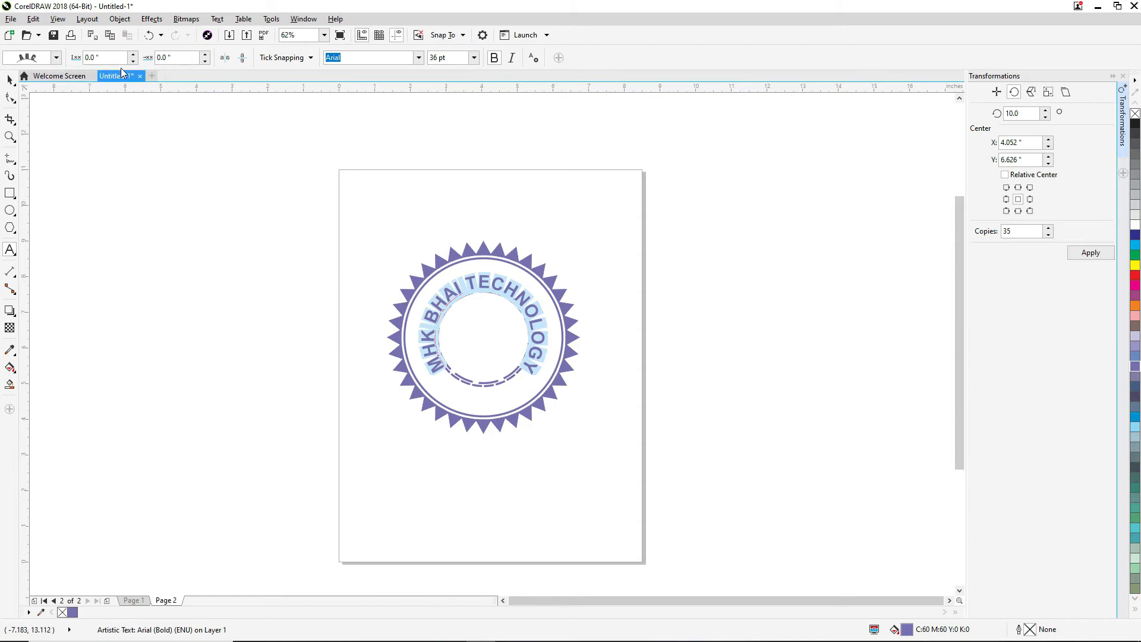
# Offset the curved text 0.3 inches from its path and deselect it.
pyautogui.click(133, 56)
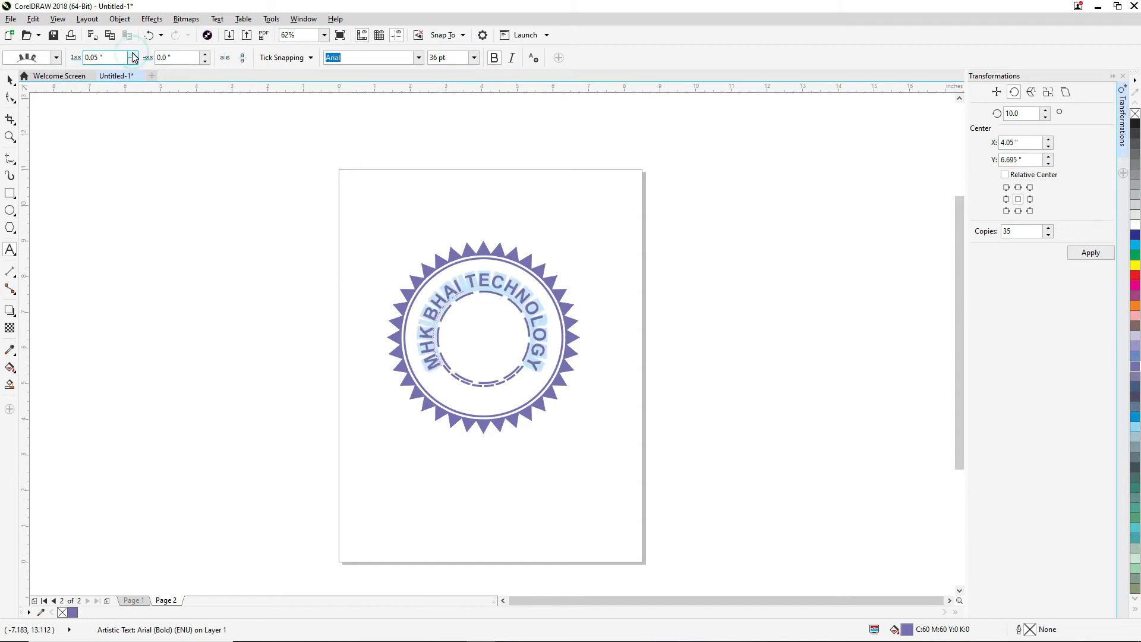
pyautogui.click(134, 55)
pyautogui.click(134, 54)
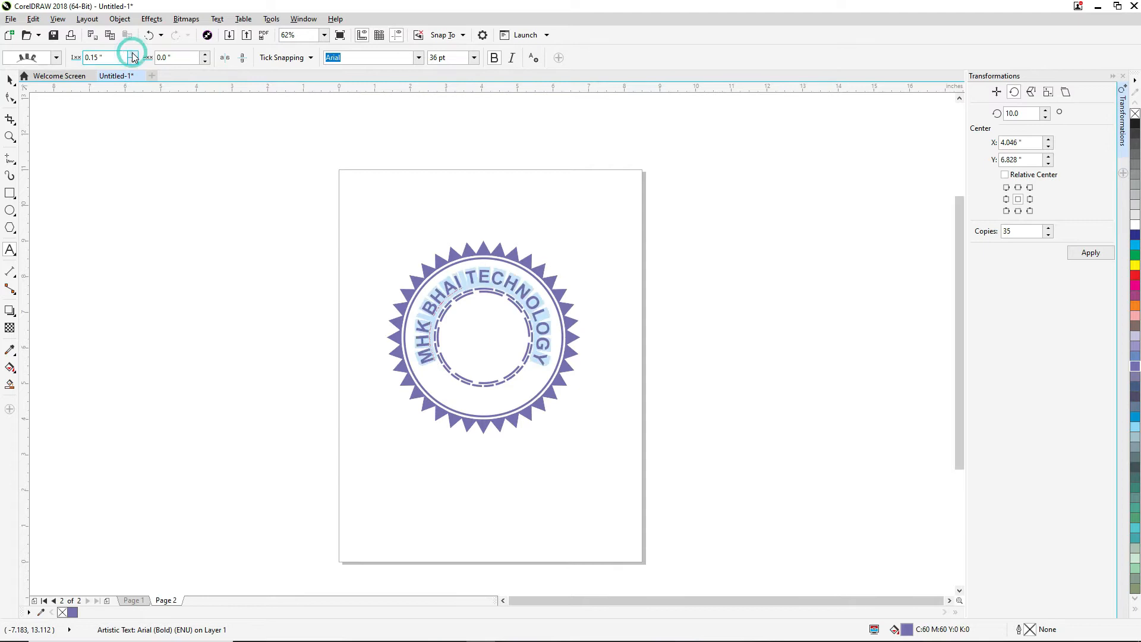
pyautogui.click(133, 55)
pyautogui.click(132, 54)
pyautogui.click(132, 54)
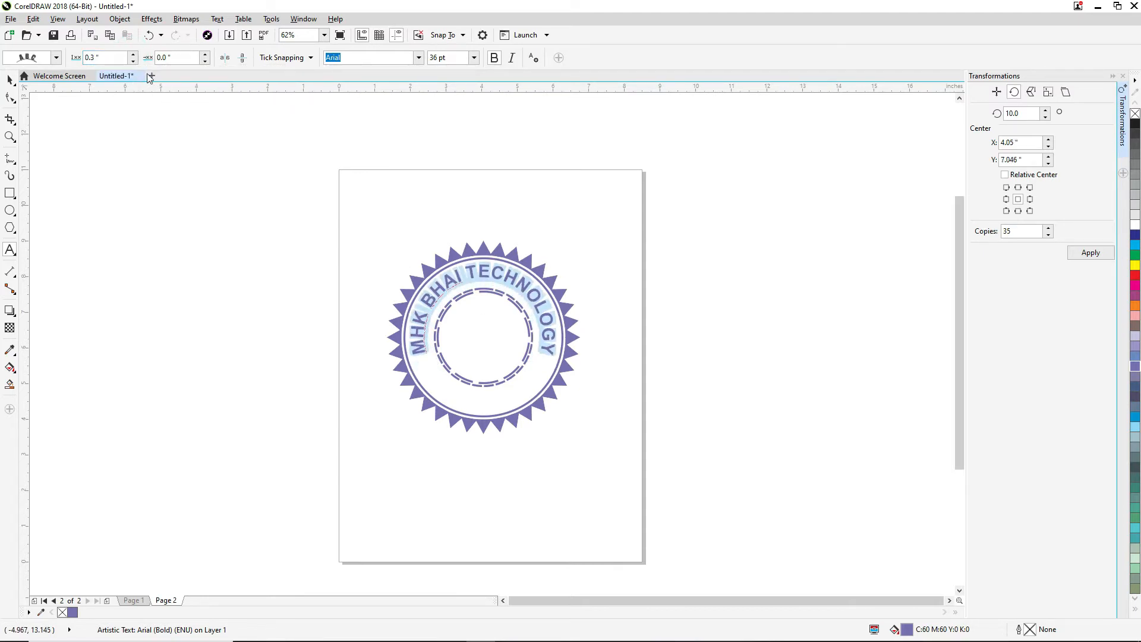
pyautogui.click(10, 79)
pyautogui.click(610, 341)
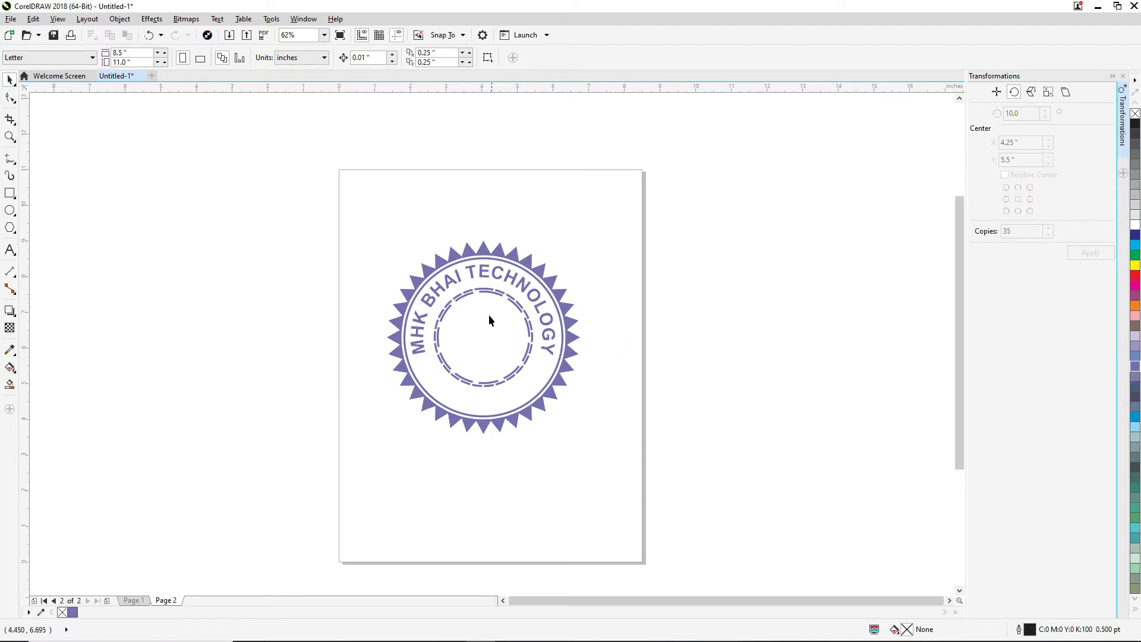
# Enlarge the outer dashed circle to about 3.13 inches and the inner one to about 2.87 inches, both about their centre.
pyautogui.click(467, 294)
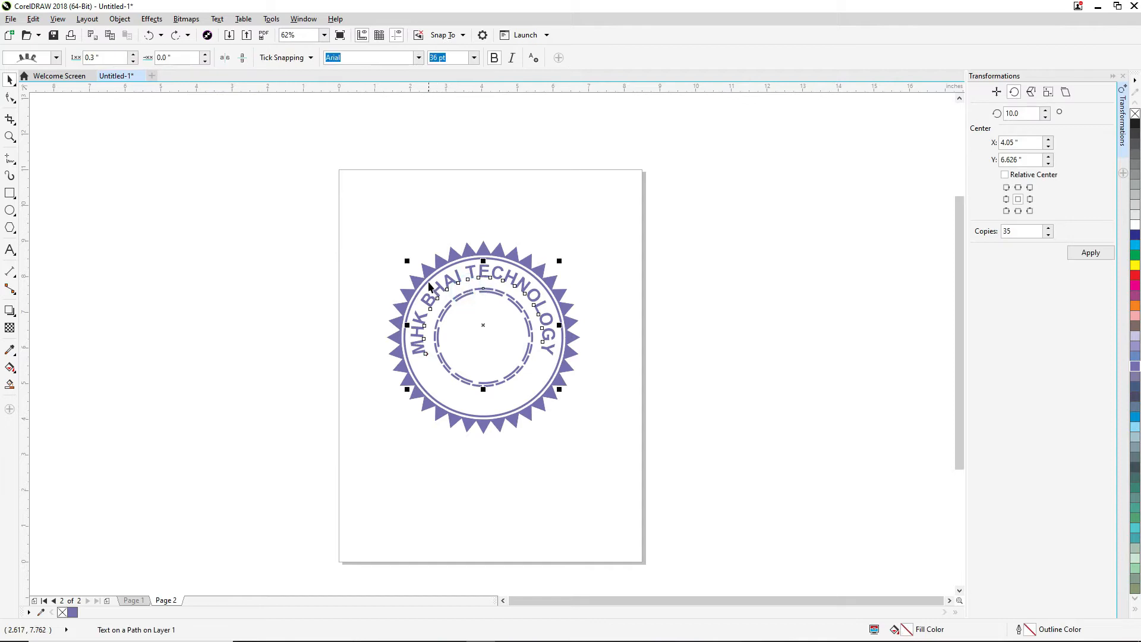
pyautogui.click(452, 305)
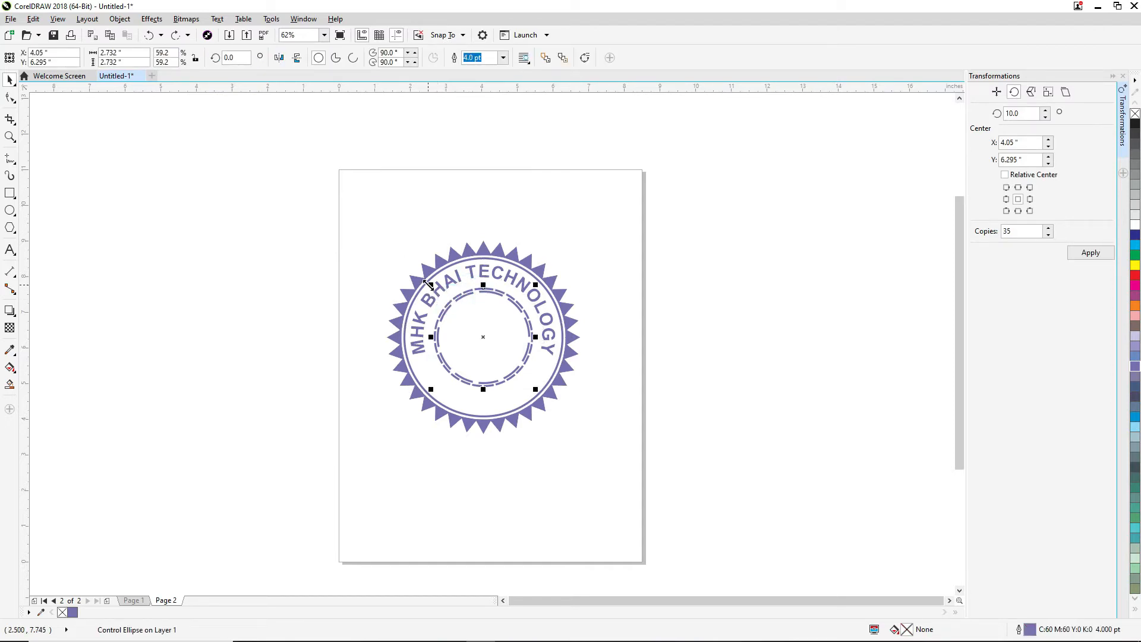
pyautogui.moveTo(428, 284); pyautogui.dragTo(423, 276)
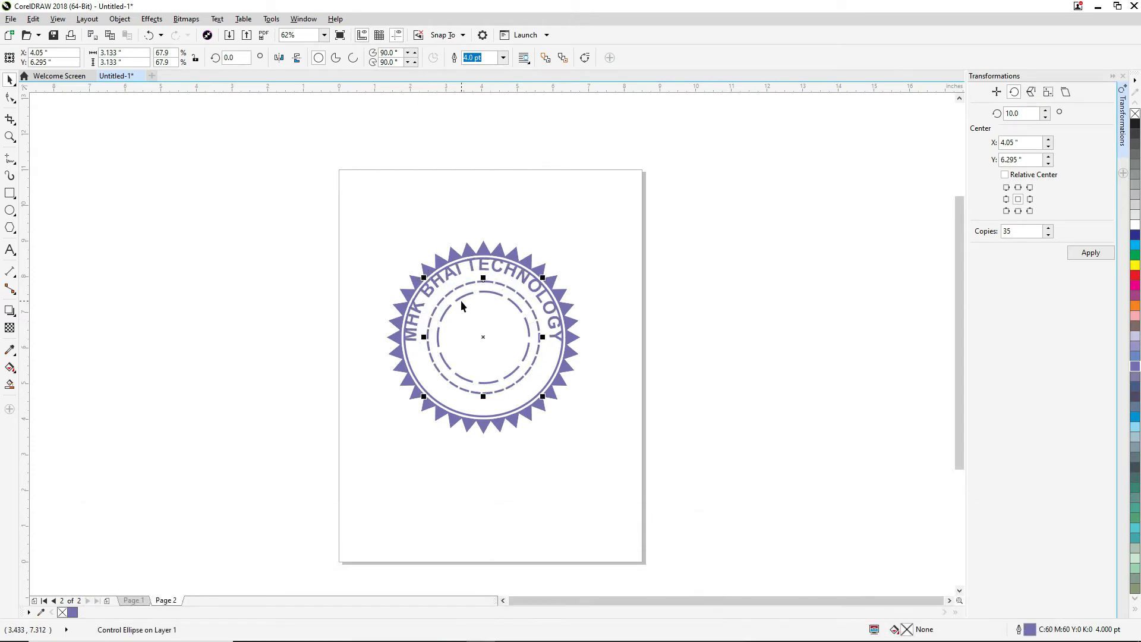
pyautogui.click(461, 300)
pyautogui.moveTo(433, 287); pyautogui.dragTo(429, 275)
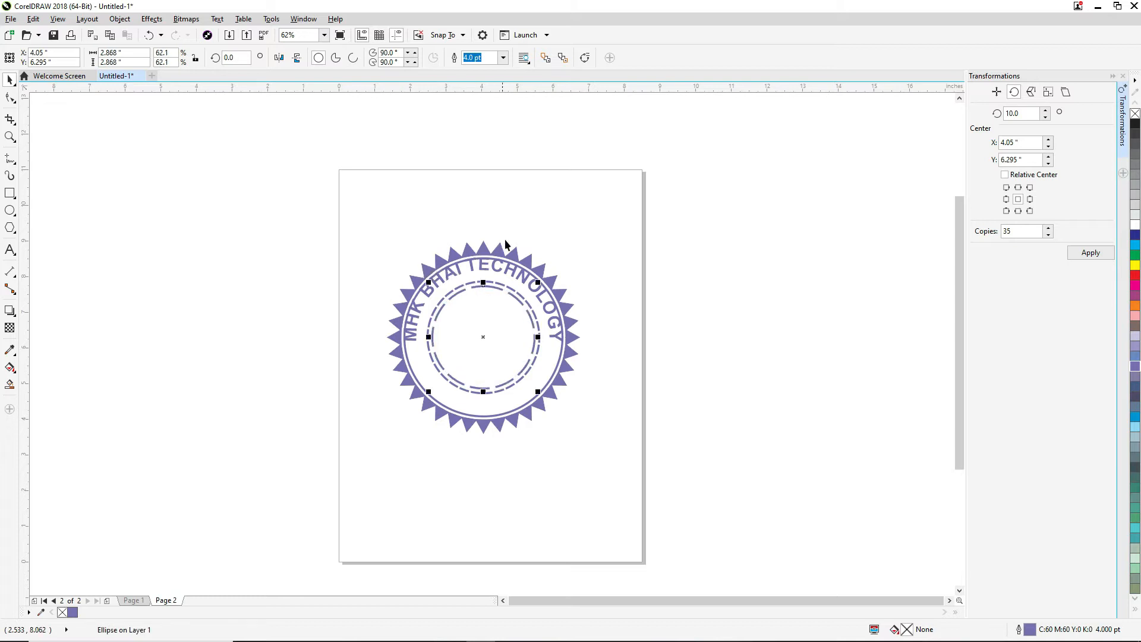
pyautogui.click(576, 244)
# Set the distance of the curved text "MHK BHAI TECHNOLOGY" from its path to 0.15 inches.
pyautogui.click(493, 271)
pyautogui.click(494, 270)
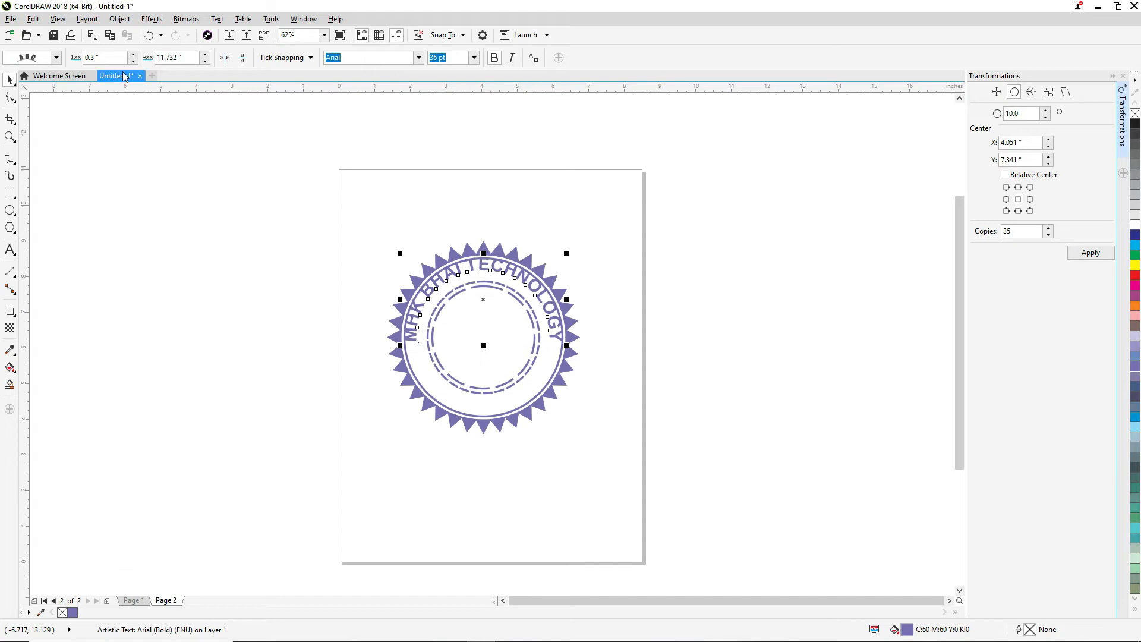
pyautogui.click(131, 55)
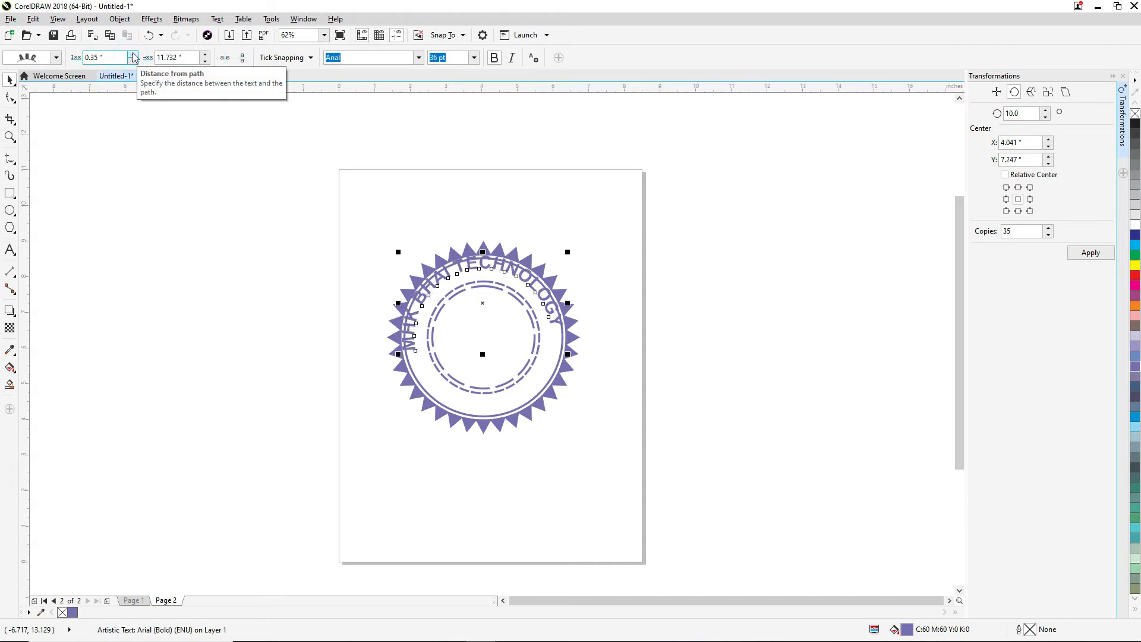
pyautogui.click(133, 61)
pyautogui.click(133, 61)
pyautogui.click(133, 61)
pyautogui.click(133, 62)
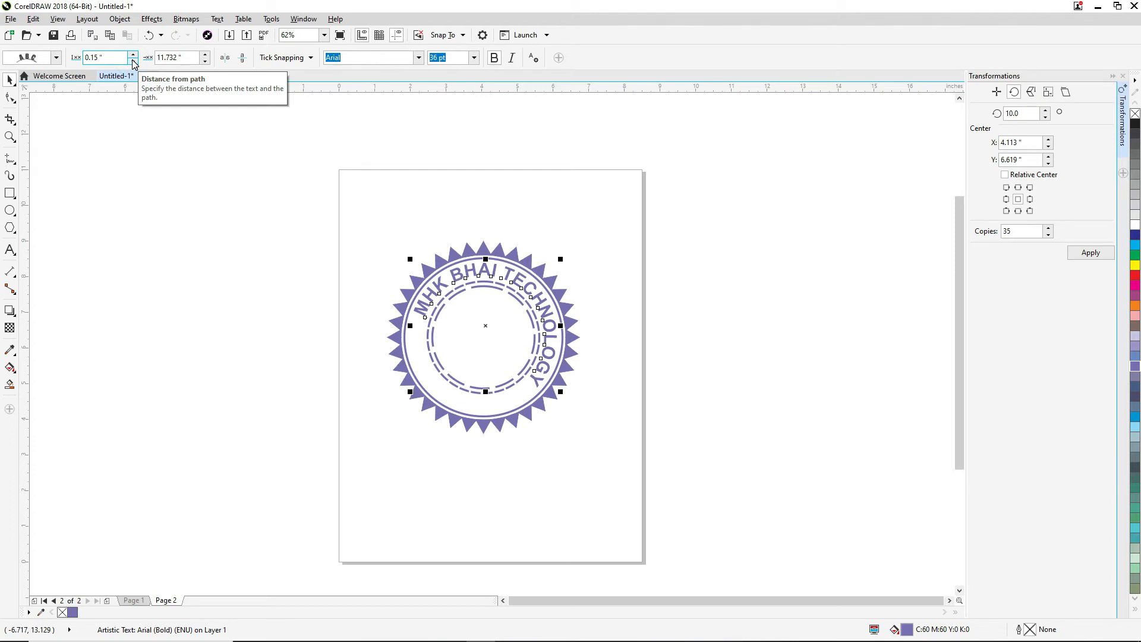
# Shift the curved text along its path to an offset of 10.882 inches to centre it over the badge.
pyautogui.click(205, 61)
pyautogui.click(204, 60)
pyautogui.click(204, 60)
pyautogui.click(205, 60)
pyautogui.click(205, 61)
pyautogui.click(205, 61)
pyautogui.click(205, 60)
pyautogui.click(204, 60)
pyautogui.click(205, 60)
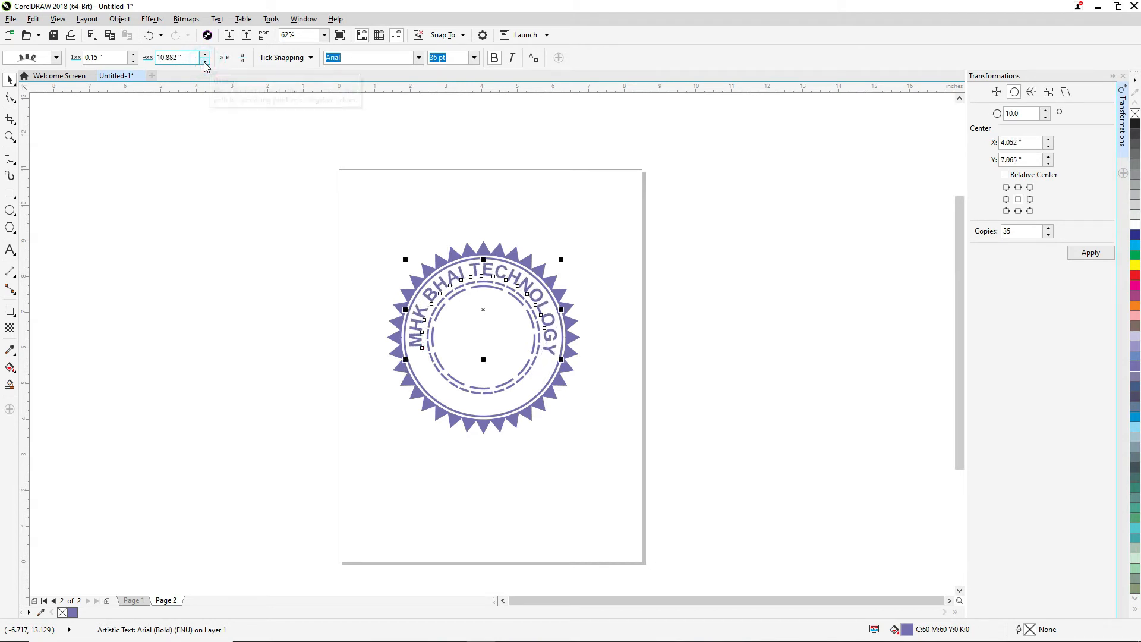
pyautogui.click(204, 60)
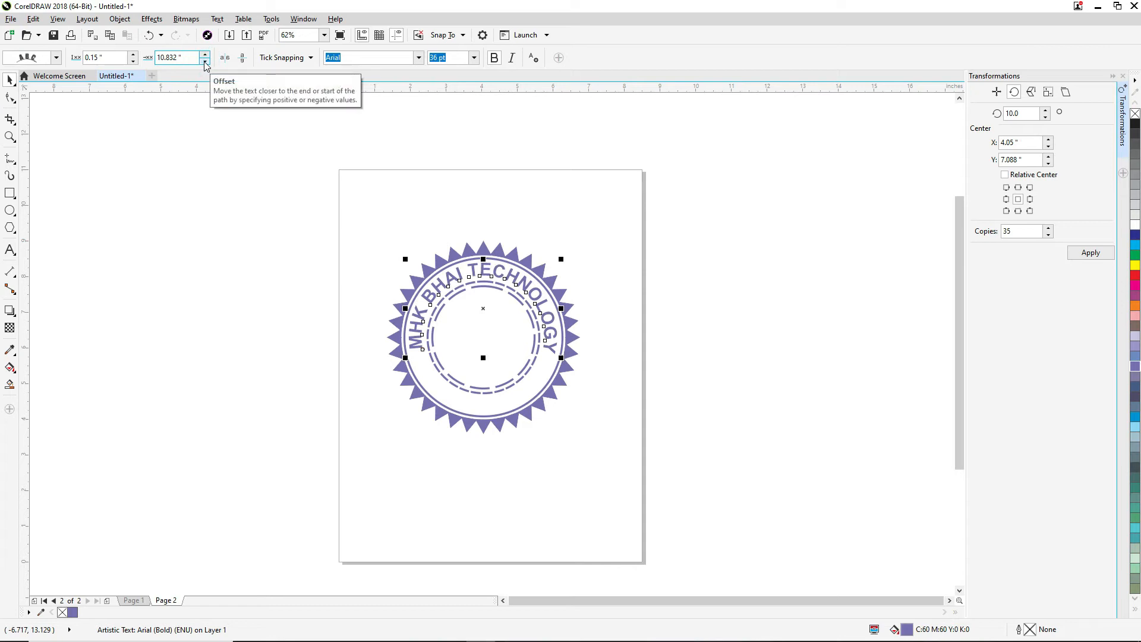
pyautogui.click(204, 54)
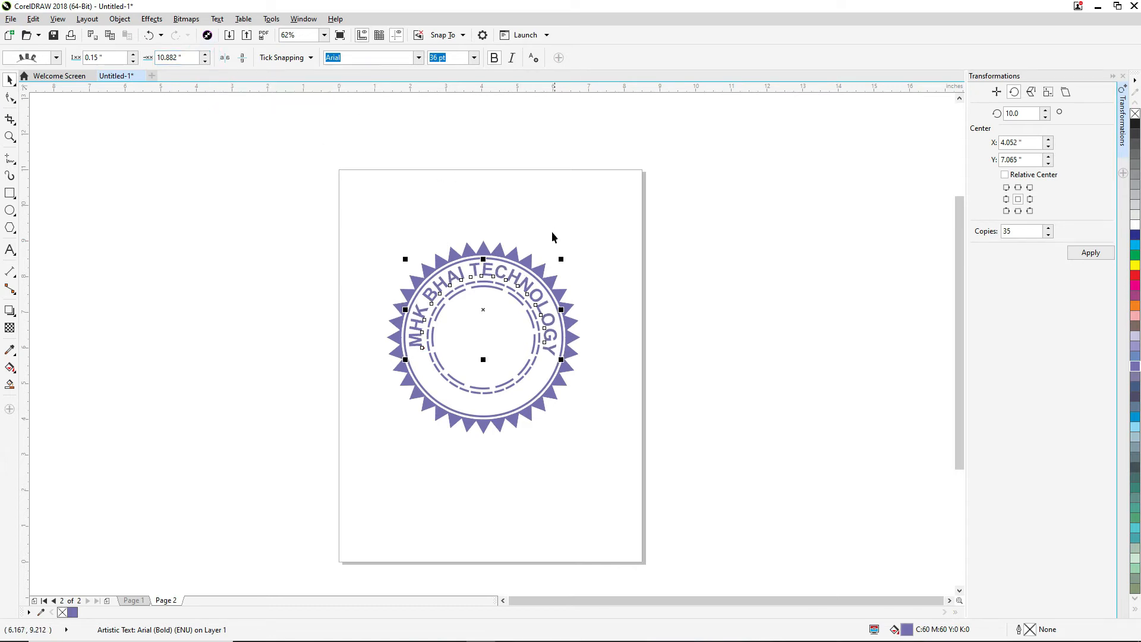
pyautogui.click(594, 274)
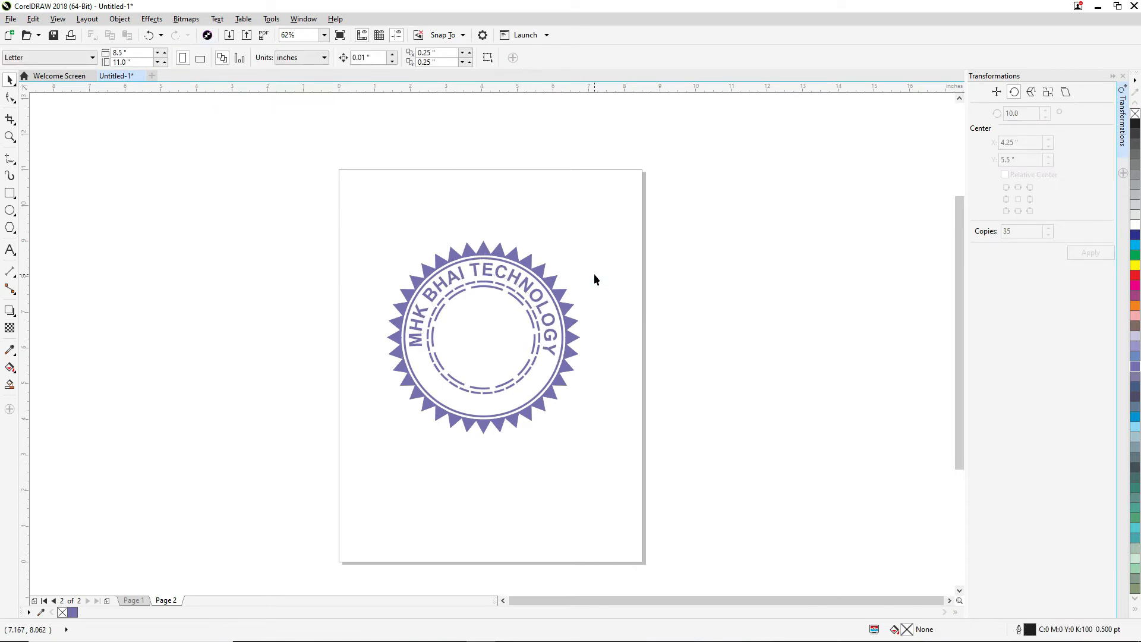
# Draw a five-pointed star about 0.33 by 0.38 inches just below the "M" of the curved text, with Electric Blue fill and outline.
pyautogui.click(15, 235)
pyautogui.click(35, 241)
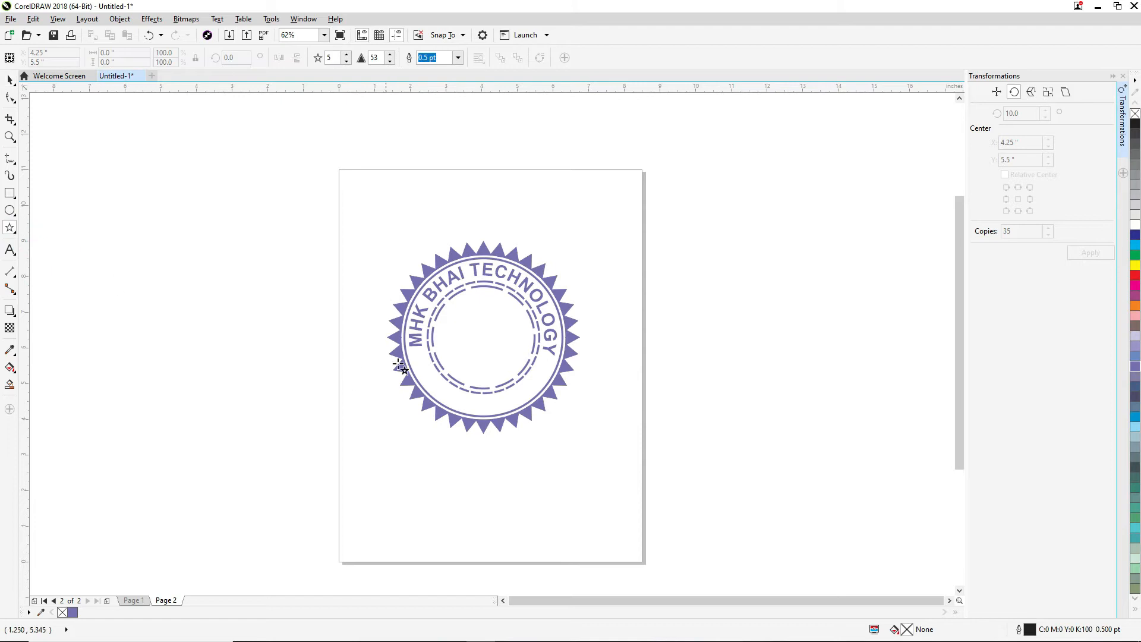
pyautogui.moveTo(417, 351); pyautogui.dragTo(431, 367)
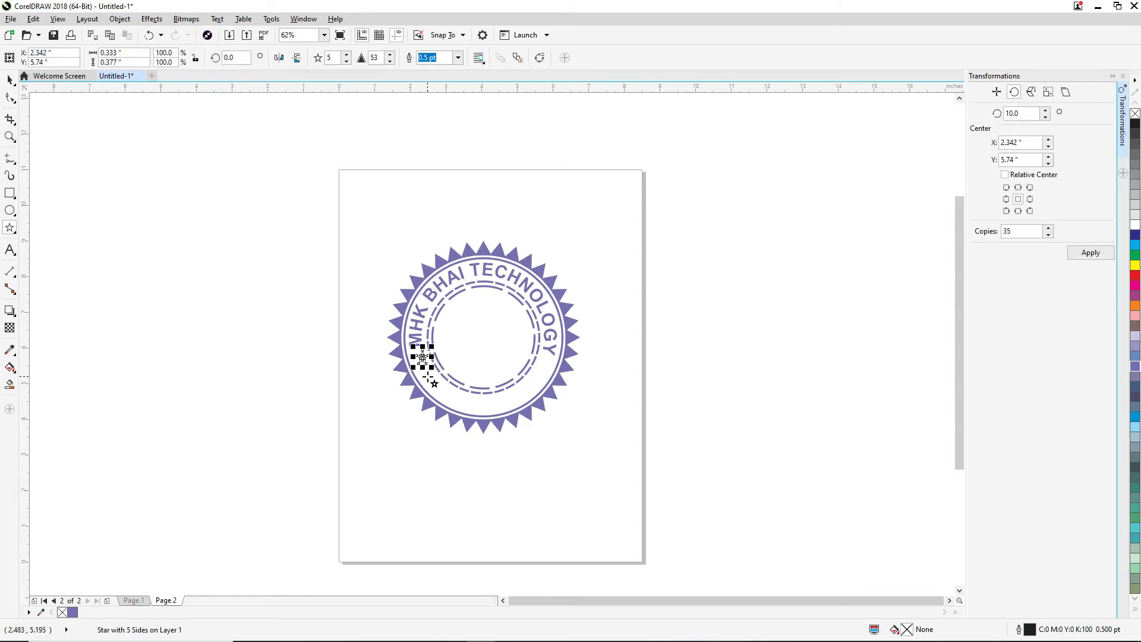
pyautogui.click(1134, 368)
pyautogui.rightClick(1134, 368)
# Nudge the star left to X 2.242 inches, between the dashed circle and the outer ring, and deselect it.
pyautogui.press('Left')
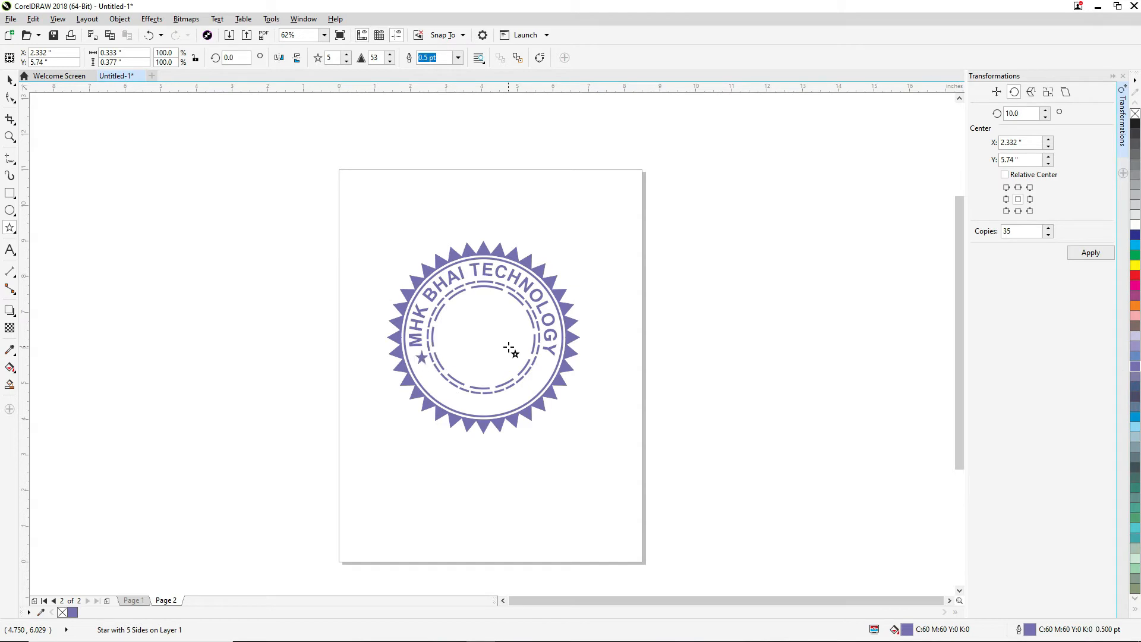
pyautogui.press('Left')
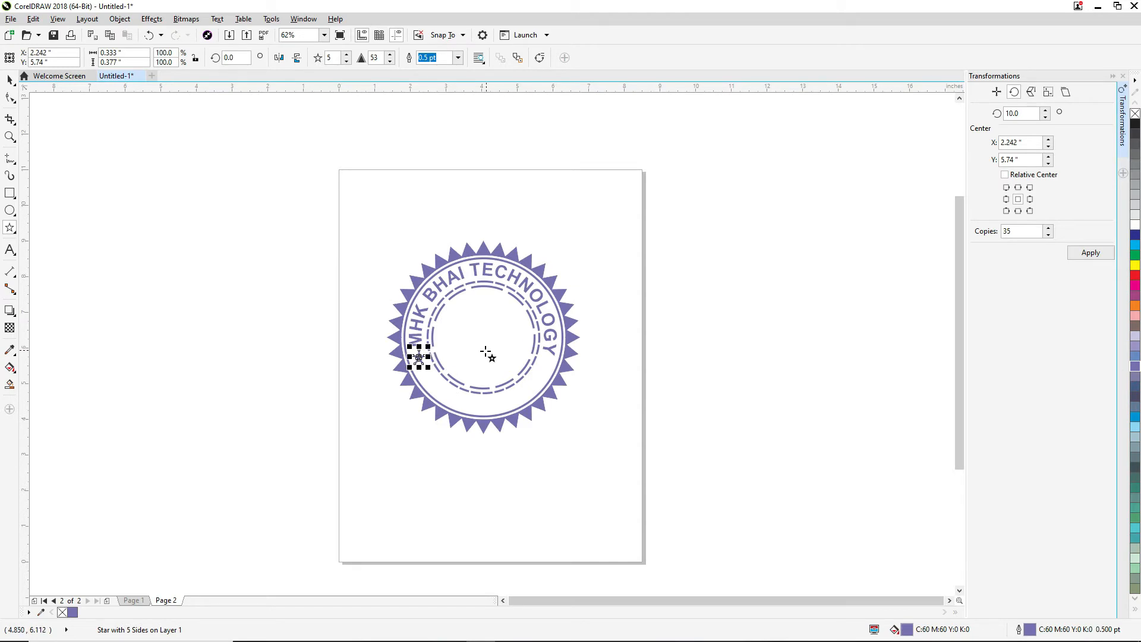
pyautogui.click(11, 79)
pyautogui.click(496, 353)
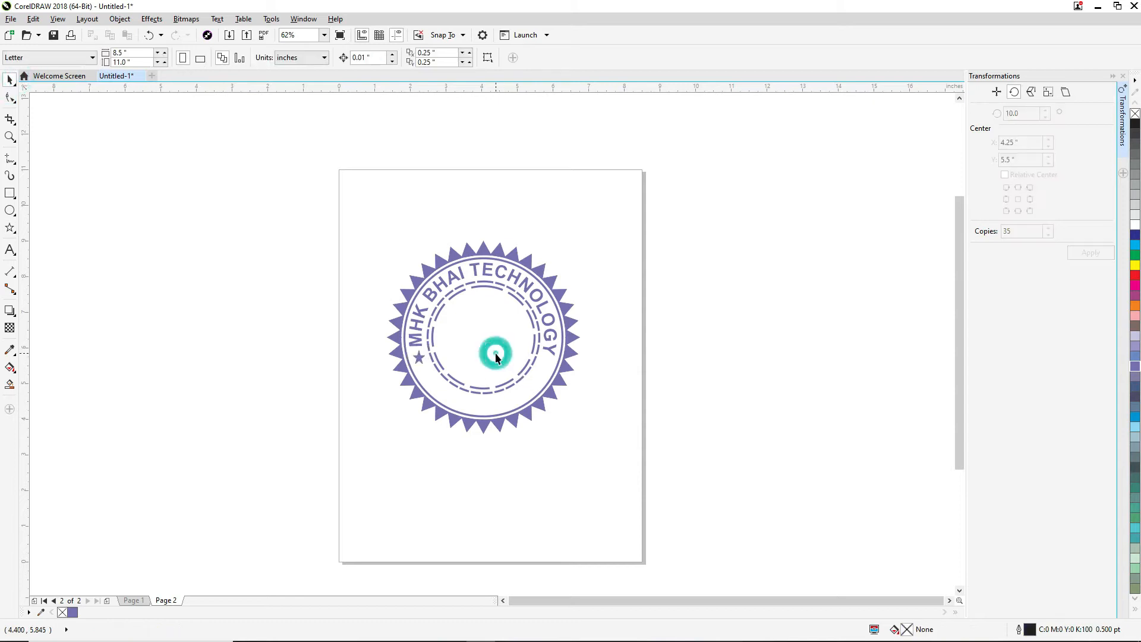
# Duplicate the star below the final "Y" of the curved text, at about X 5.82 and Y 5.62 inches.
pyautogui.click(419, 356)
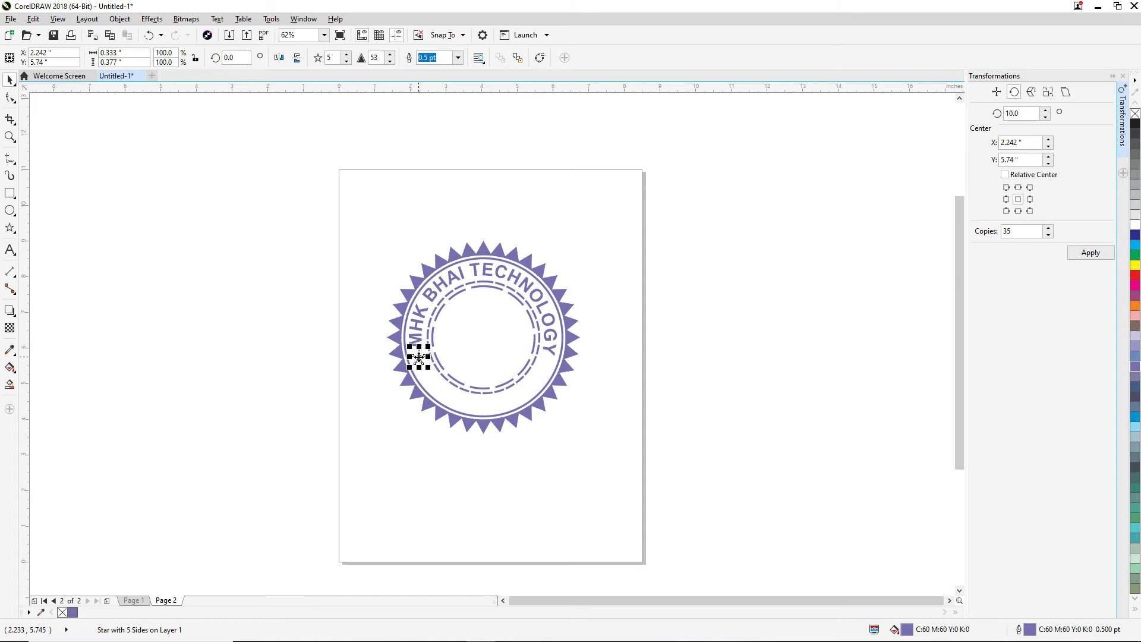
pyautogui.moveTo(418, 357); pyautogui.dragTo(546, 363)
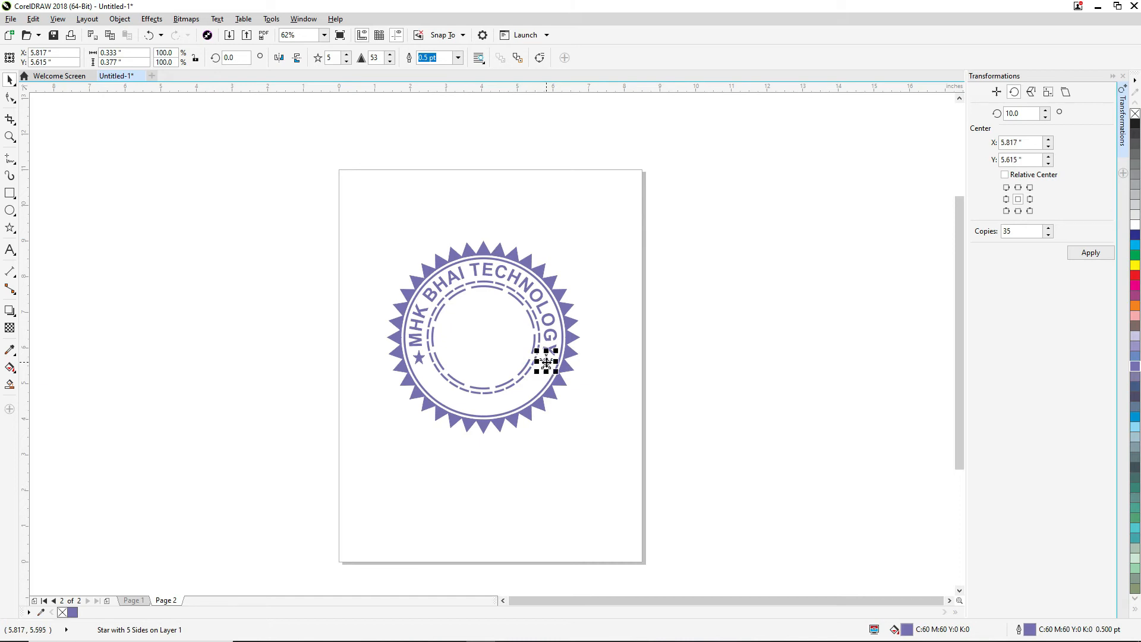
pyautogui.click(602, 303)
# Lower the left star to Y 5.67 inches, using a temporary horizontal guideline at 5.412 inches to level it with the right star.
pyautogui.moveTo(492, 88); pyautogui.dragTo(504, 369)
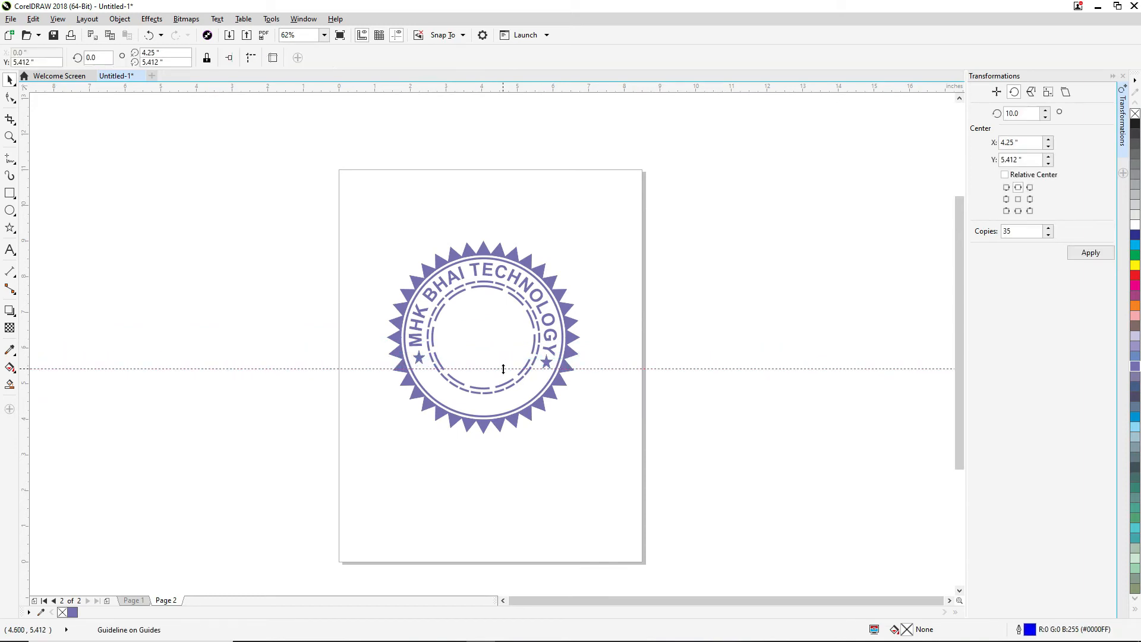
pyautogui.click(419, 358)
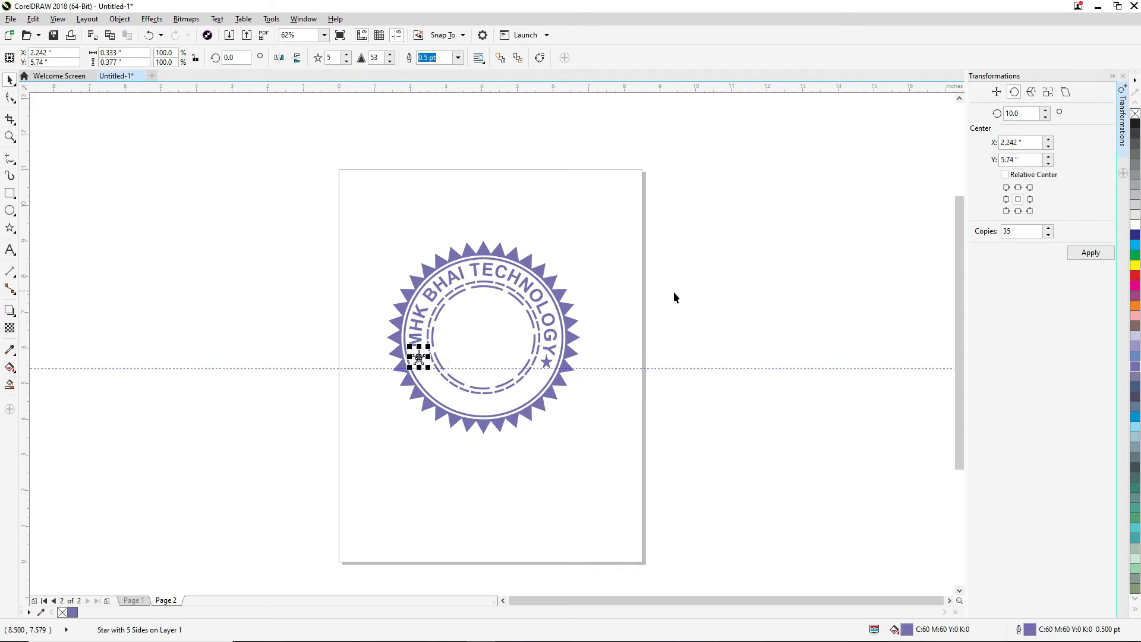
pyautogui.press('Down')
pyautogui.press('Down')
pyautogui.press('Down')
pyautogui.press('Down')
pyautogui.press('Down')
pyautogui.press('Down')
pyautogui.press('Down')
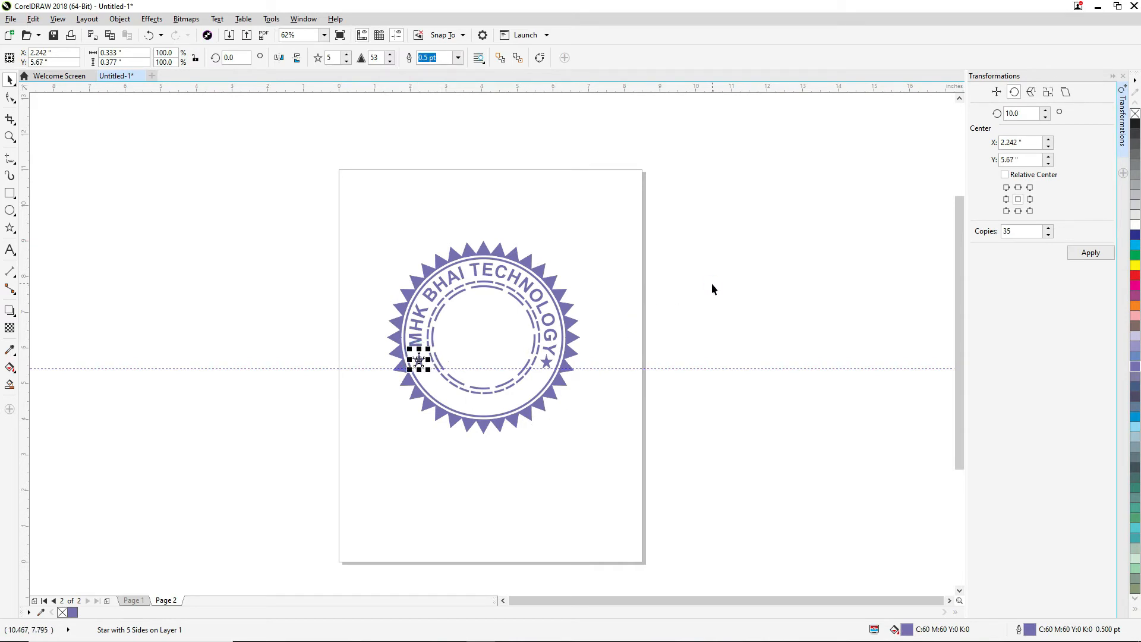
pyautogui.click(630, 317)
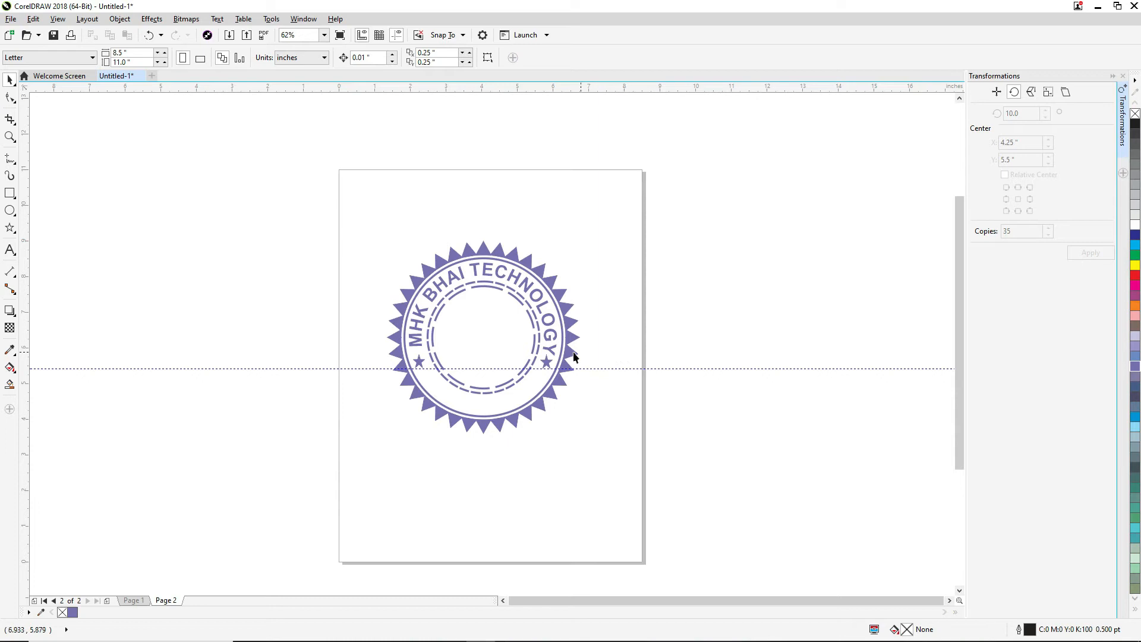
pyautogui.click(607, 368)
# Set the curved text's offset along its path to 10.782 inches to even its gaps to the two stars.
pyautogui.click(546, 331)
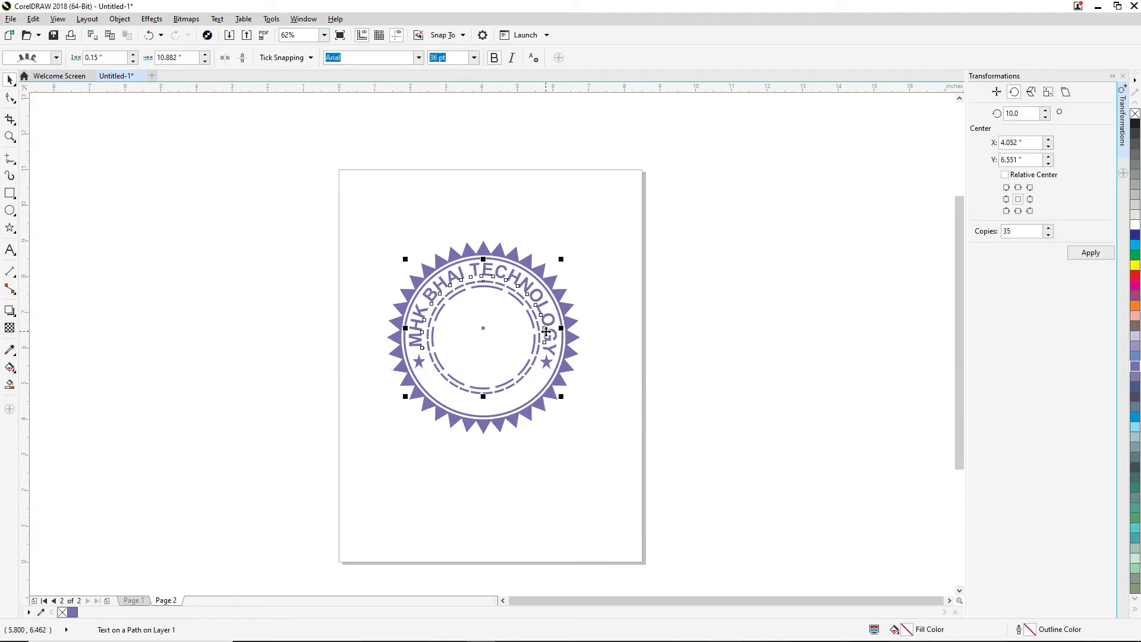
pyautogui.click(204, 53)
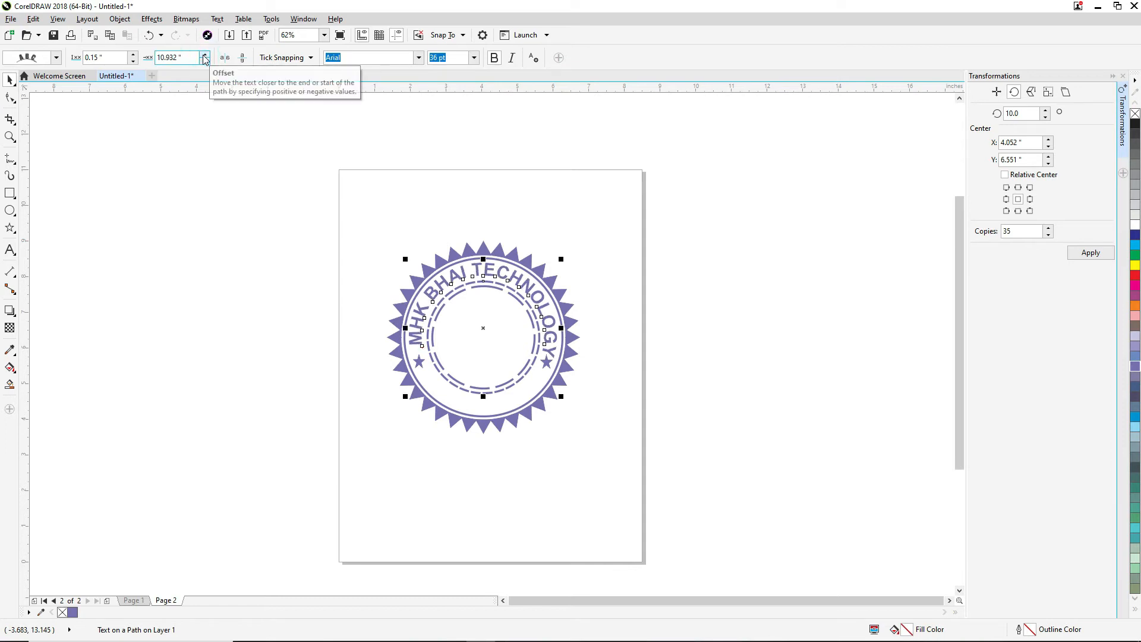
pyautogui.click(204, 63)
pyautogui.click(204, 63)
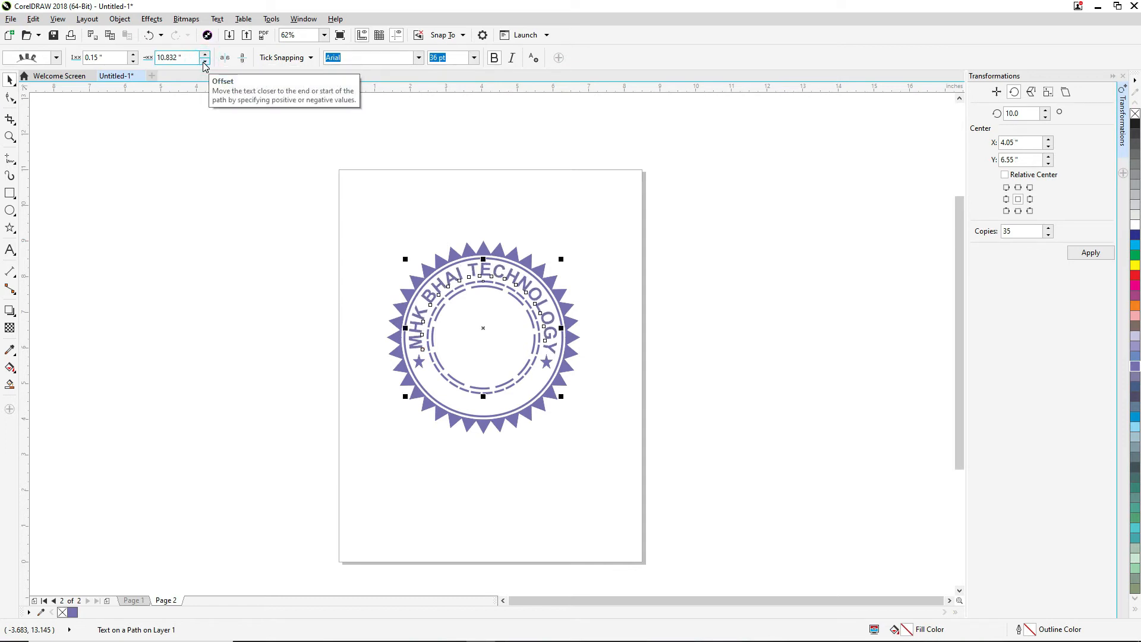
pyautogui.click(204, 62)
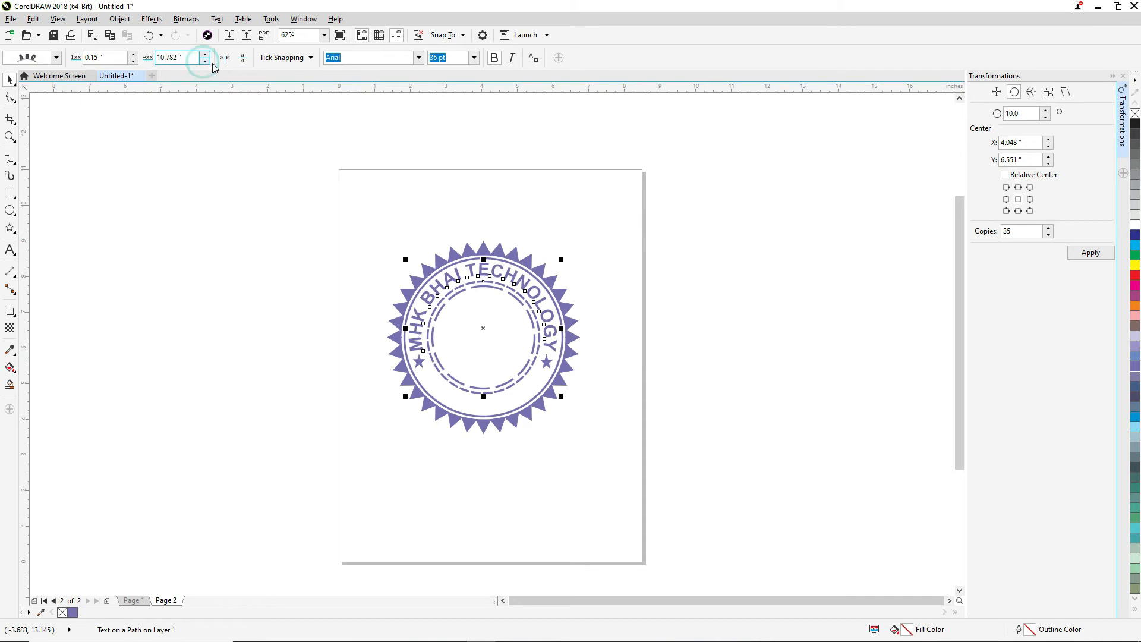
pyautogui.click(600, 283)
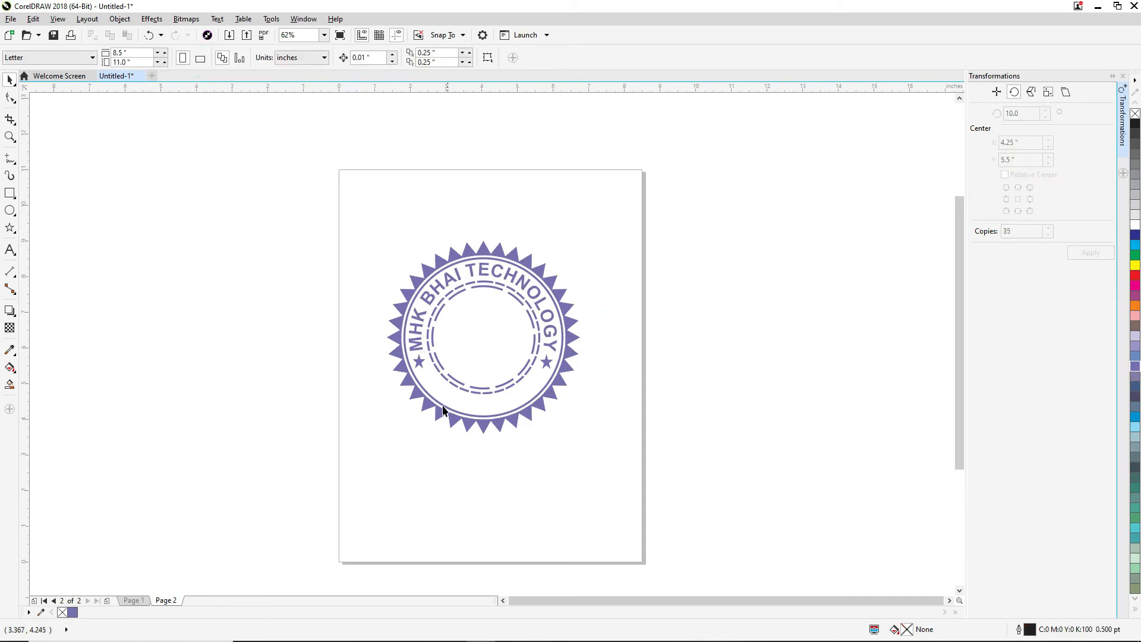
pyautogui.click(477, 394)
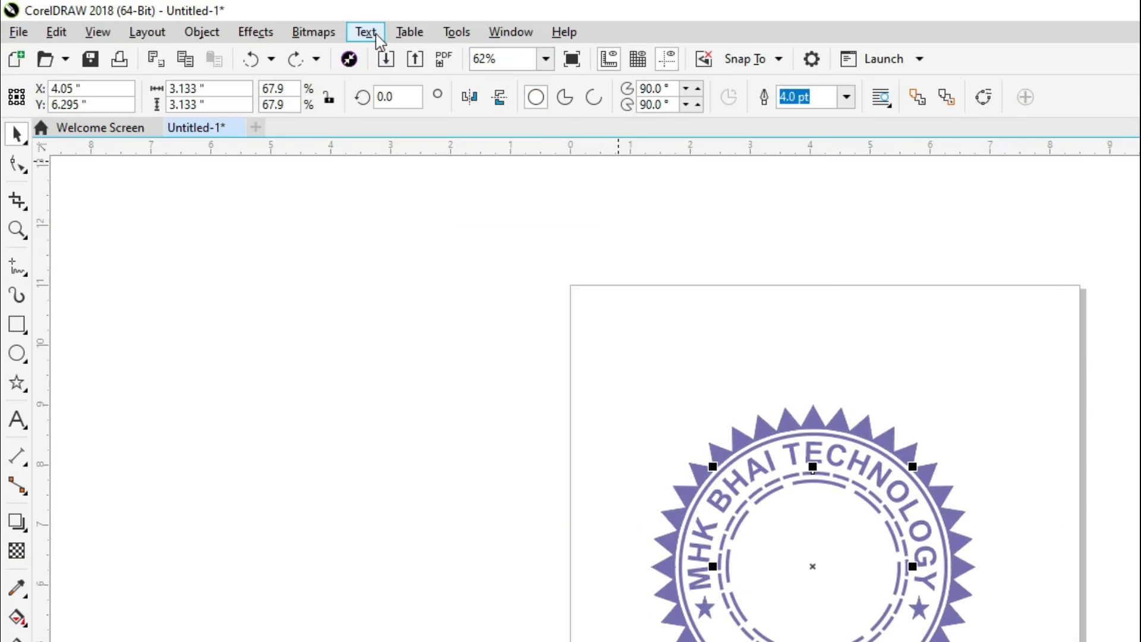
pyautogui.click(375, 35)
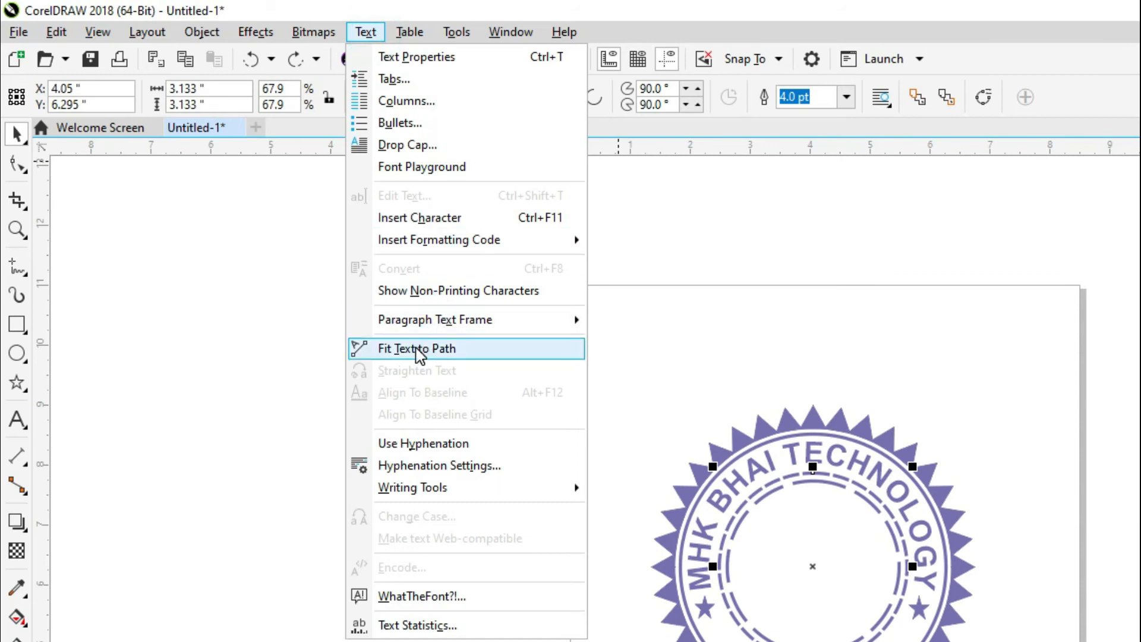
pyautogui.click(407, 349)
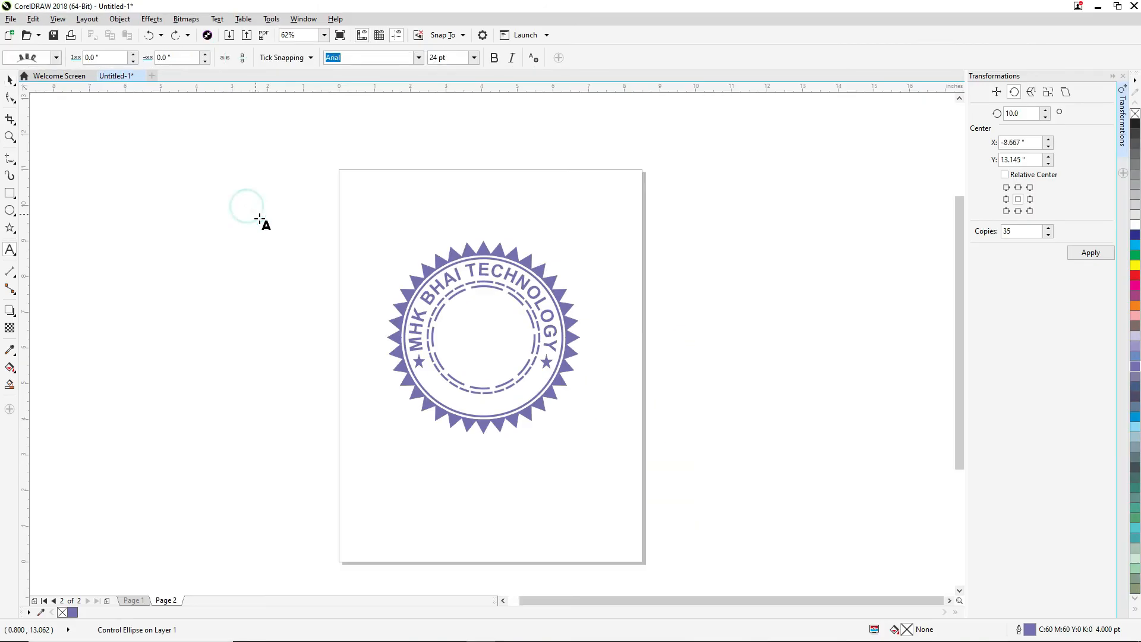
# Add the artistic text "SUBSCRIBE" in 24 pt Arial at the bottom of the dashed circles and select it.
pyautogui.click(482, 393)
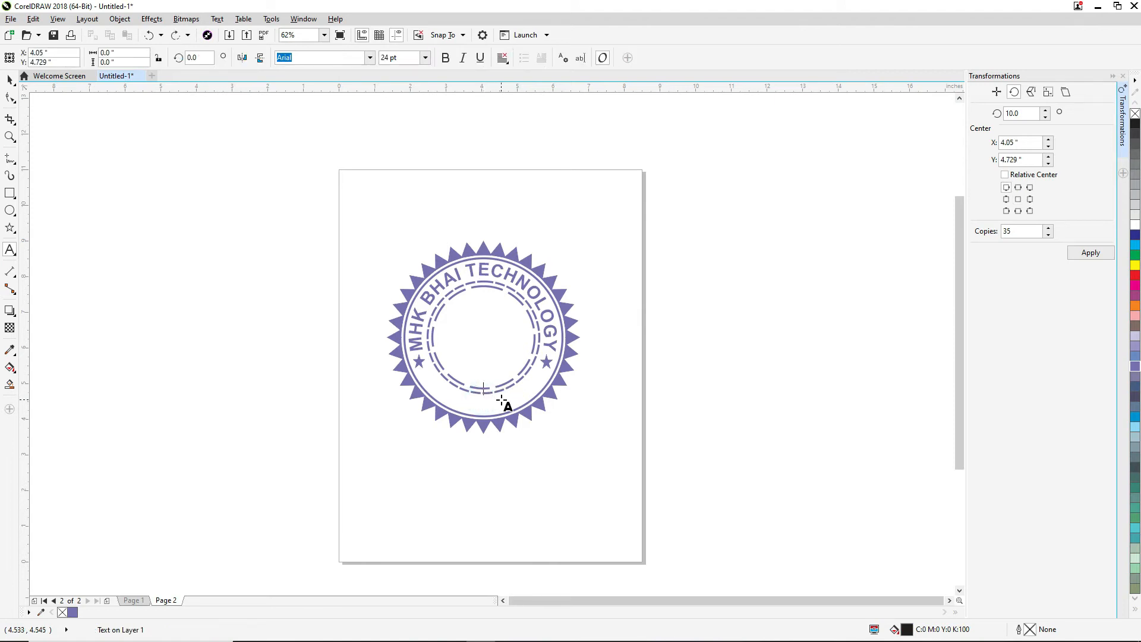
pyautogui.write('SUBSCRIBE')
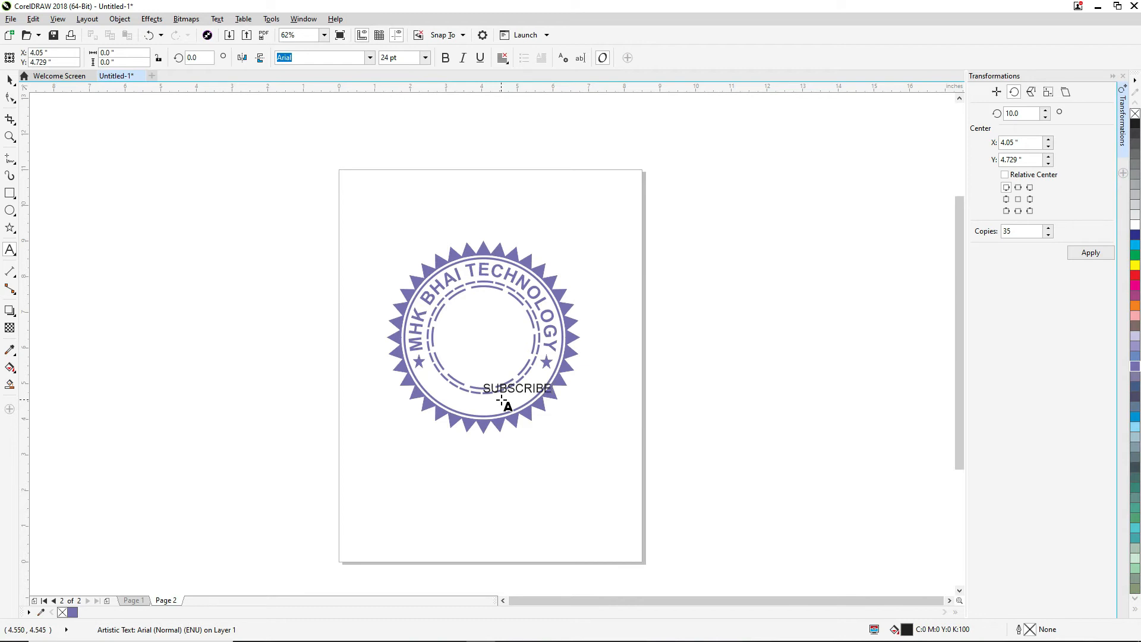
pyautogui.click(512, 390)
pyautogui.doubleClick(513, 390)
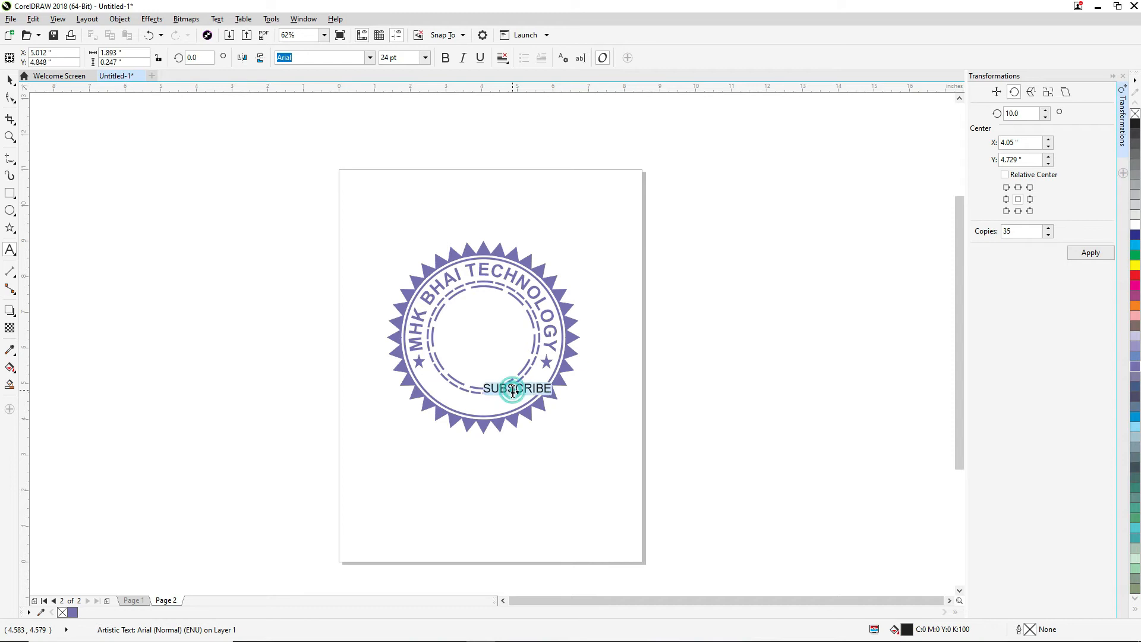
# Fit the SUBSCRIBE text to the lower arc of the dashed circle and mirror it horizontally and vertically to read upright.
pyautogui.click(216, 20)
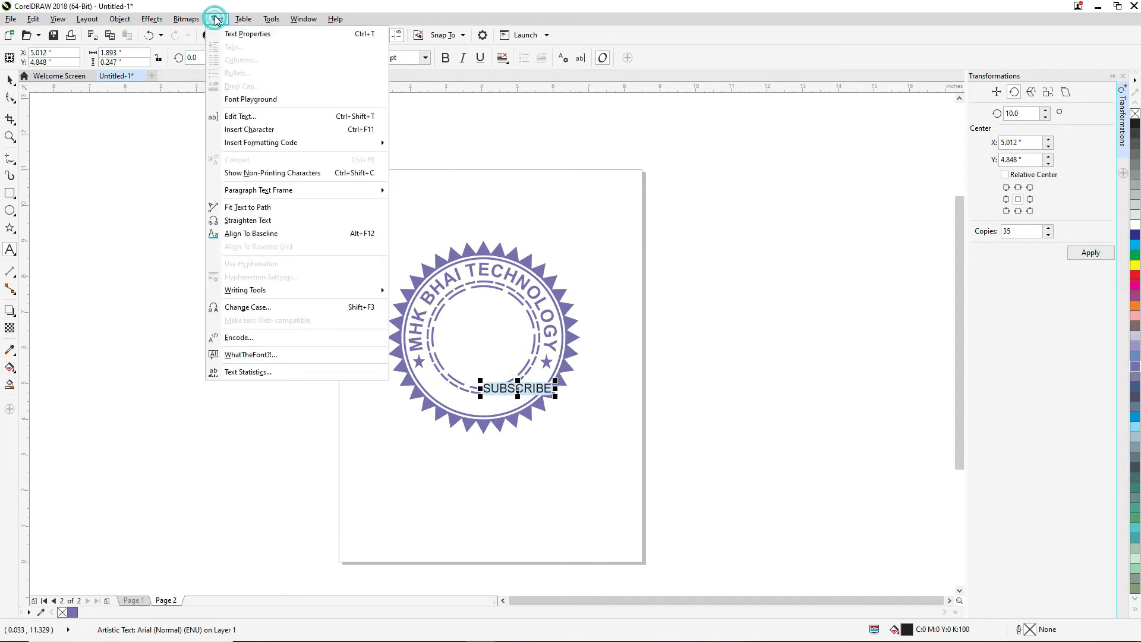
pyautogui.click(247, 207)
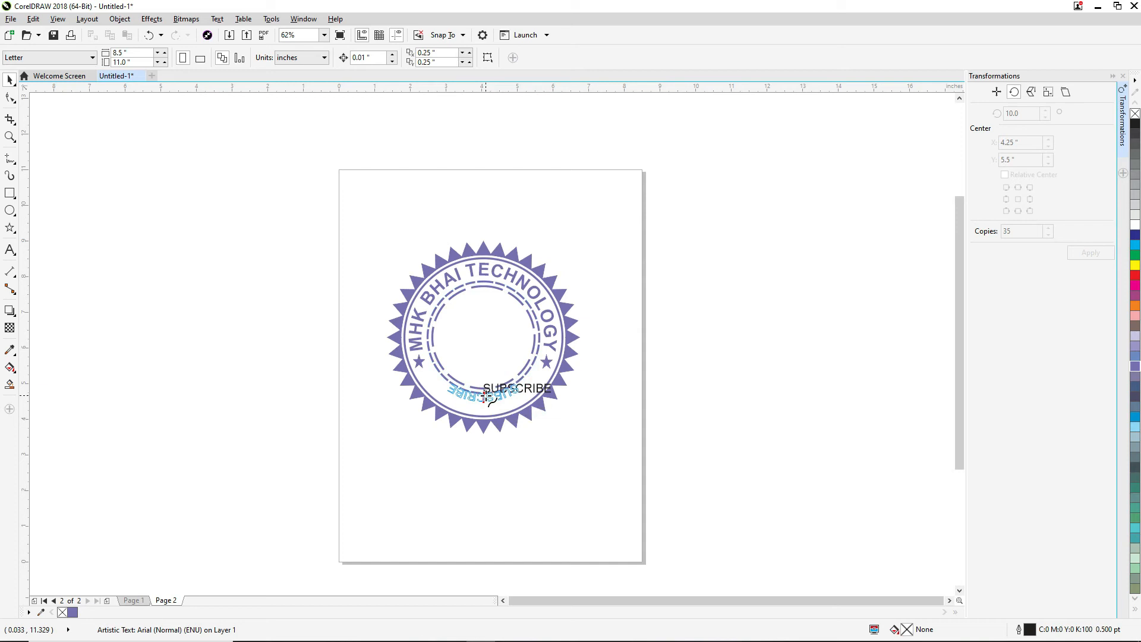
pyautogui.click(486, 397)
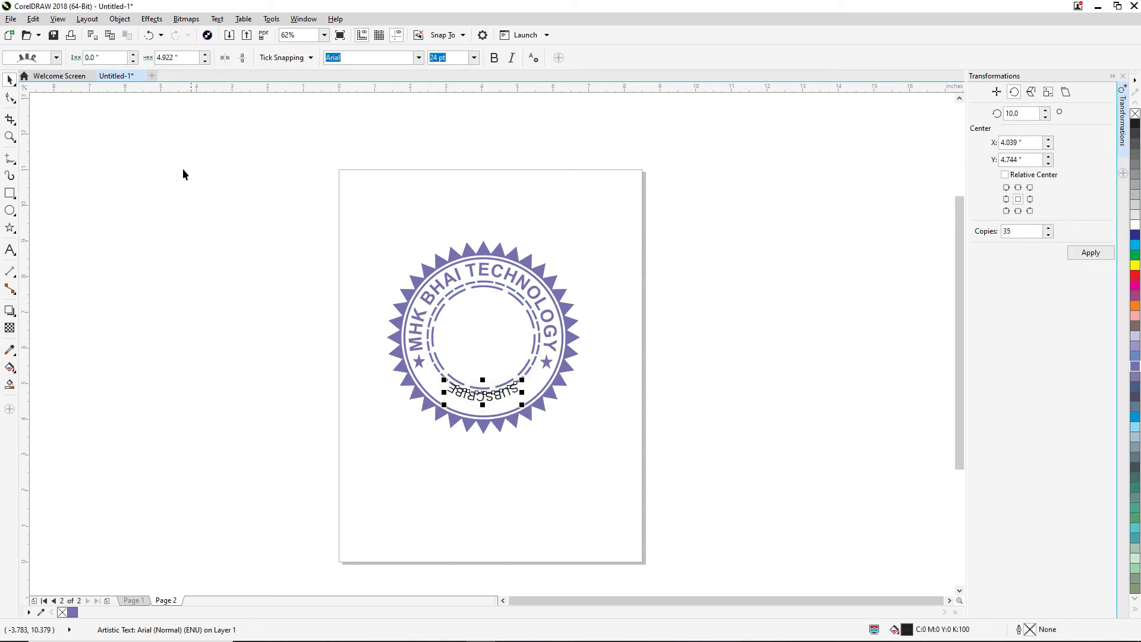
pyautogui.click(224, 58)
pyautogui.click(243, 58)
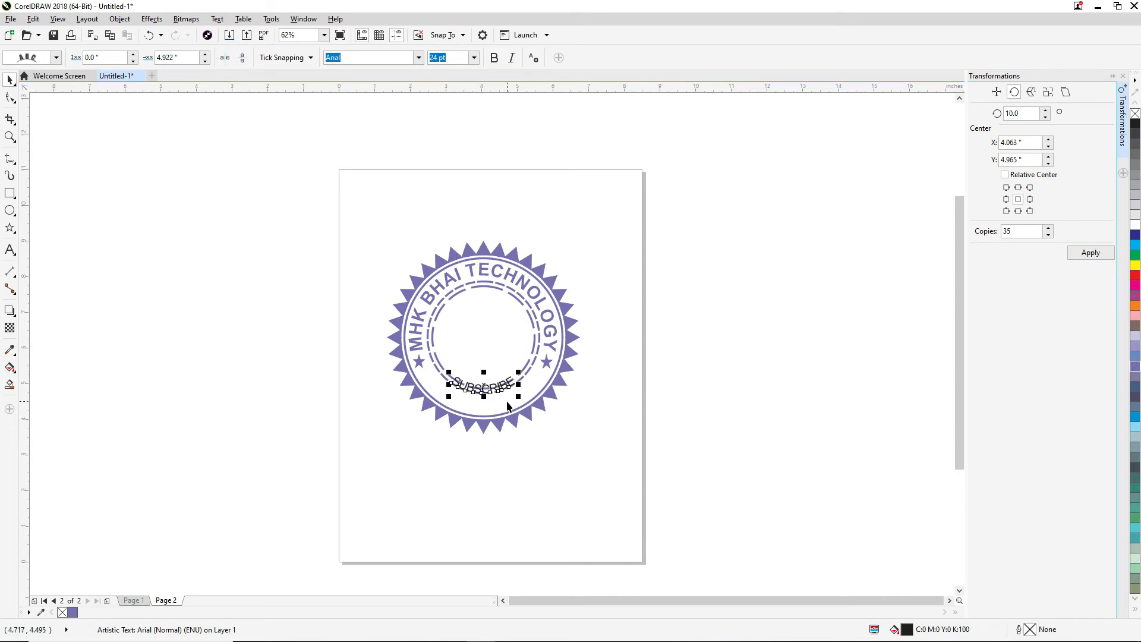
# Format the SUBSCRIBE text as bold 36 pt with the Electric Blue fill (C:60 M:60 Y:0 K:0).
pyautogui.click(474, 58)
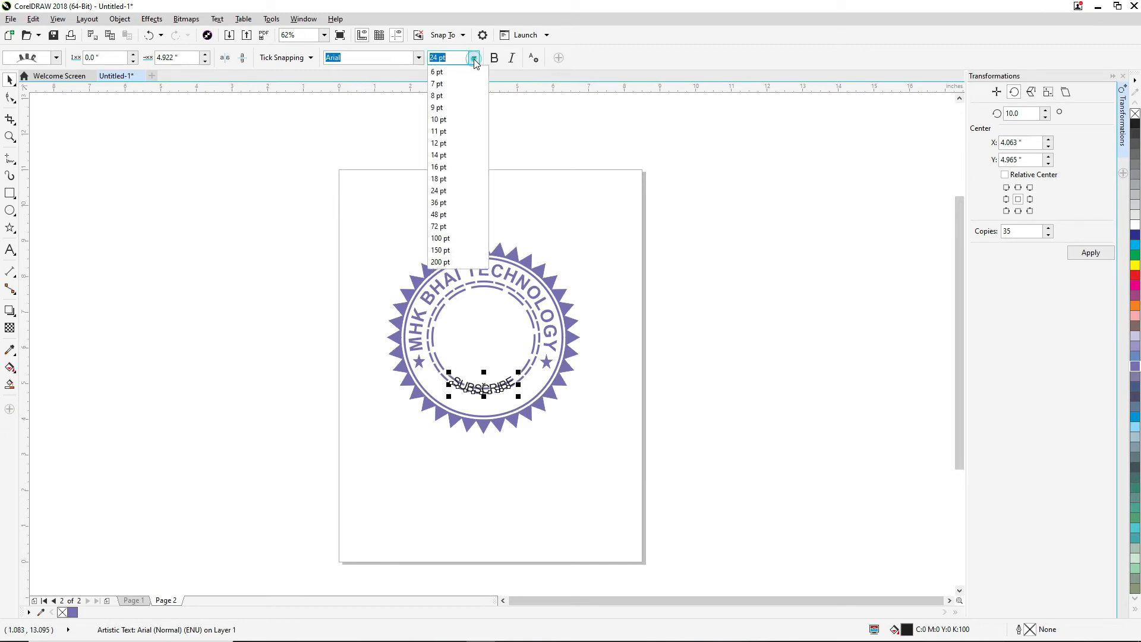
pyautogui.click(445, 203)
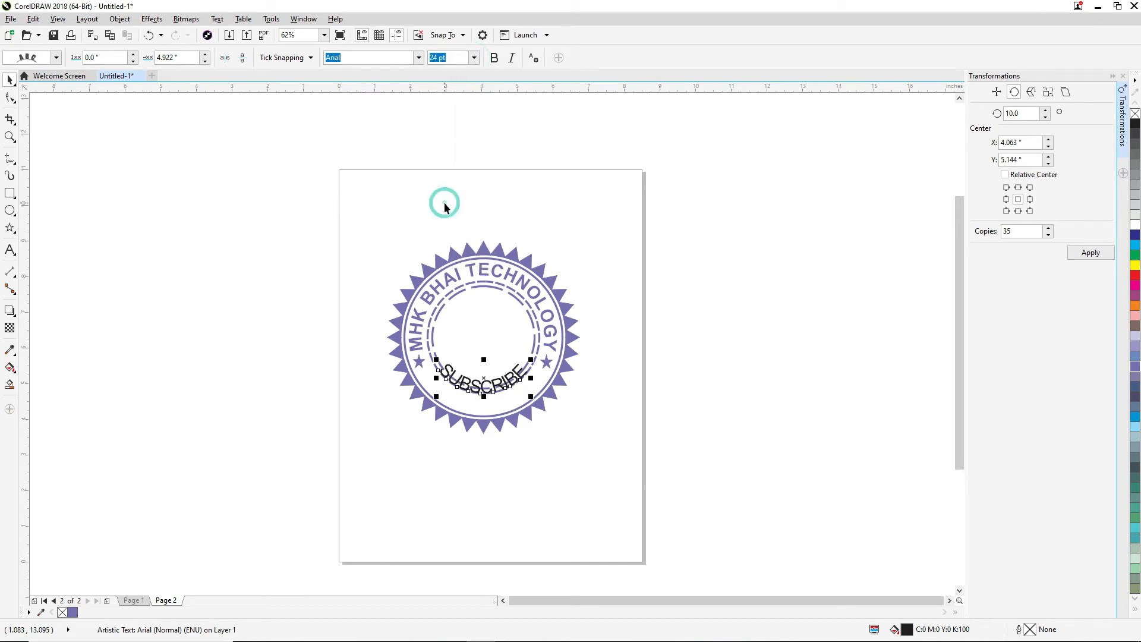
pyautogui.click(496, 58)
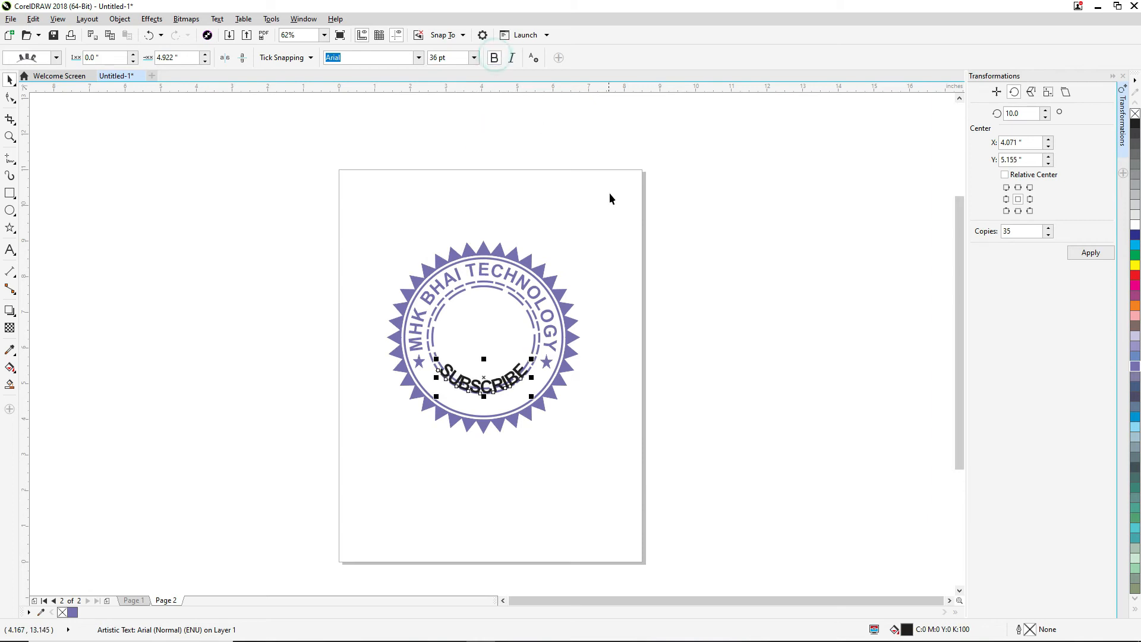
pyautogui.click(1136, 367)
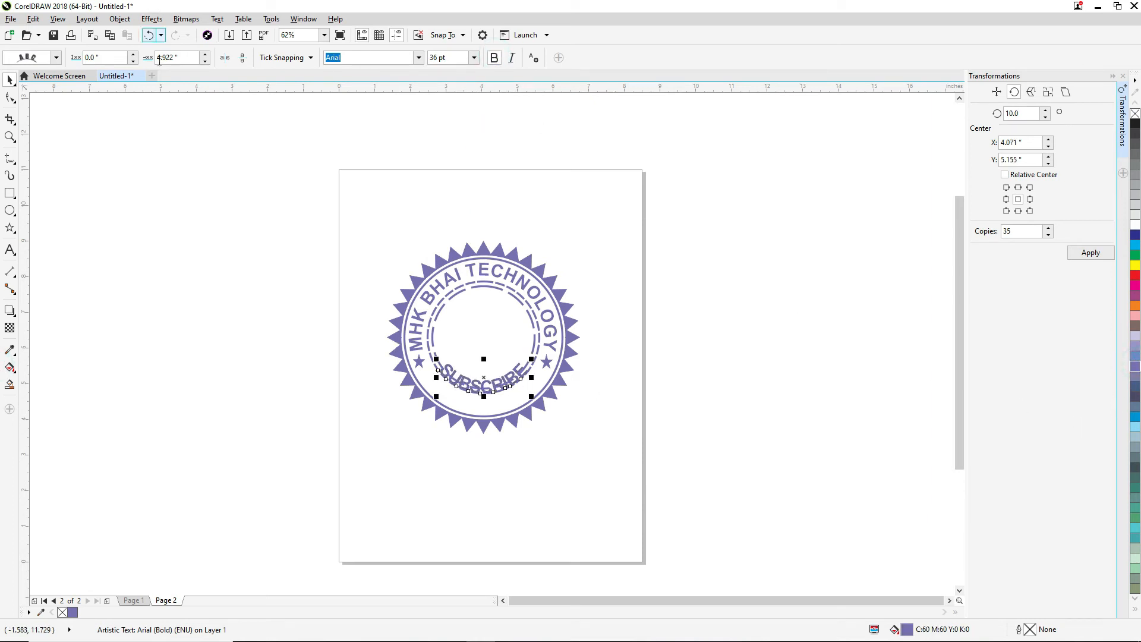
# Set the SUBSCRIBE text's distance from its path to 0.5 inches, placing it between the dashed and outer circles.
pyautogui.click(134, 55)
pyautogui.click(133, 54)
pyautogui.click(133, 55)
pyautogui.click(133, 55)
pyautogui.click(134, 55)
pyautogui.click(133, 55)
pyautogui.click(133, 55)
pyautogui.click(133, 55)
pyautogui.click(133, 55)
pyautogui.click(133, 55)
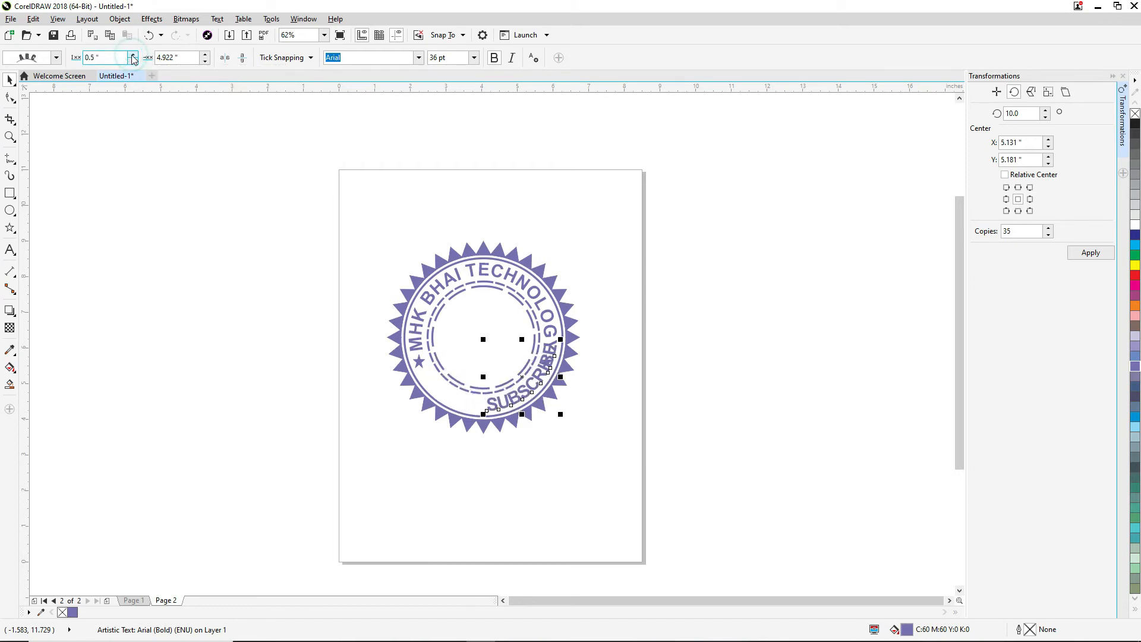
# Set the SUBSCRIBE text's offset along the path to 6.472 inches to center it on the badge's lower arc.
pyautogui.click(206, 54)
pyautogui.click(205, 54)
pyautogui.click(206, 54)
pyautogui.click(206, 54)
pyautogui.click(206, 54)
pyautogui.click(206, 55)
pyautogui.click(206, 55)
pyautogui.click(207, 55)
pyautogui.click(206, 54)
pyautogui.click(206, 55)
pyautogui.click(206, 54)
pyautogui.click(206, 55)
pyautogui.click(207, 55)
pyautogui.click(206, 55)
pyautogui.click(206, 55)
pyautogui.click(206, 55)
pyautogui.click(207, 55)
pyautogui.click(207, 54)
pyautogui.click(207, 55)
pyautogui.click(206, 54)
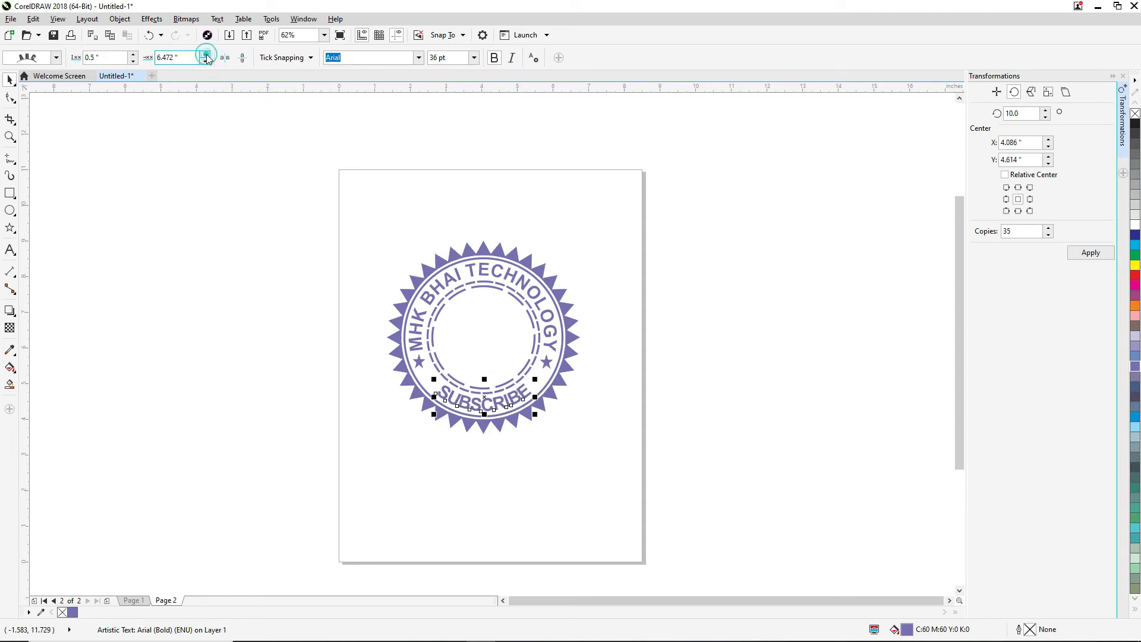
pyautogui.click(207, 55)
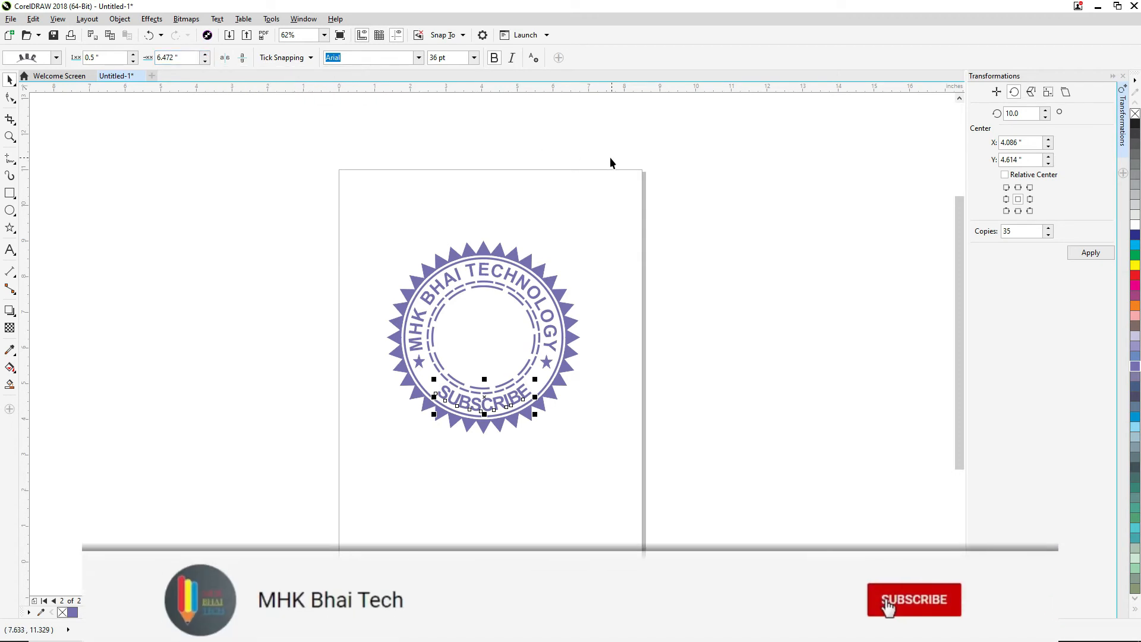
# Close the transformation settings and open the text properties.
pyautogui.click(1123, 76)
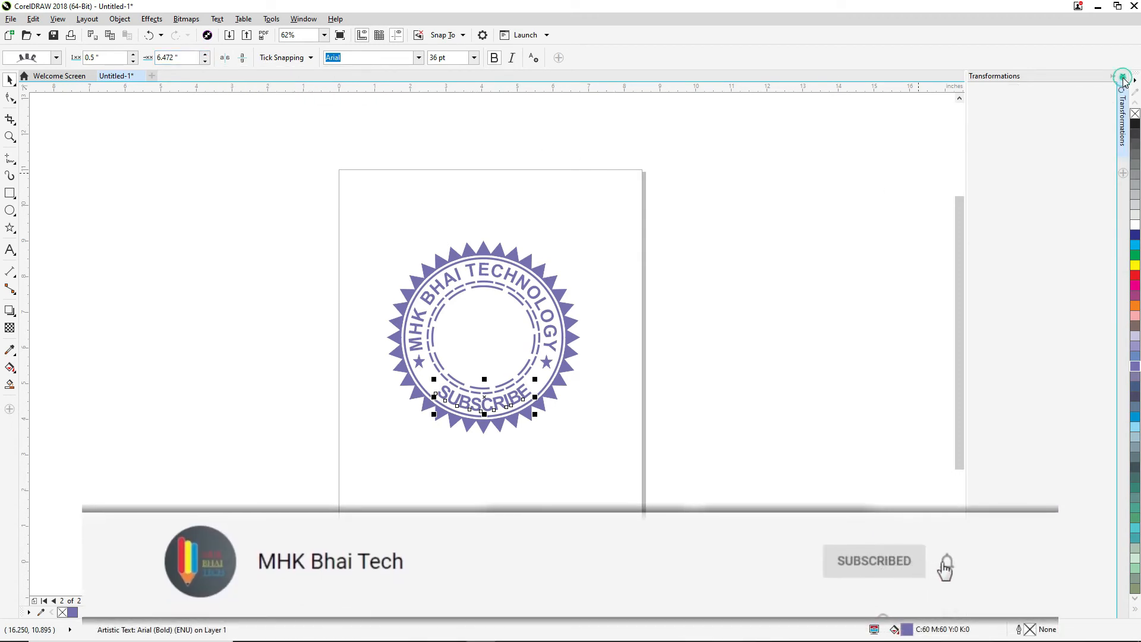
pyautogui.click(666, 256)
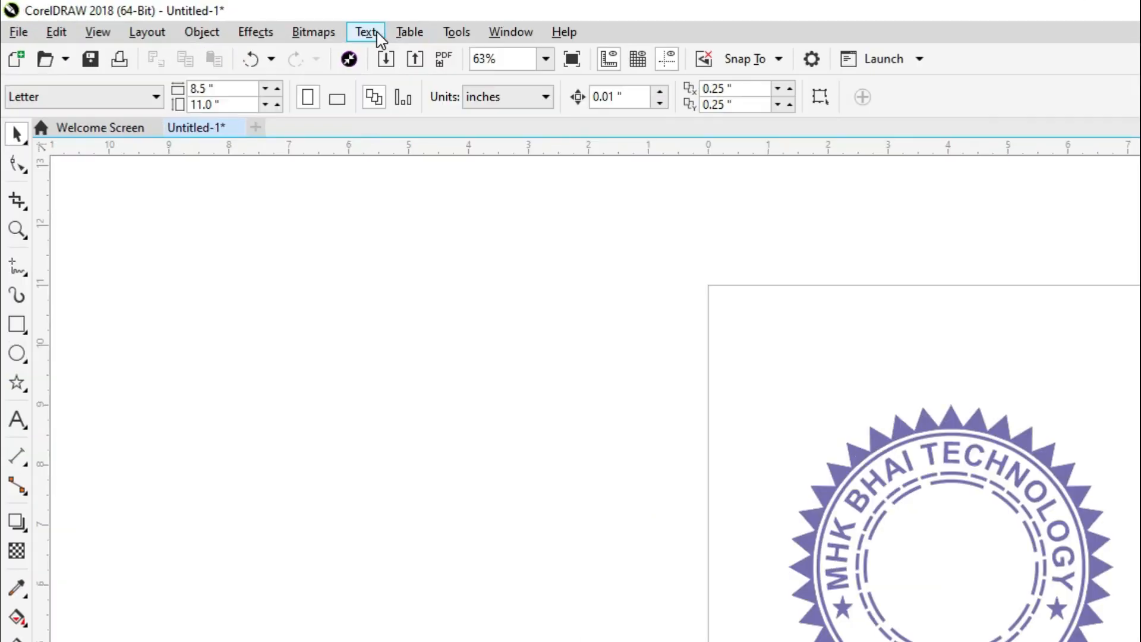
pyautogui.click(366, 31)
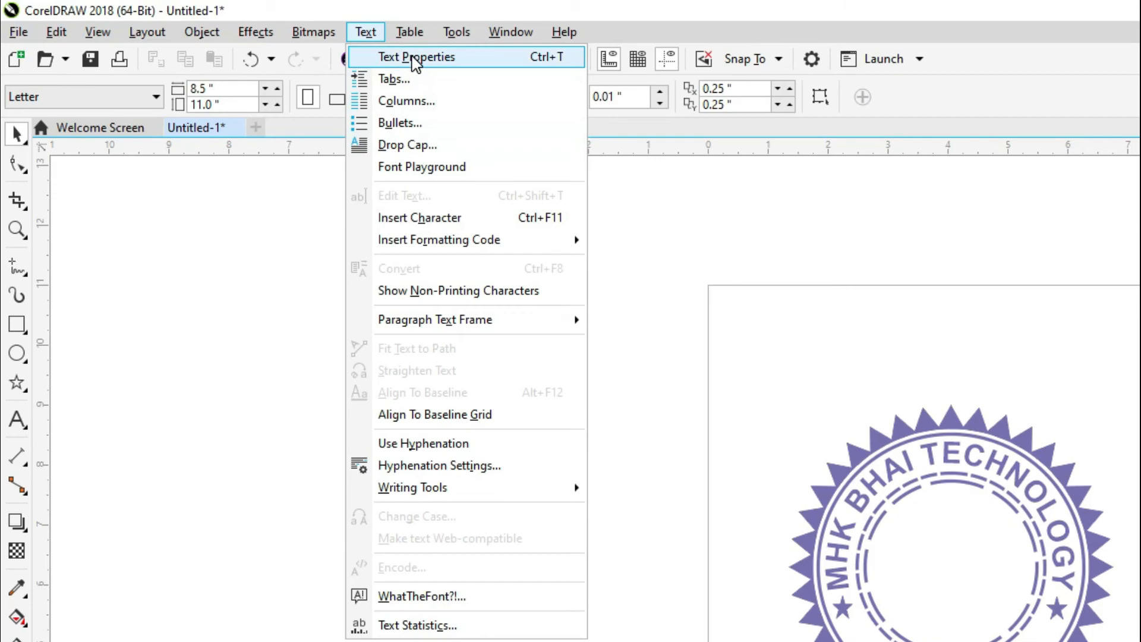
pyautogui.press('Escape')
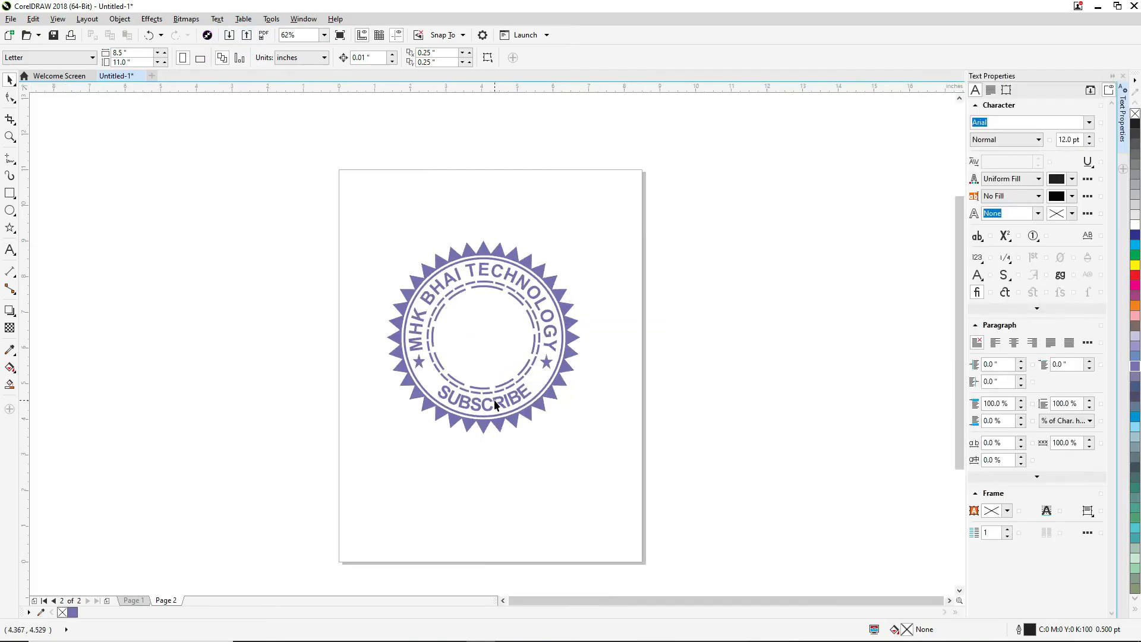
# Set the SUBSCRIBE text's character spacing to 69% to spread it between the two stars, and close the text properties.
pyautogui.doubleClick(495, 404)
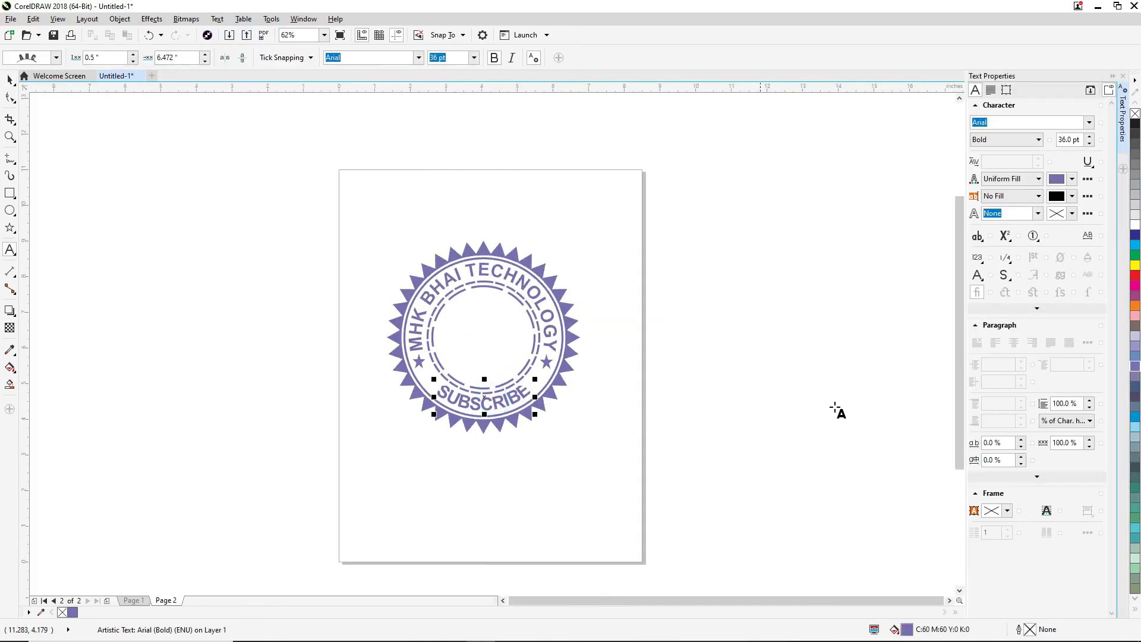
pyautogui.click(1021, 440)
pyautogui.click(1020, 441)
pyautogui.click(1021, 441)
pyautogui.click(1021, 441)
pyautogui.click(1021, 441)
pyautogui.click(1021, 440)
pyautogui.click(1021, 440)
pyautogui.click(1020, 440)
pyautogui.click(1021, 440)
pyautogui.click(1021, 441)
pyautogui.click(1021, 441)
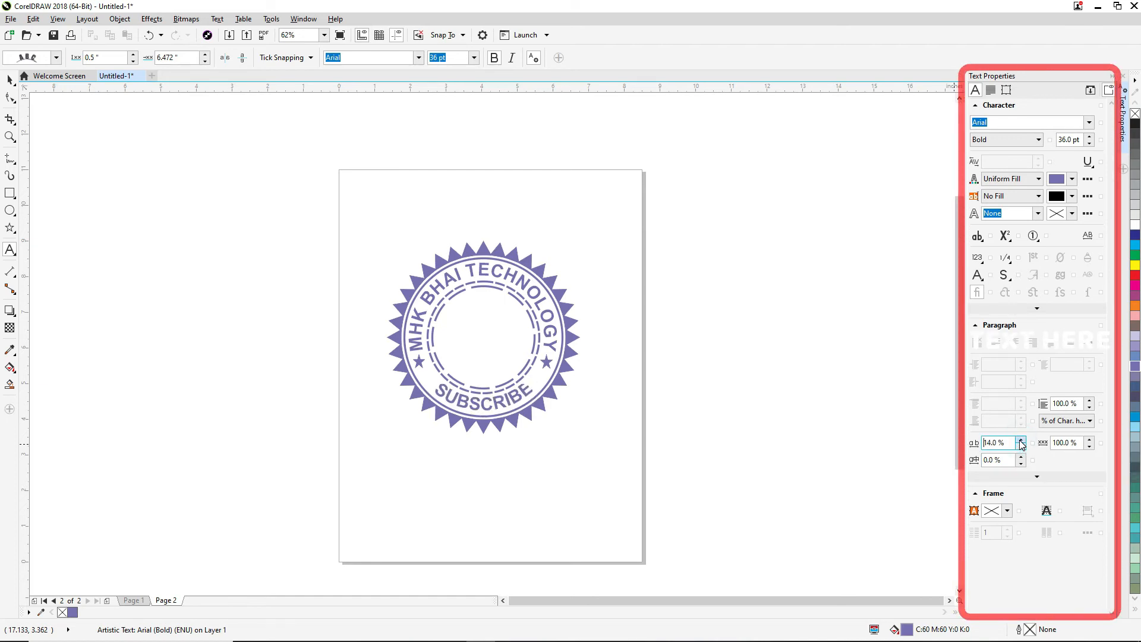
pyautogui.click(1020, 440)
pyautogui.click(1020, 440)
pyautogui.click(1021, 440)
pyautogui.click(1020, 440)
pyautogui.click(1020, 440)
pyautogui.click(1021, 441)
pyautogui.click(1021, 440)
pyautogui.click(1021, 441)
pyautogui.click(1020, 441)
pyautogui.click(1021, 440)
pyautogui.click(1021, 441)
pyautogui.click(1020, 440)
pyautogui.click(1020, 440)
pyautogui.click(1020, 440)
pyautogui.click(1020, 440)
pyautogui.click(1021, 440)
pyautogui.click(1021, 440)
pyautogui.click(1020, 440)
pyautogui.click(1020, 440)
pyautogui.click(1020, 440)
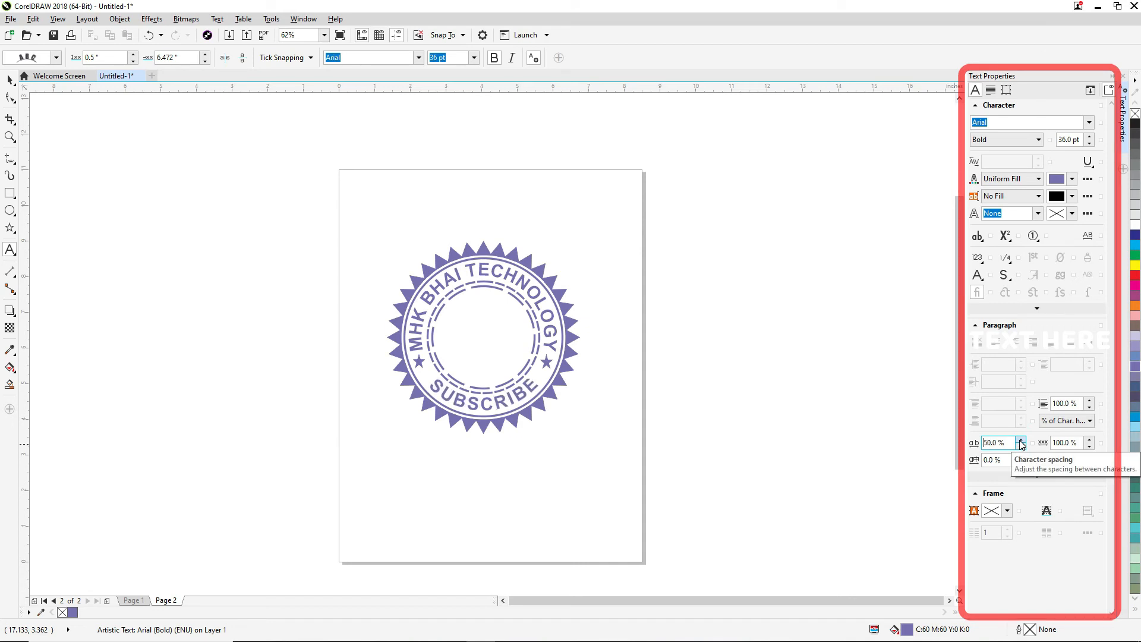
pyautogui.click(1020, 440)
pyautogui.click(1020, 440)
pyautogui.click(1020, 440)
pyautogui.click(1021, 440)
pyautogui.click(1021, 440)
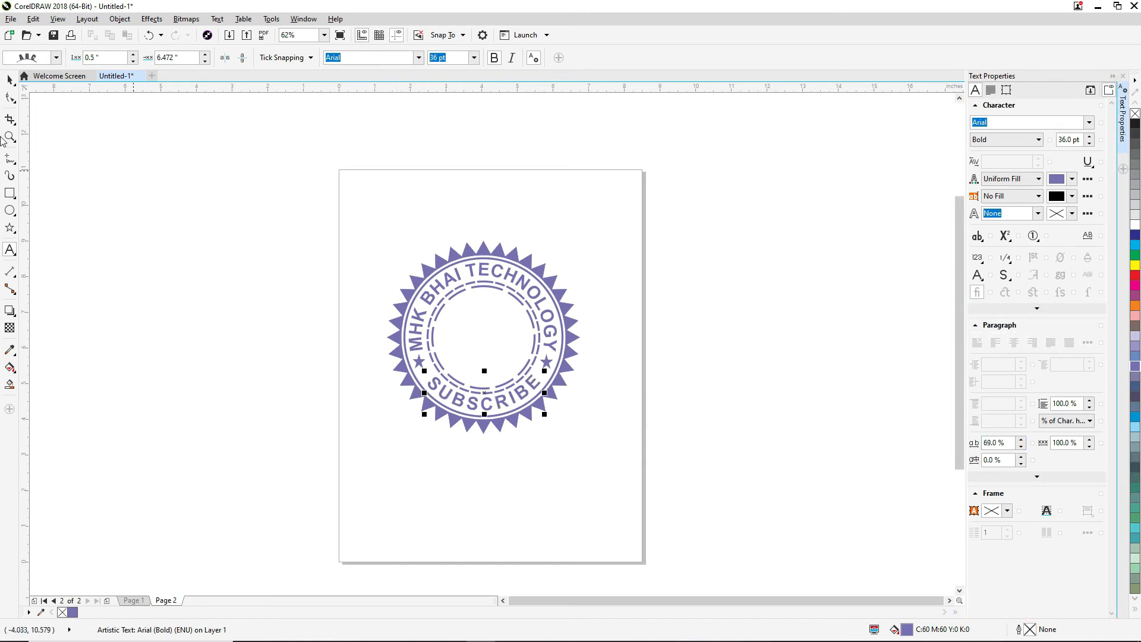
pyautogui.click(10, 80)
pyautogui.click(579, 443)
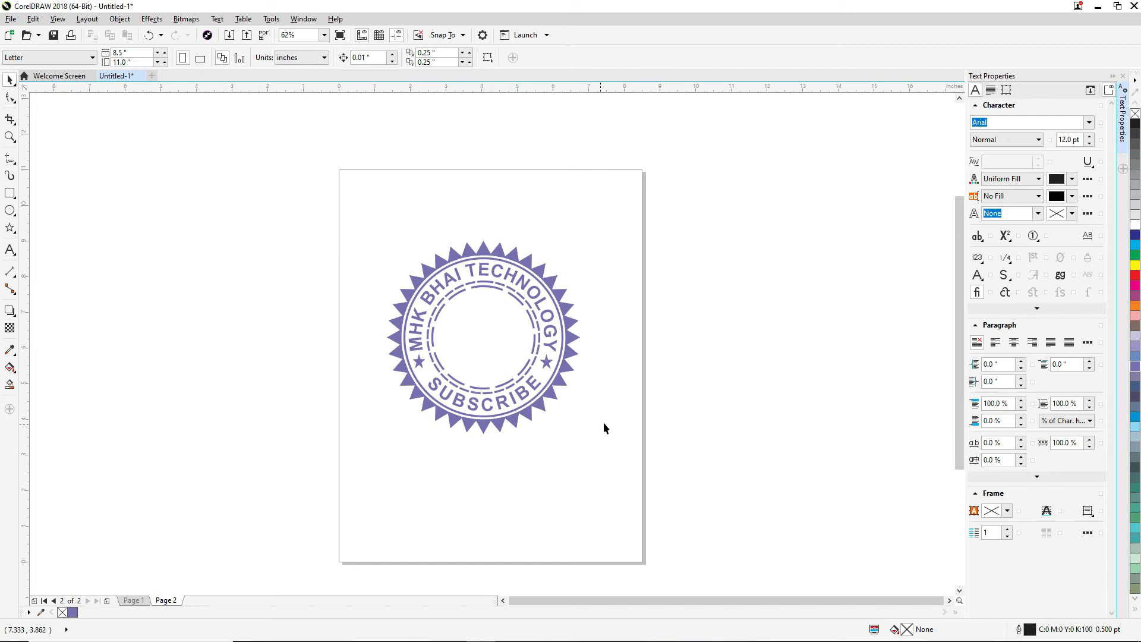
pyautogui.click(1123, 77)
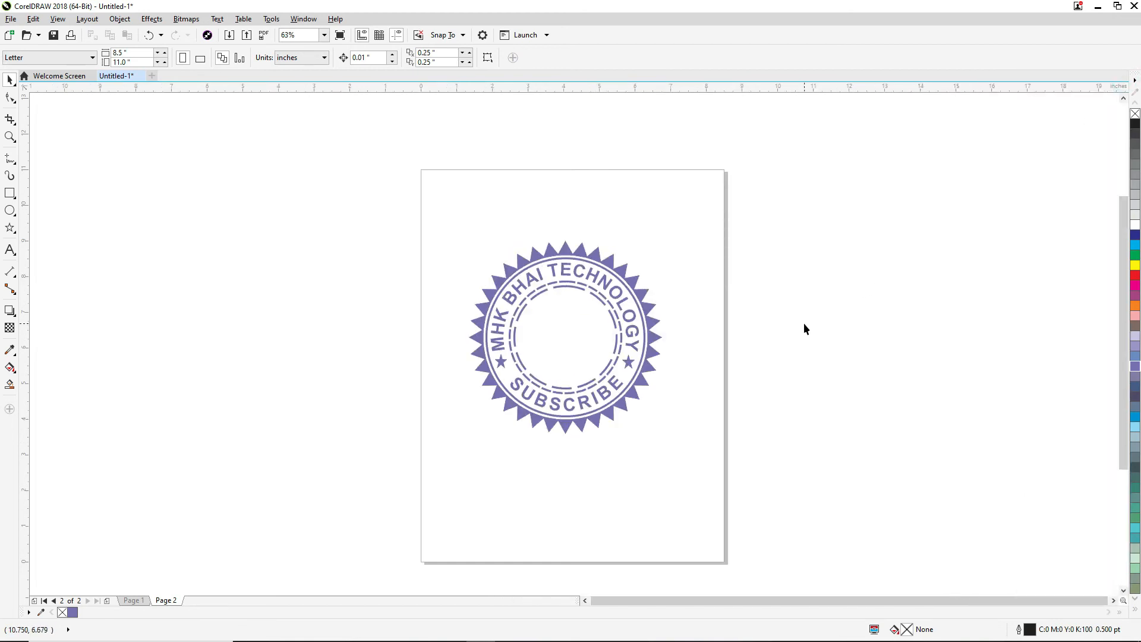
# Add the text "COMPANY NAME" in 24 pt Arial and center it inside the dashed circles at X 4.05 and Y 6.295 inches.
pyautogui.click(9, 250)
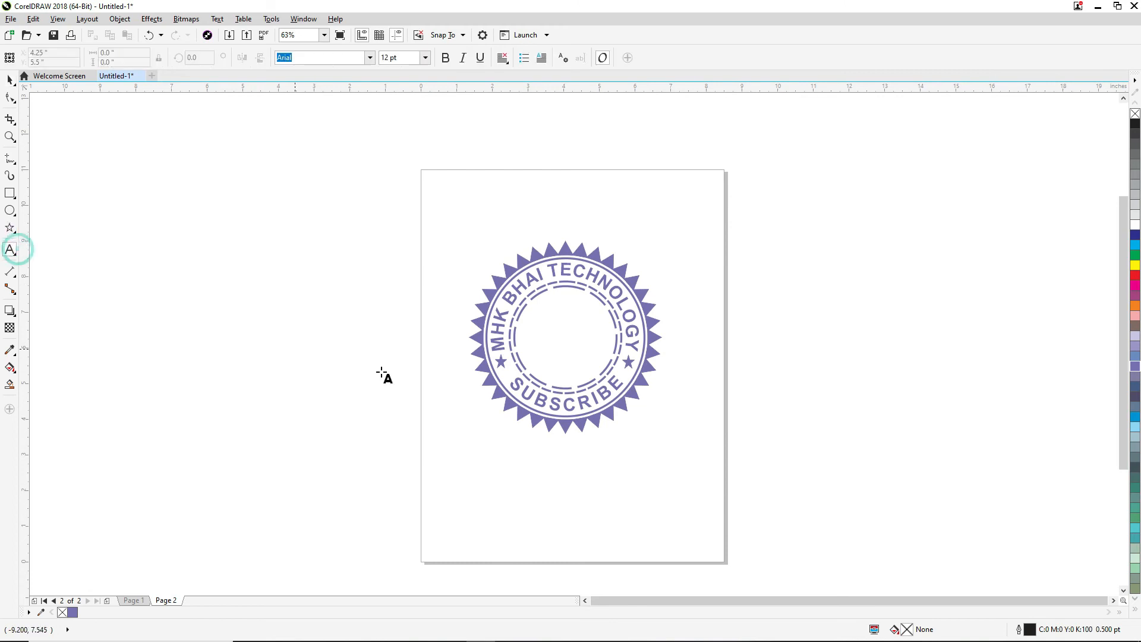
pyautogui.click(522, 339)
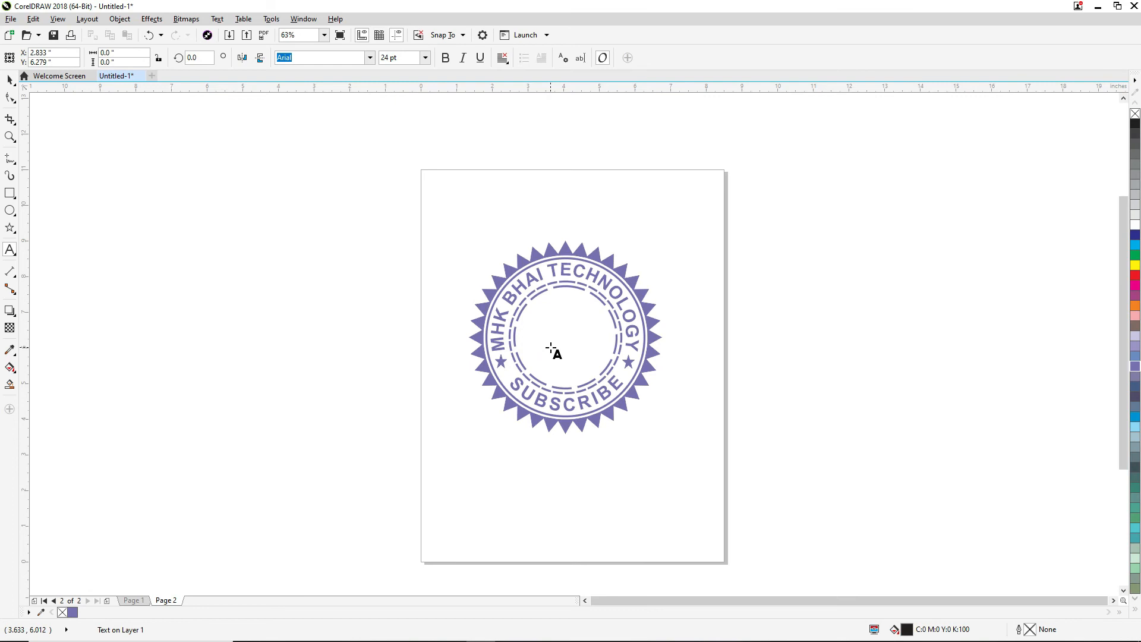
pyautogui.write('COMPANY NAME')
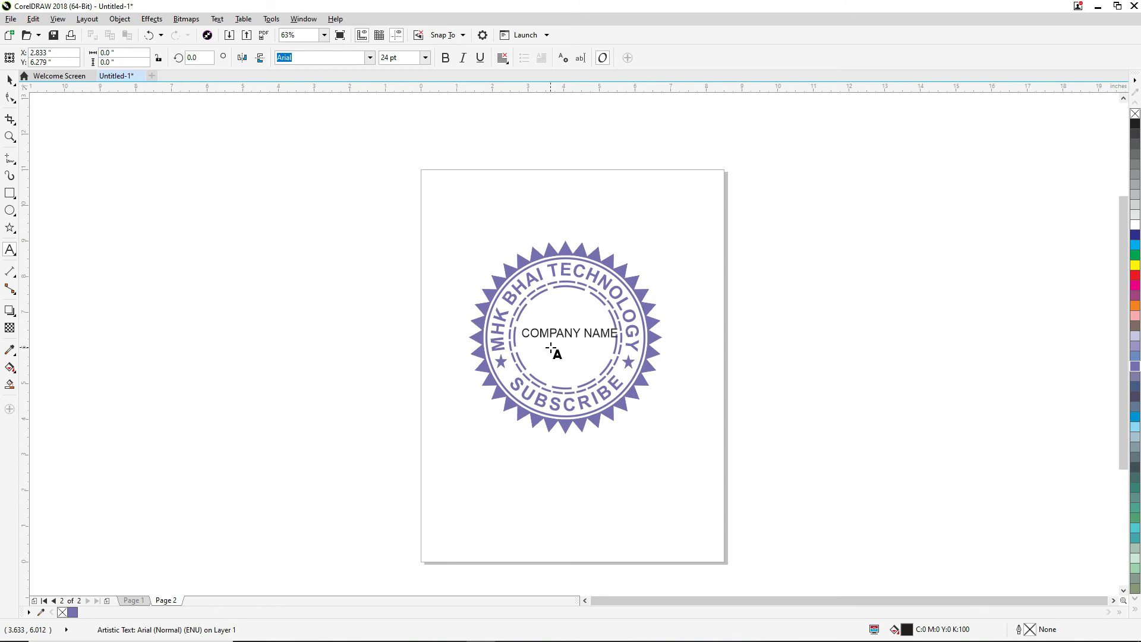
pyautogui.click(10, 79)
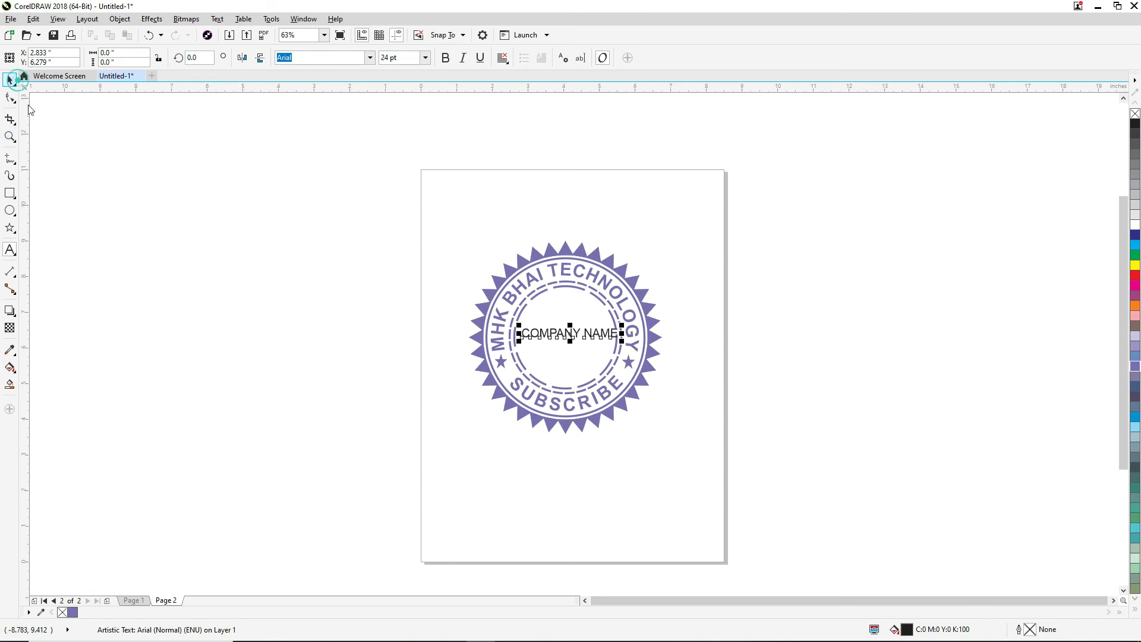
pyautogui.moveTo(585, 334)
pyautogui.mouseDown()
pyautogui.moveTo(585, 347)
pyautogui.moveTo(563, 340)
pyautogui.mouseUp()
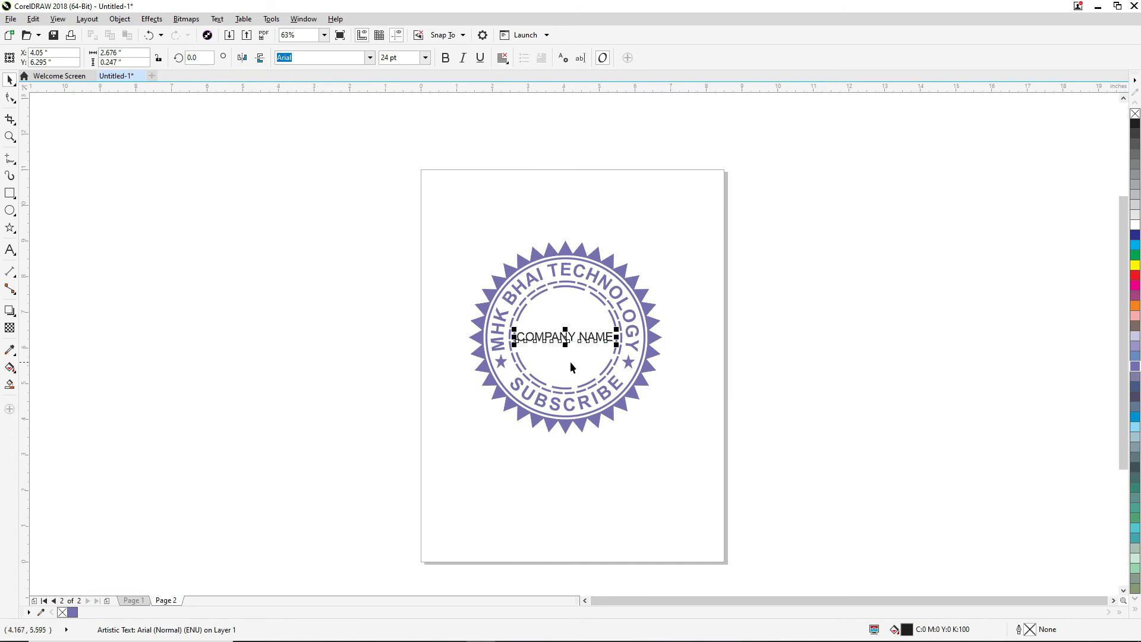
# Make COMPANY NAME bold and Electric Blue, and stretch its height to 0.324 inches, keeping it centered in the badge.
pyautogui.click(445, 58)
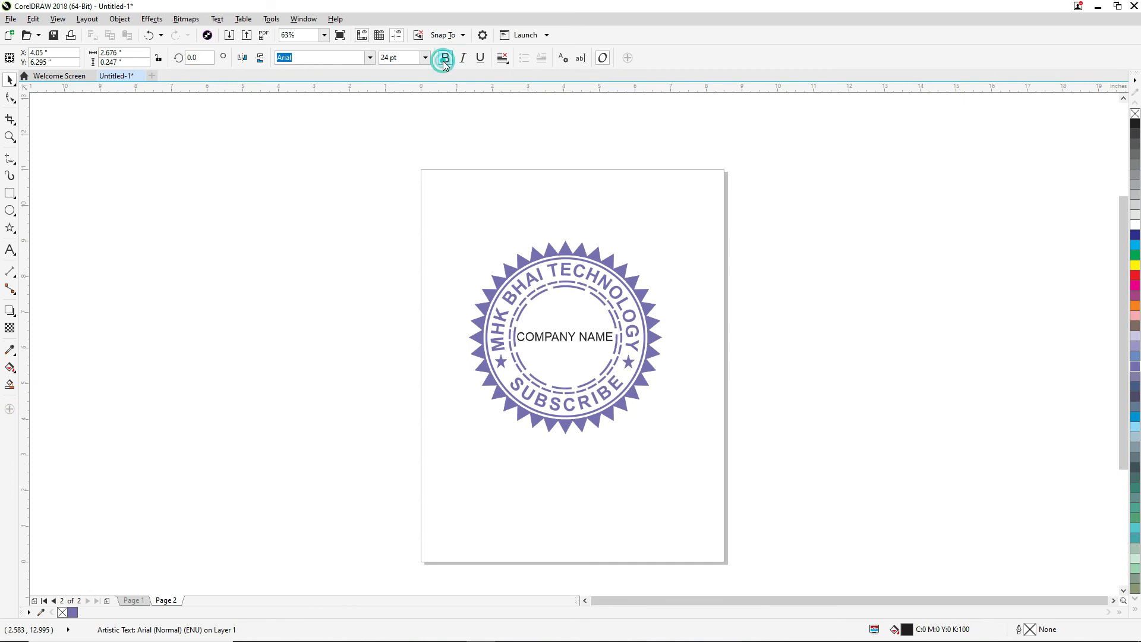
pyautogui.click(1136, 368)
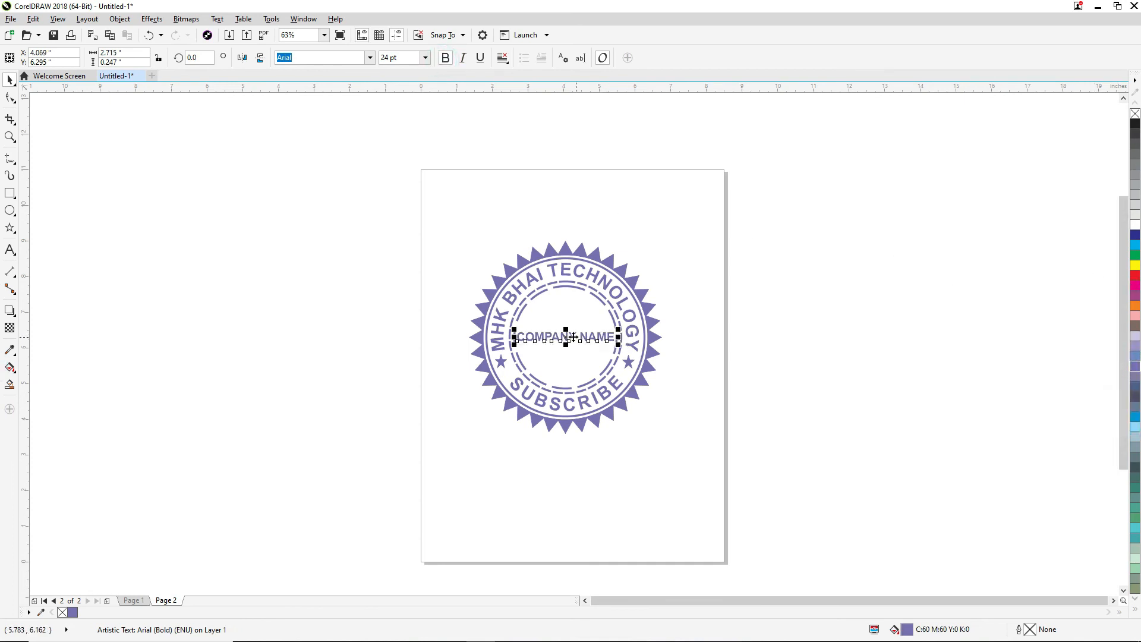
pyautogui.moveTo(565, 328); pyautogui.dragTo(565, 337)
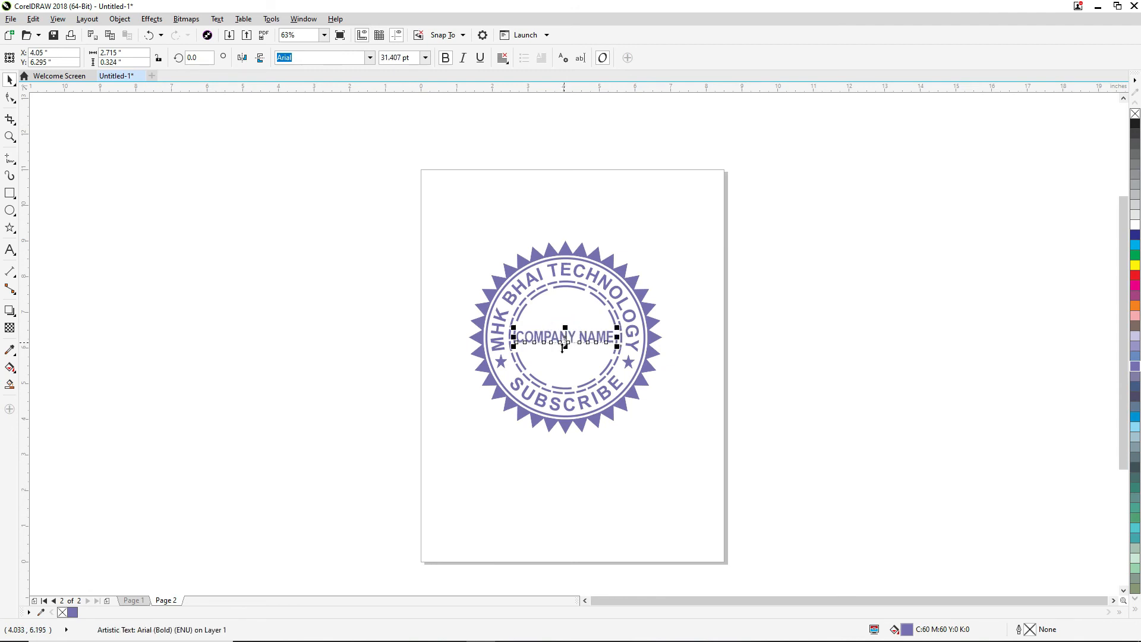
pyautogui.click(558, 362)
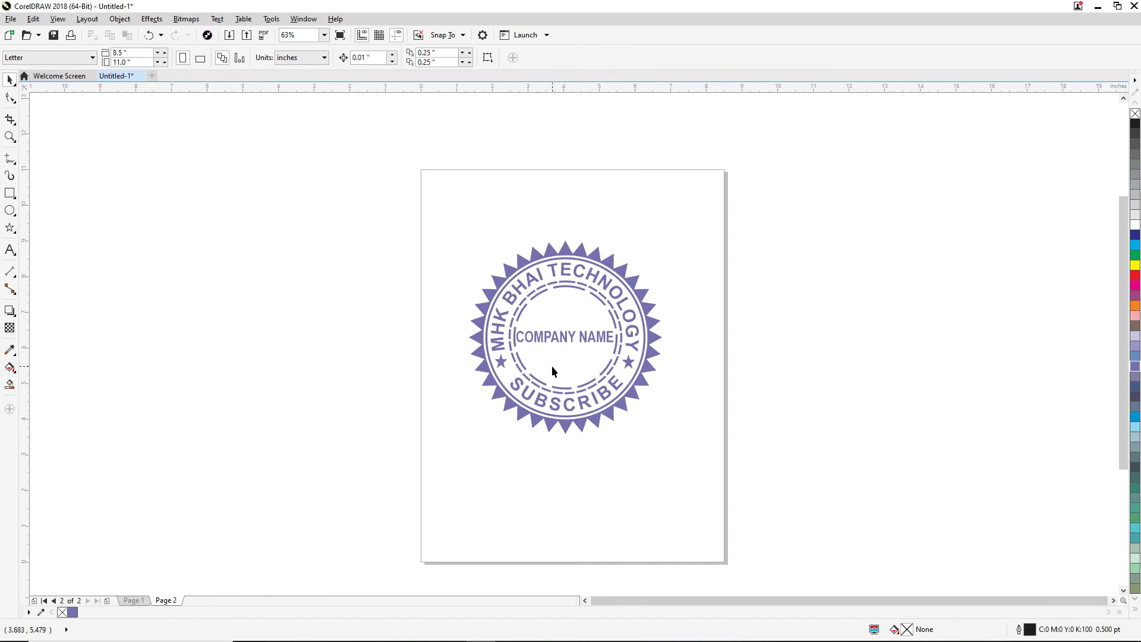
# Draw a straight horizontal connector line about 3 inches long on the empty area to the right of the page.
pyautogui.click(10, 289)
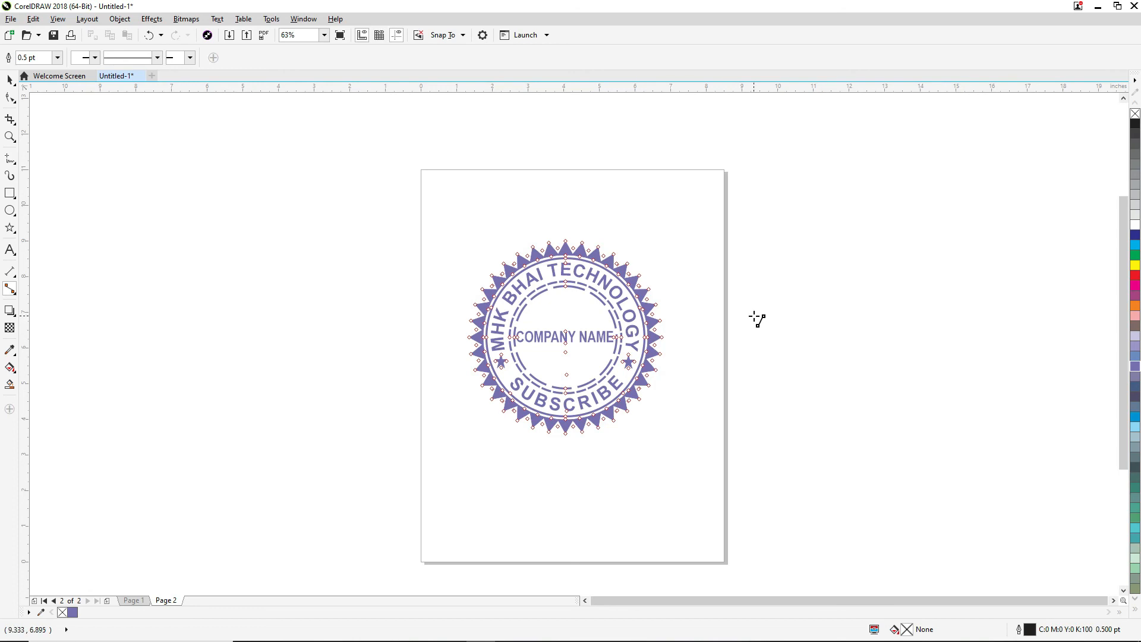
pyautogui.moveTo(755, 316); pyautogui.dragTo(865, 315)
pyautogui.click(10, 81)
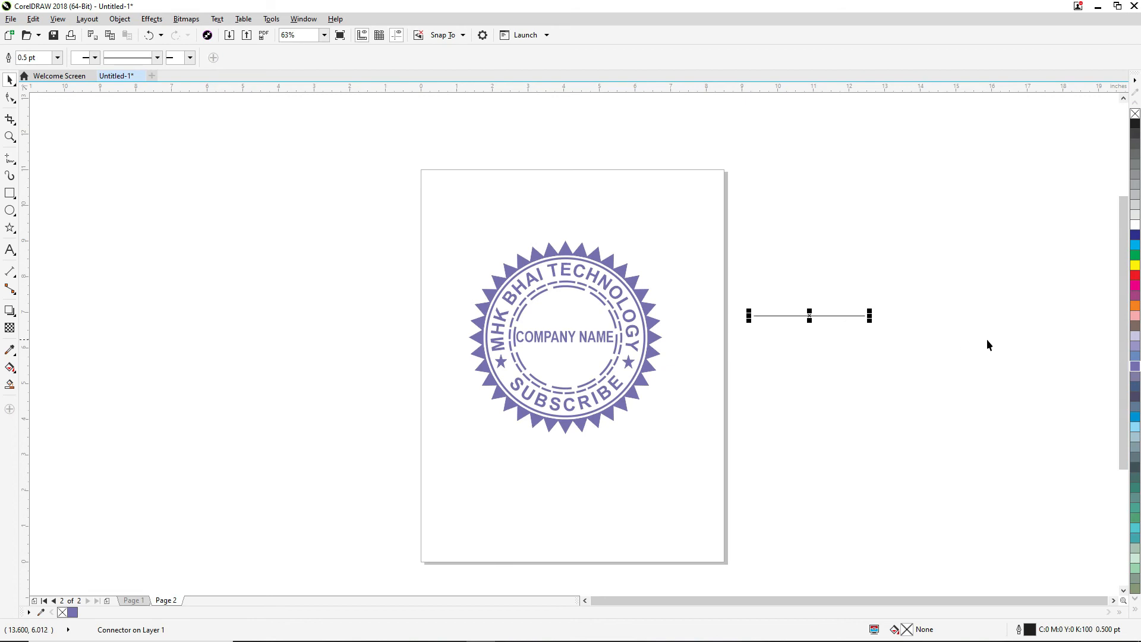
# Colour the horizontal connector line Electric Blue and set its outline width to 4.0 pt.
pyautogui.rightClick(1135, 369)
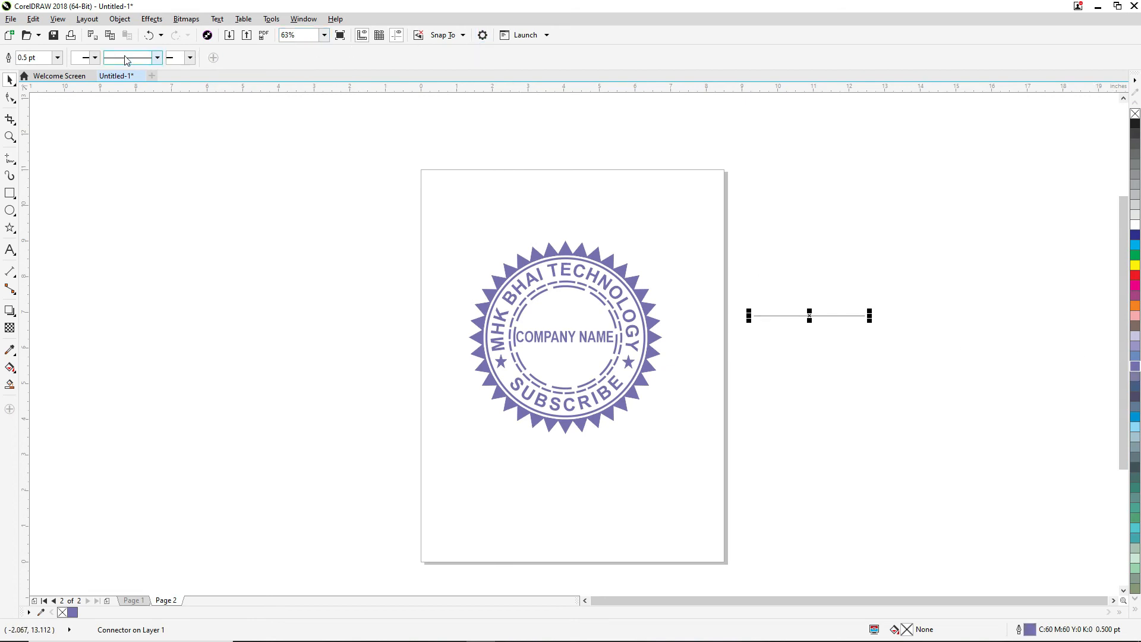
pyautogui.click(57, 57)
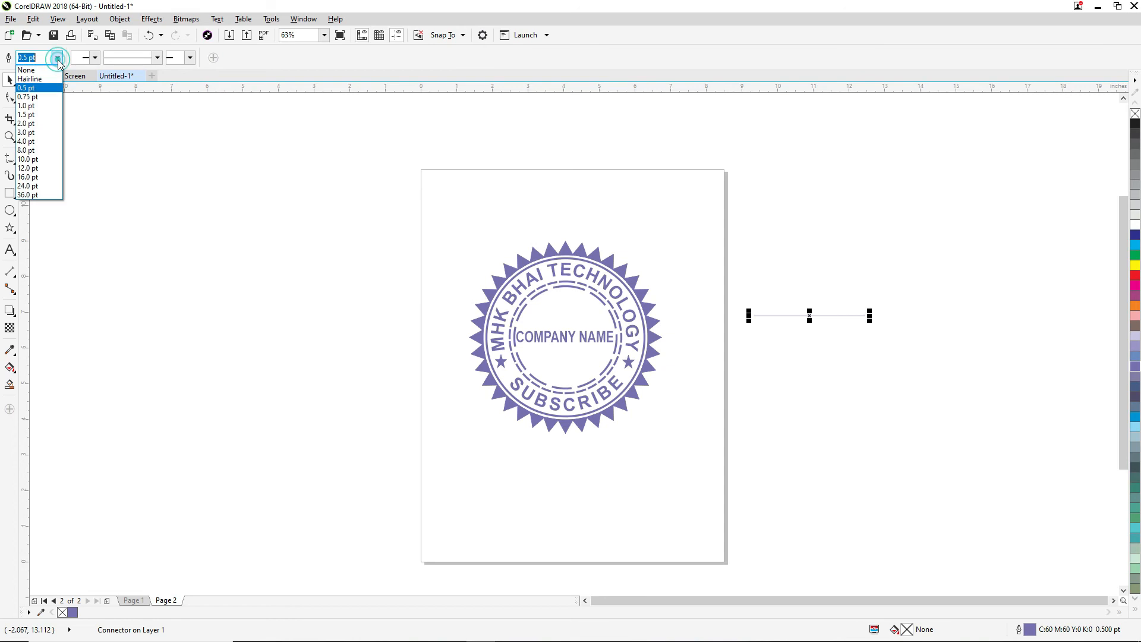
pyautogui.click(27, 142)
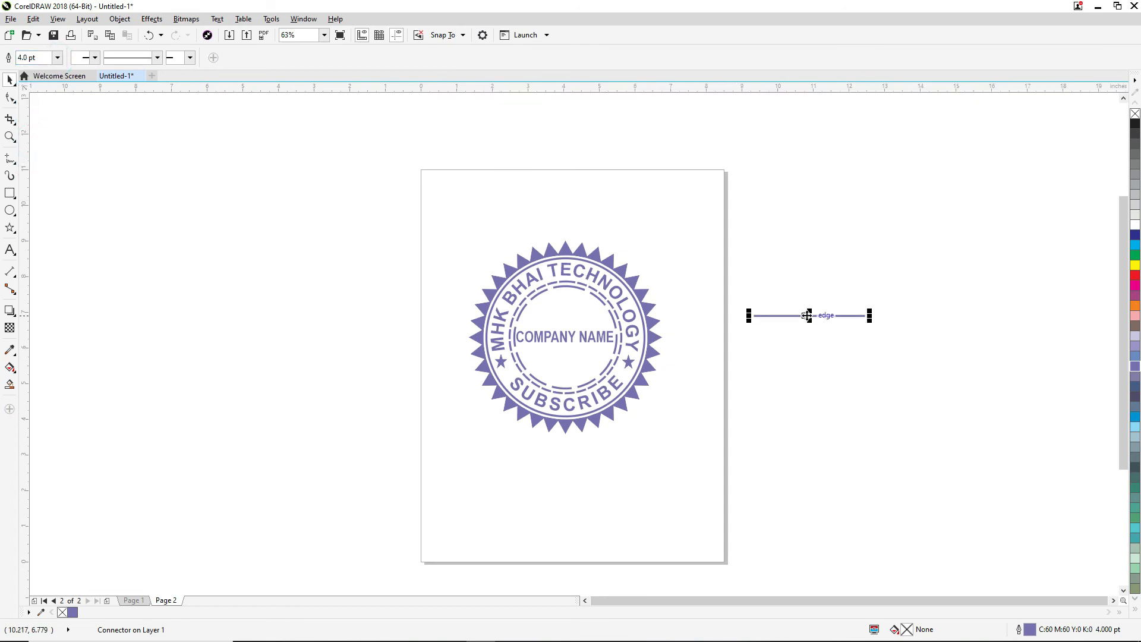
# Move the connector line into the badge and place it just beneath the COMPANY NAME text.
pyautogui.moveTo(809, 315); pyautogui.dragTo(565, 347)
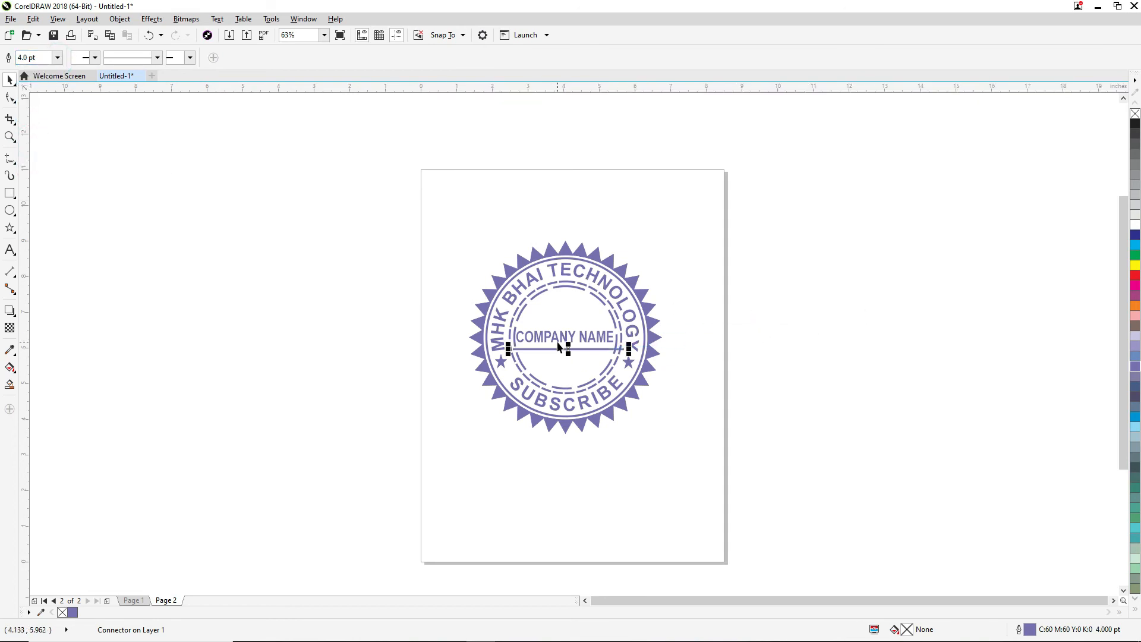
pyautogui.scroll(2, 568, 343)
pyautogui.scroll(5, 569, 344)
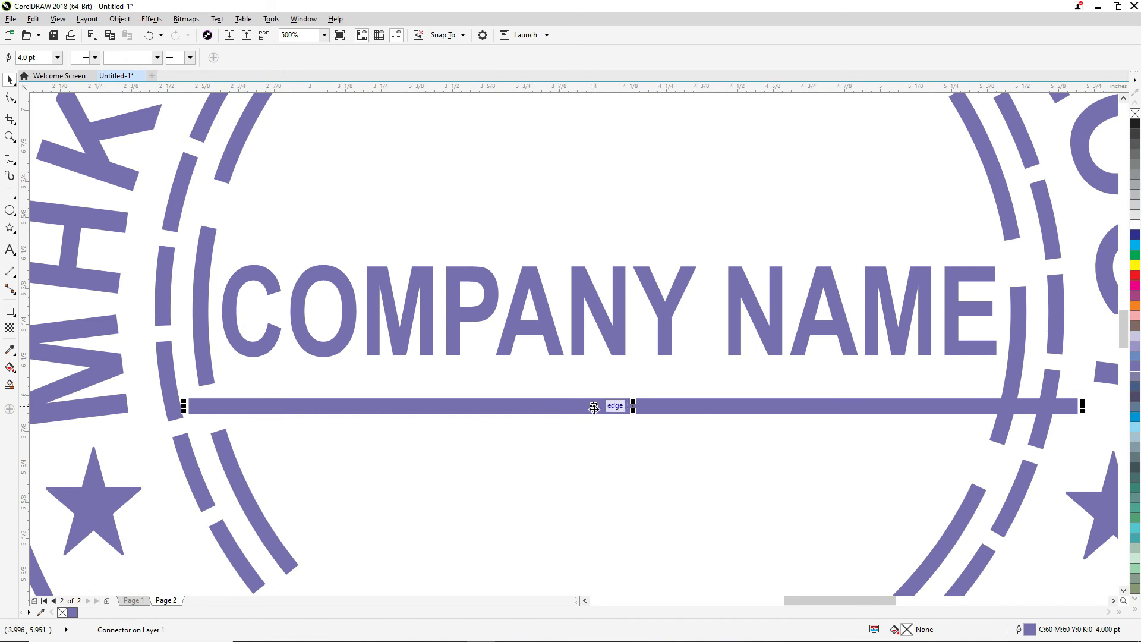
pyautogui.moveTo(625, 408); pyautogui.dragTo(628, 383)
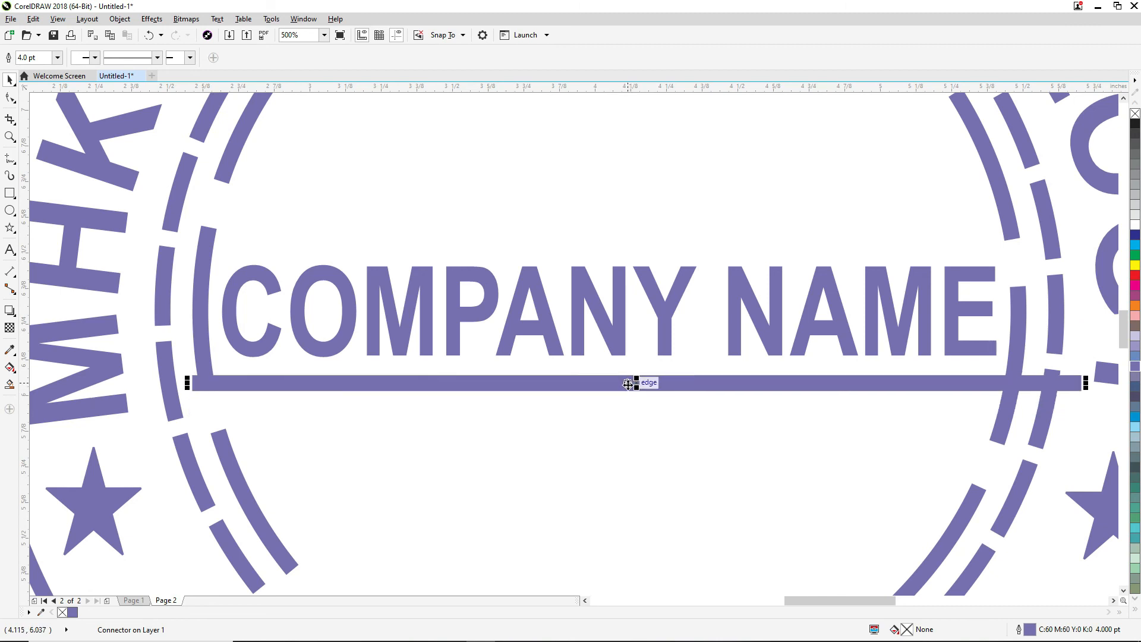
pyautogui.moveTo(590, 389); pyautogui.dragTo(591, 381)
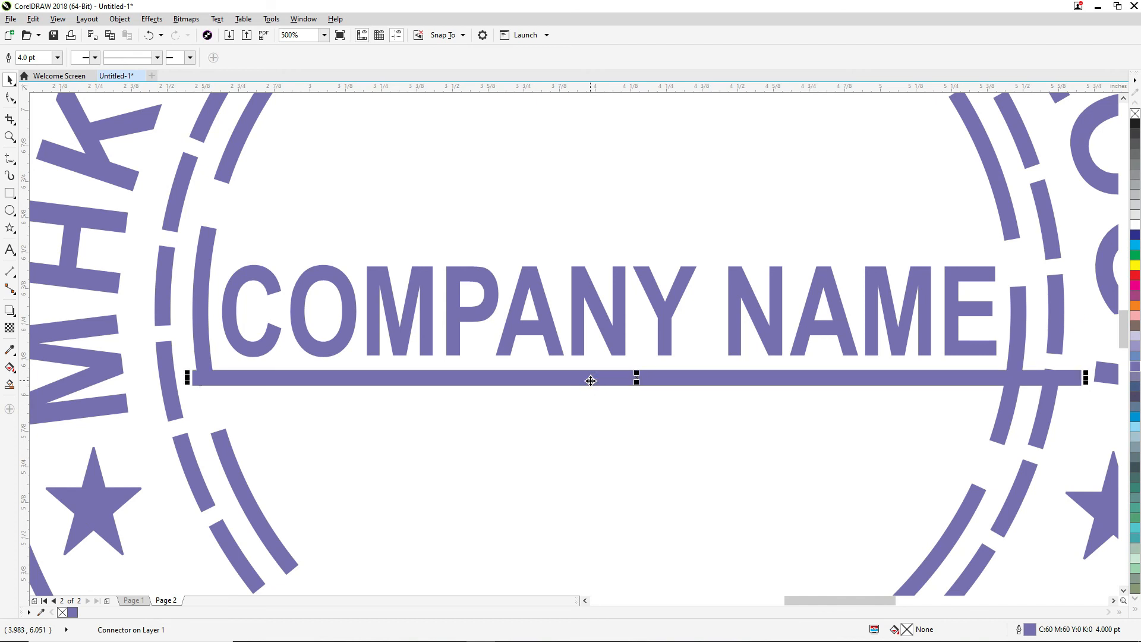
# Shorten both ends of the line under COMPANY NAME so it spans only the inner dashed circle.
pyautogui.click(592, 378)
pyautogui.moveTo(189, 374); pyautogui.dragTo(200, 374)
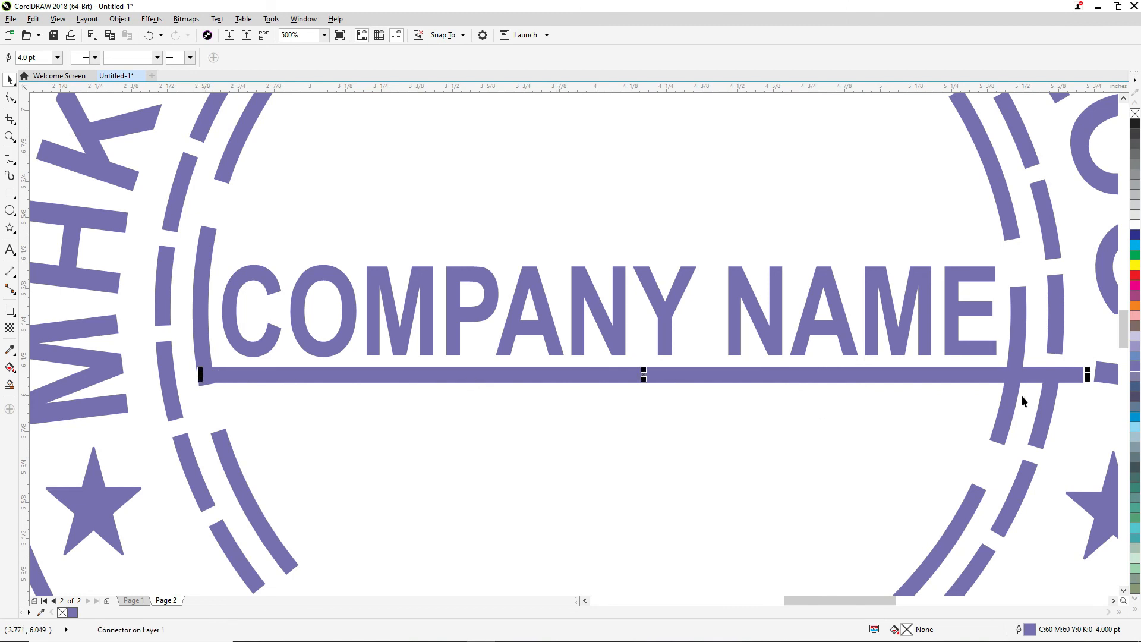
pyautogui.moveTo(1084, 376); pyautogui.dragTo(1015, 374)
pyautogui.click(926, 410)
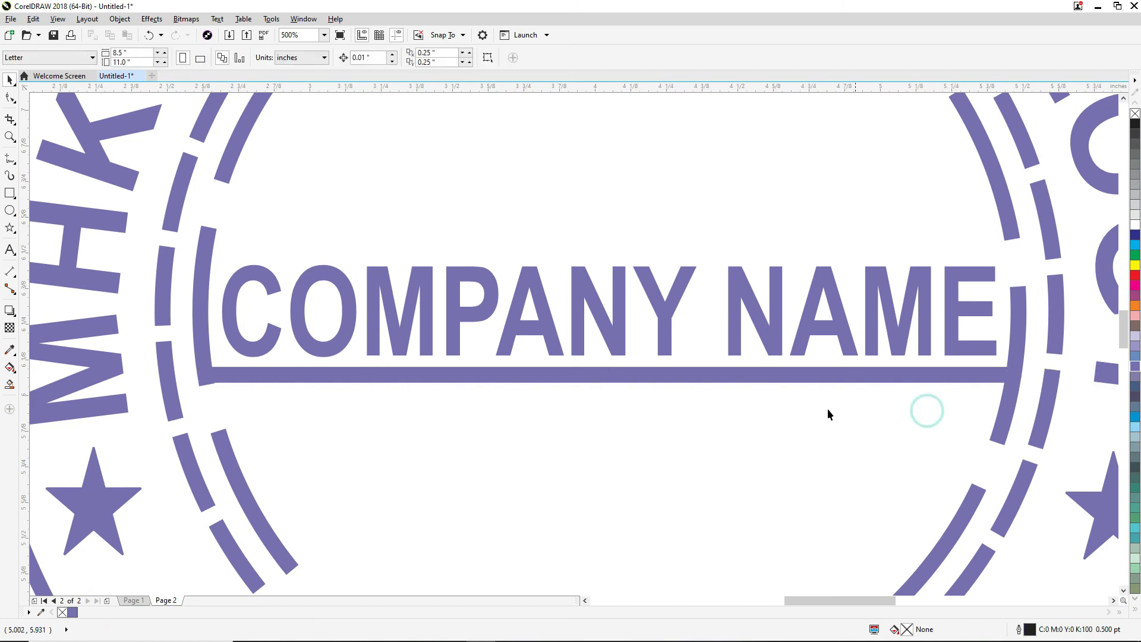
# Duplicate the line beneath COMPANY NAME and move the copy straight up to sit just above the text.
pyautogui.click(541, 375)
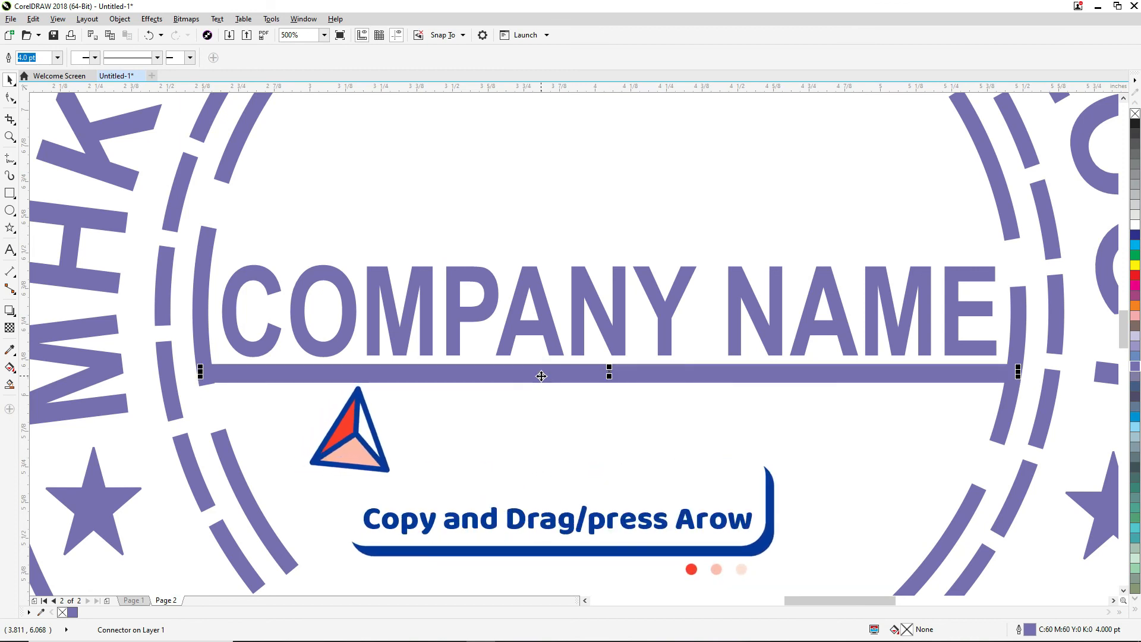
pyautogui.press('Delete')
pyautogui.press('Up')
pyautogui.press('Up')
pyautogui.press('Up')
pyautogui.press('Up')
pyautogui.press('Up')
pyautogui.press('Up')
pyautogui.press('Up')
pyautogui.press('Up')
pyautogui.press('Up')
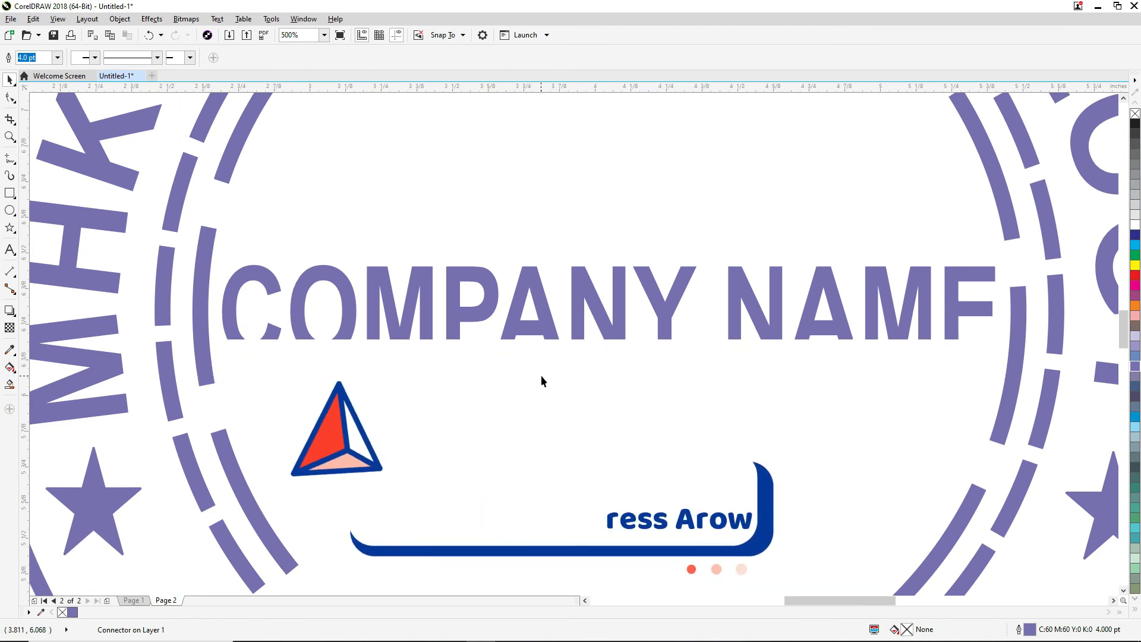
pyautogui.moveTo(574, 343); pyautogui.dragTo(556, 239)
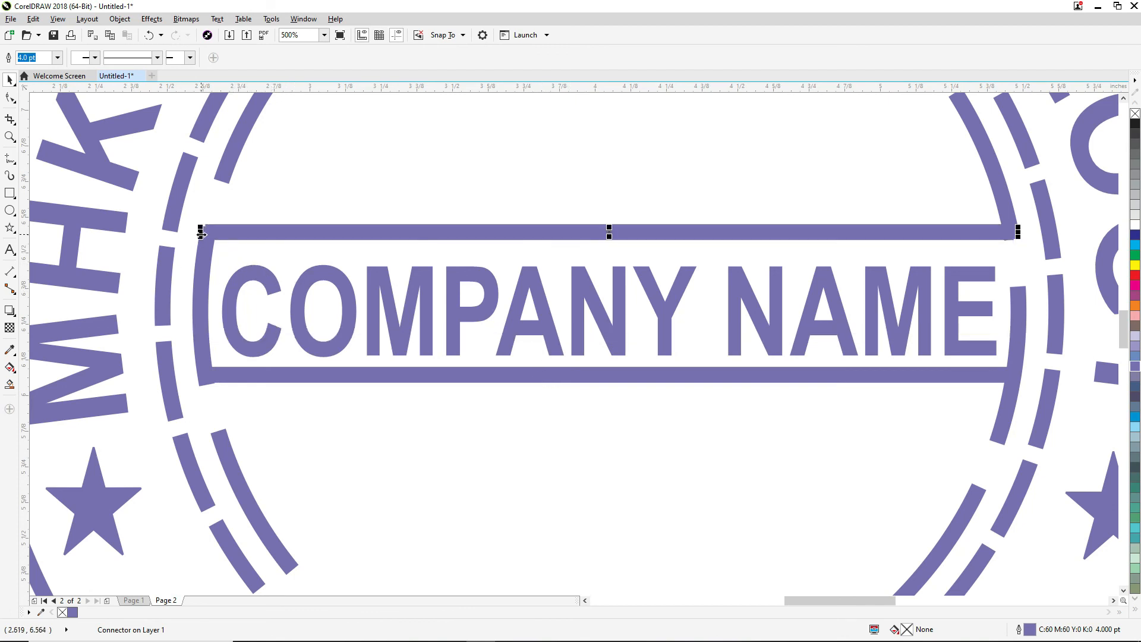
# Trim both ends of the upper line to the inner dashed circle and nudge the lower line slightly down.
pyautogui.moveTo(201, 232); pyautogui.dragTo(205, 232)
pyautogui.moveTo(1017, 231); pyautogui.dragTo(1009, 231)
pyautogui.click(676, 377)
pyautogui.press('Down')
pyautogui.click(707, 425)
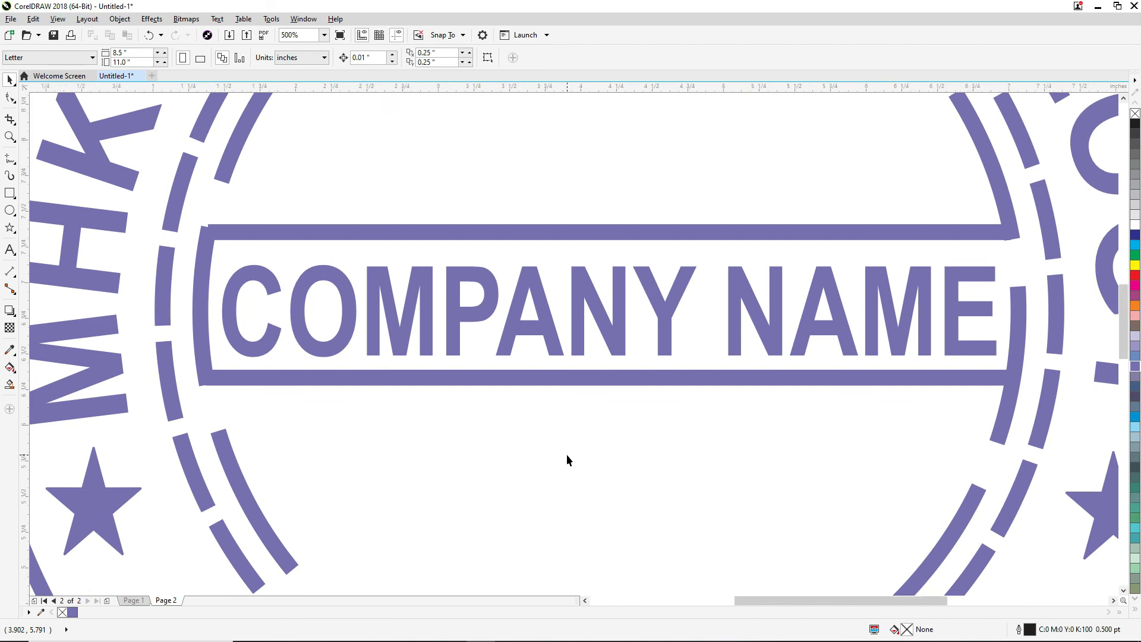
# Select all the badge's objects together and move the badge slightly right and down toward the page's centre, then deselect it.
pyautogui.scroll(-4, 566, 455)
pyautogui.scroll(-2, 642, 455)
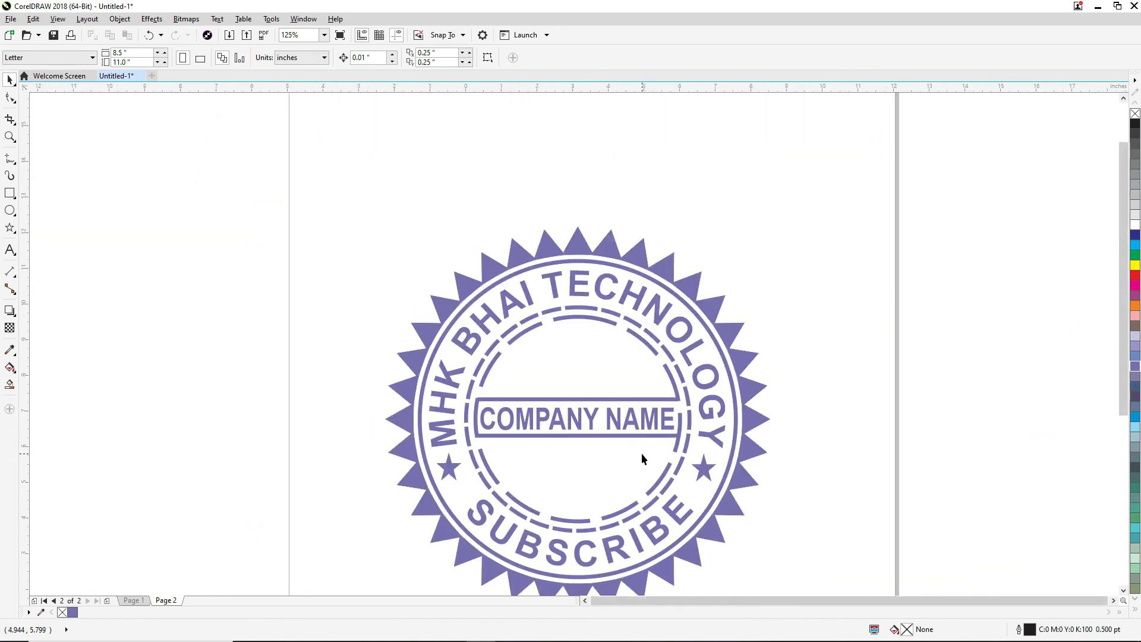
pyautogui.scroll(2, 739, 403)
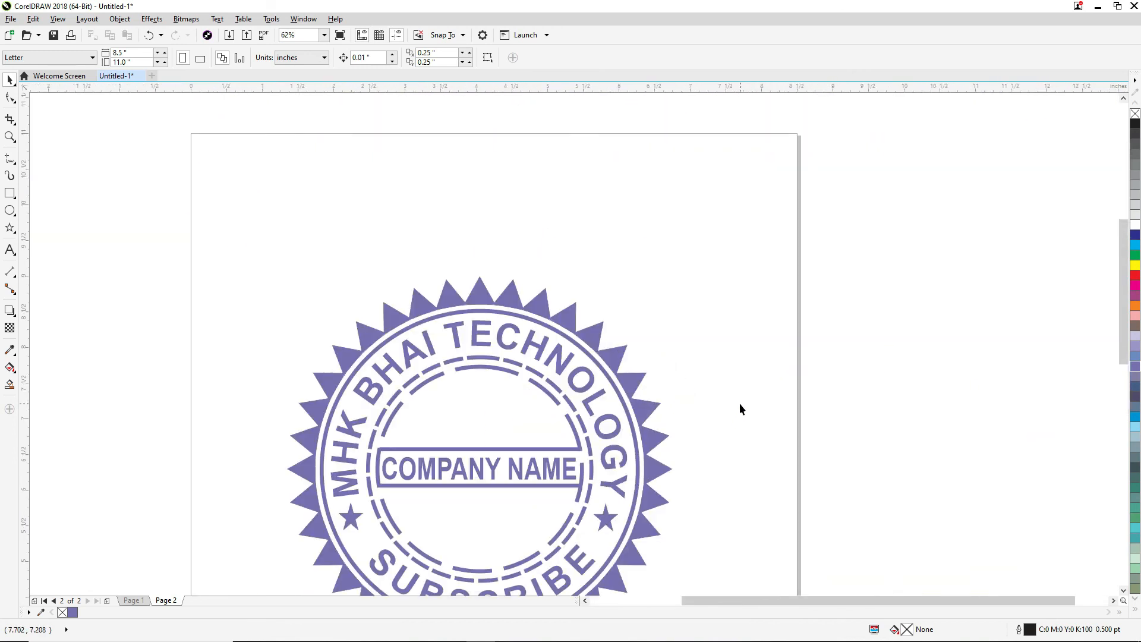
pyautogui.scroll(-2, 769, 354)
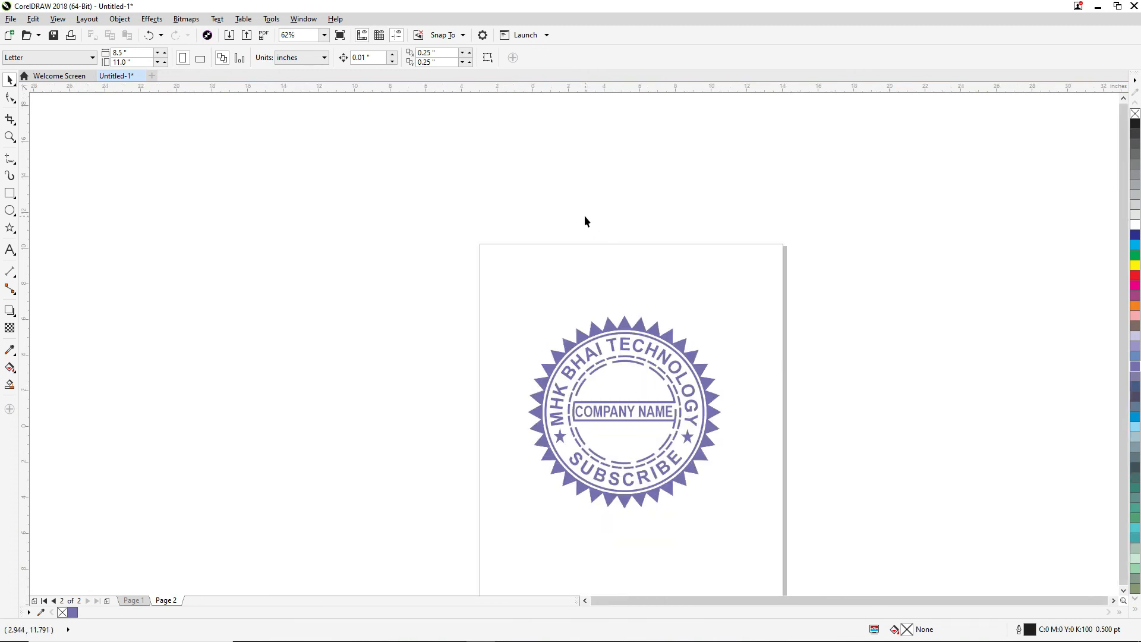
pyautogui.scroll(-2, 586, 215)
pyautogui.scroll(2, 657, 263)
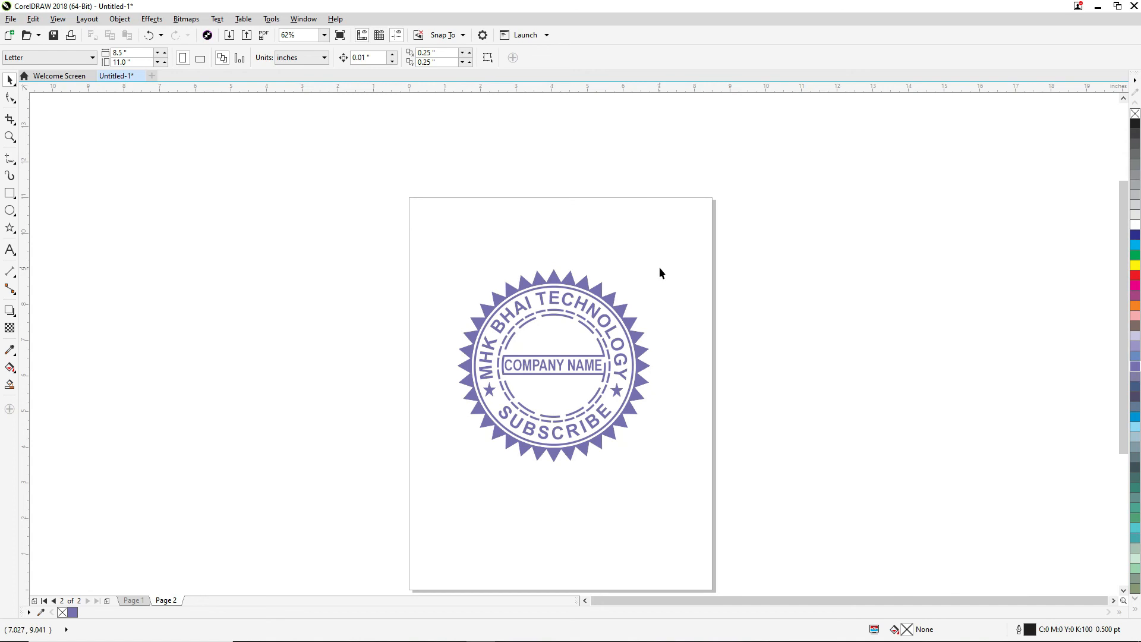
pyautogui.click(12, 81)
pyautogui.moveTo(415, 248); pyautogui.dragTo(661, 480)
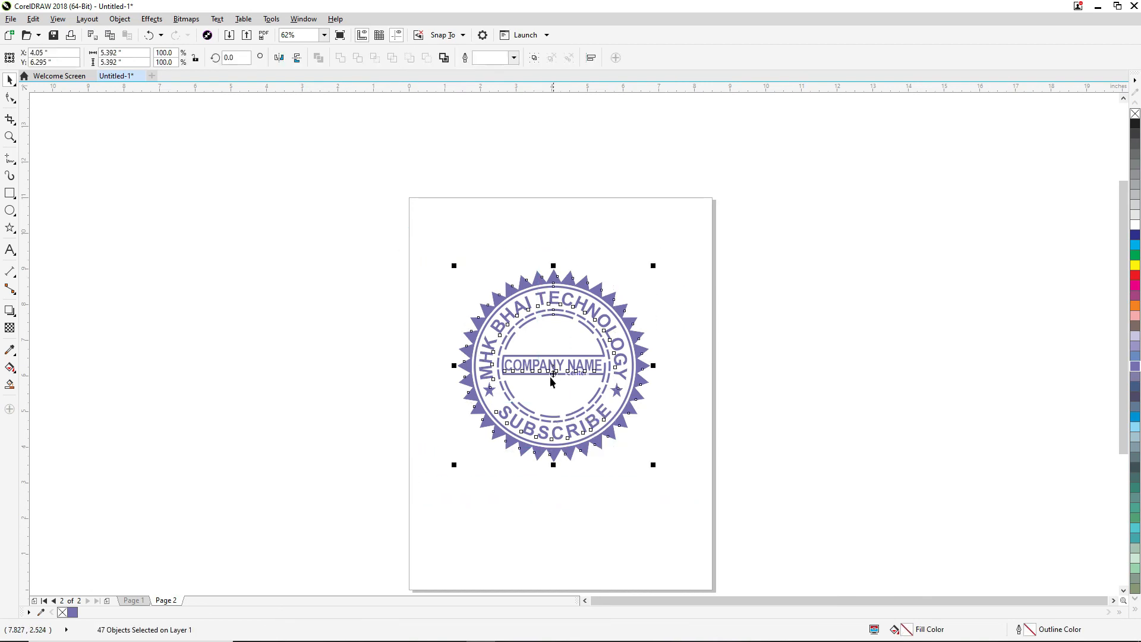
pyautogui.moveTo(555, 369); pyautogui.dragTo(577, 398)
pyautogui.click(704, 315)
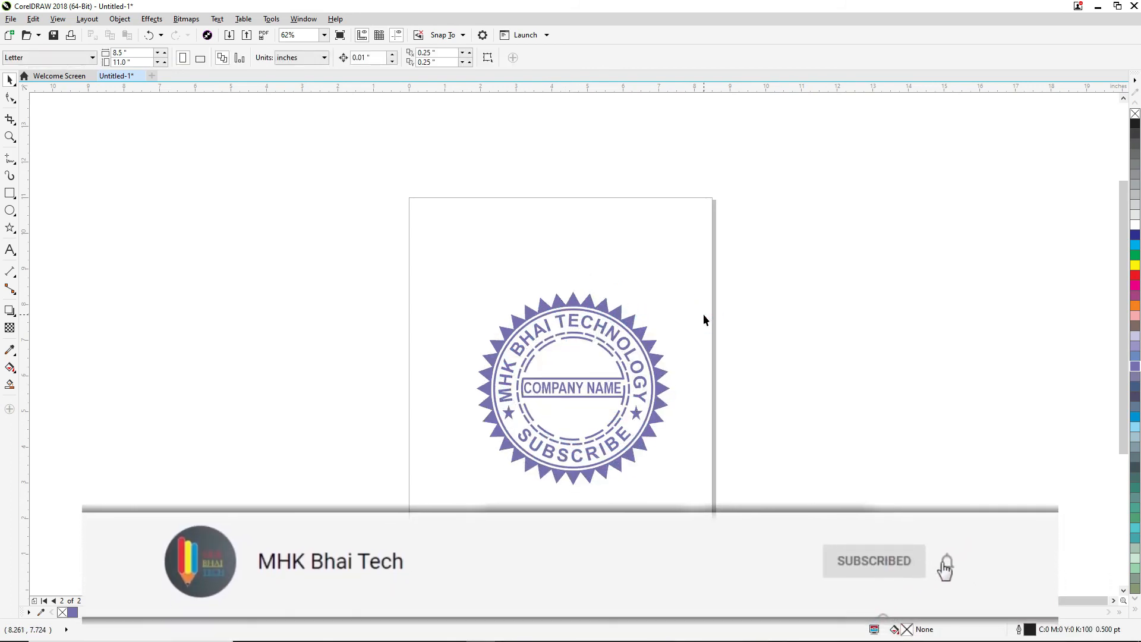